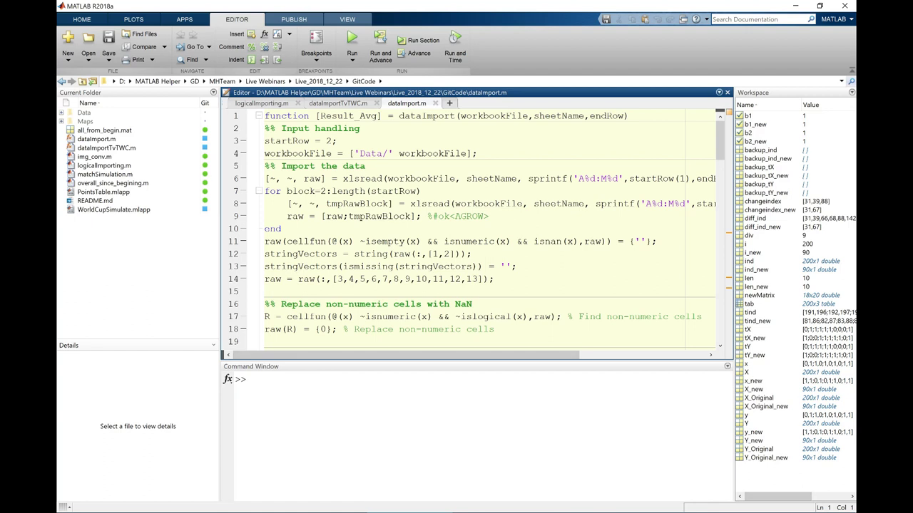
Launch WorldCupSimulate.mlapp and configure performance against The Opponent in All Competitions over the Last 5 Years
click(114, 209)
drag(113, 209, 299, 389)
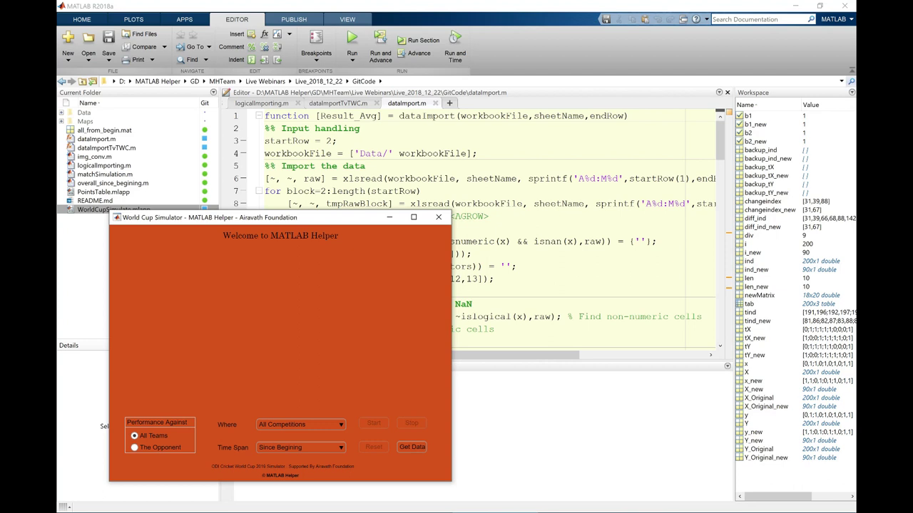
click(135, 447)
click(301, 424)
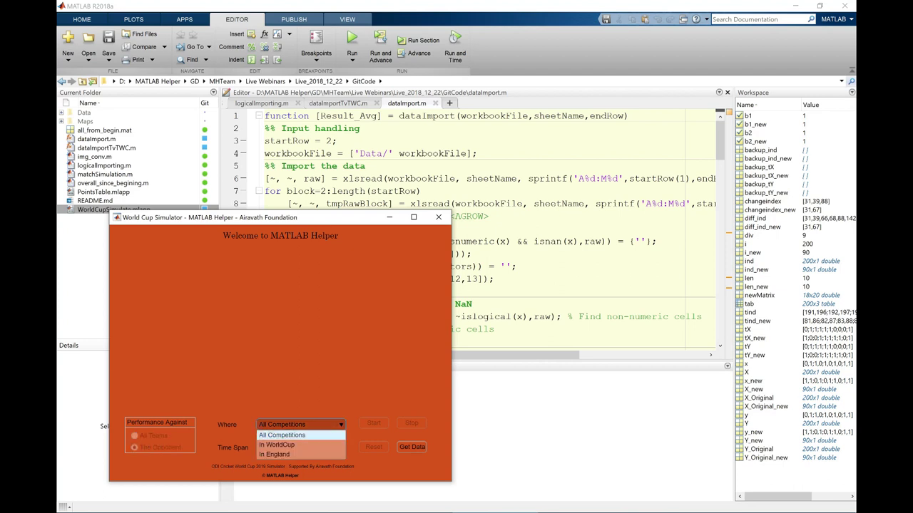
key(Escape)
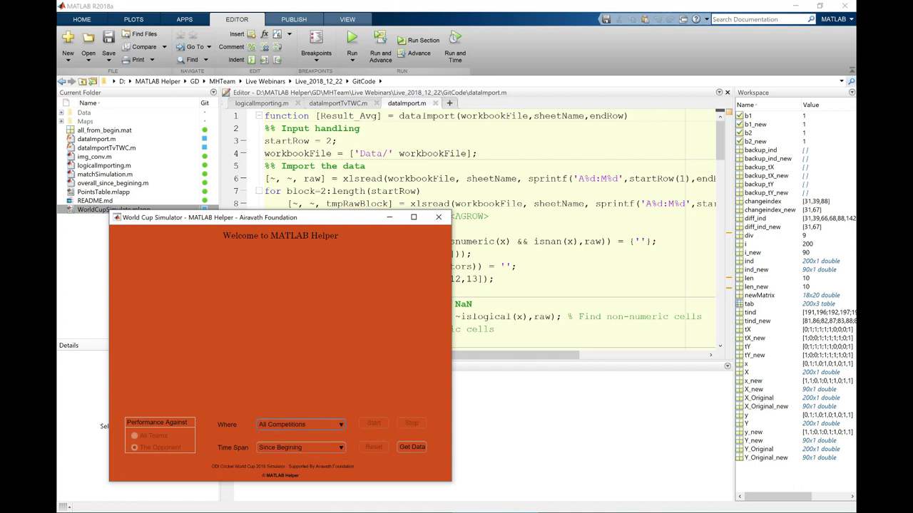
click(300, 447)
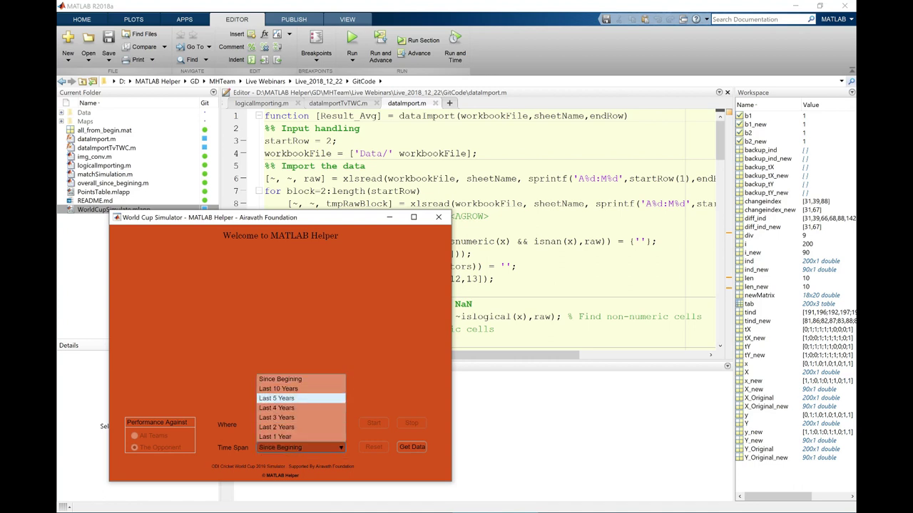
click(300, 398)
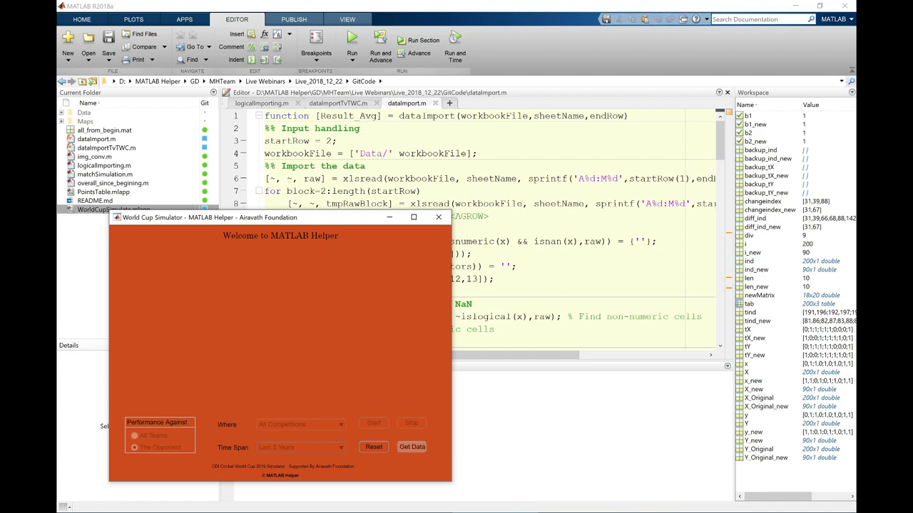
Get the data for the chosen settings, start the simulation, and move the simulator window clear of the match output
click(412, 447)
click(373, 423)
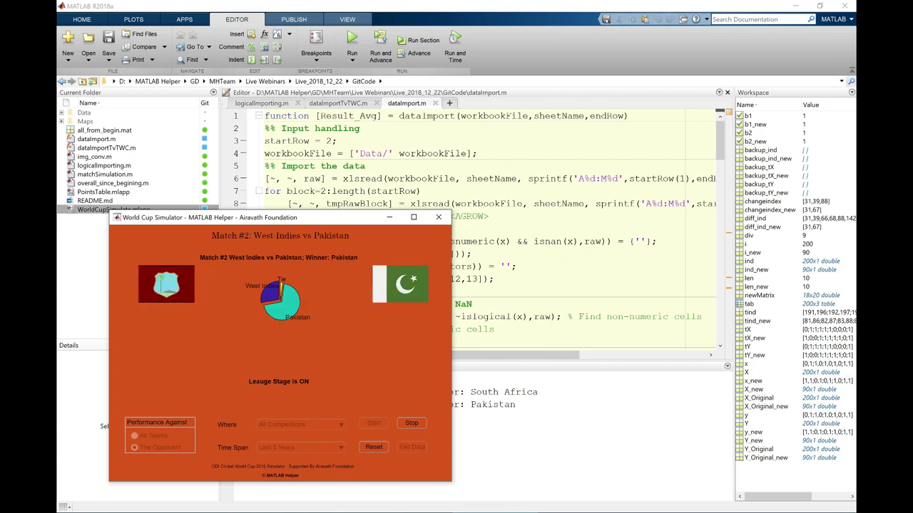
drag(329, 218, 448, 70)
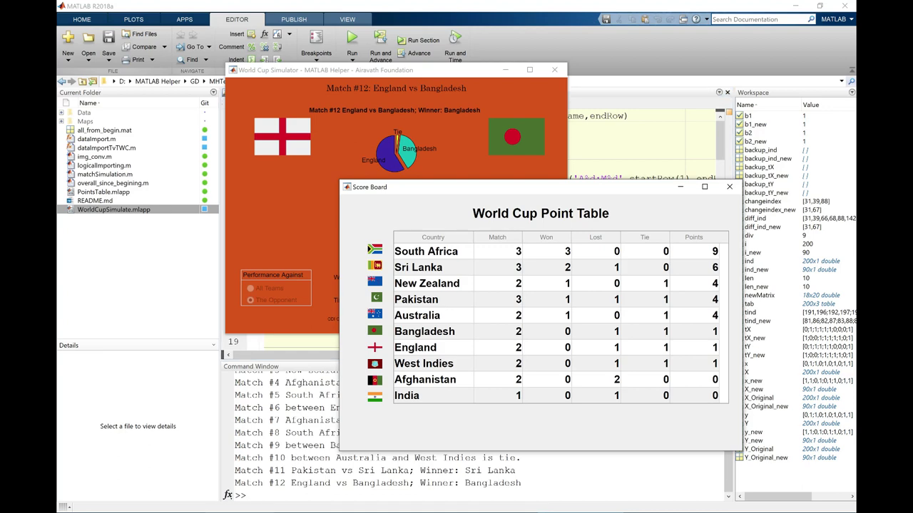
Review the South Africa vs India result in the Command Window and compare it with the World Cup Point Table
click(291, 483)
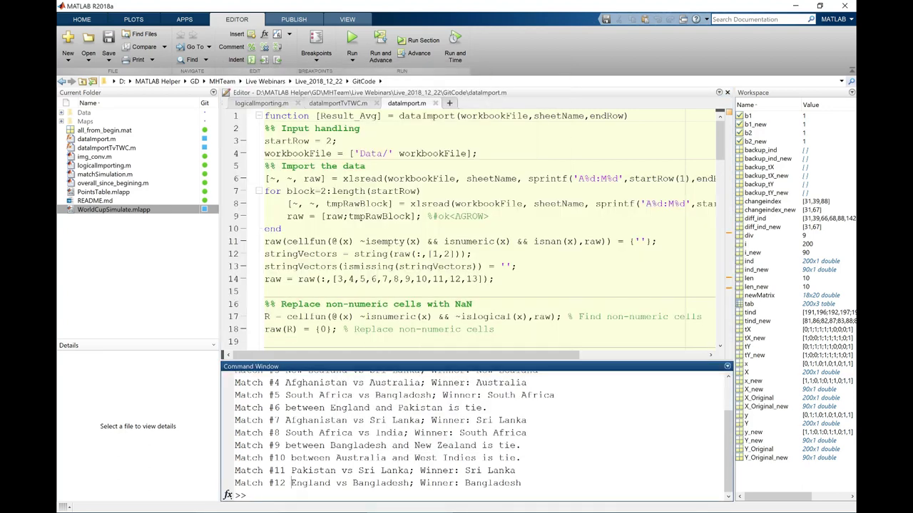
drag(285, 433, 426, 433)
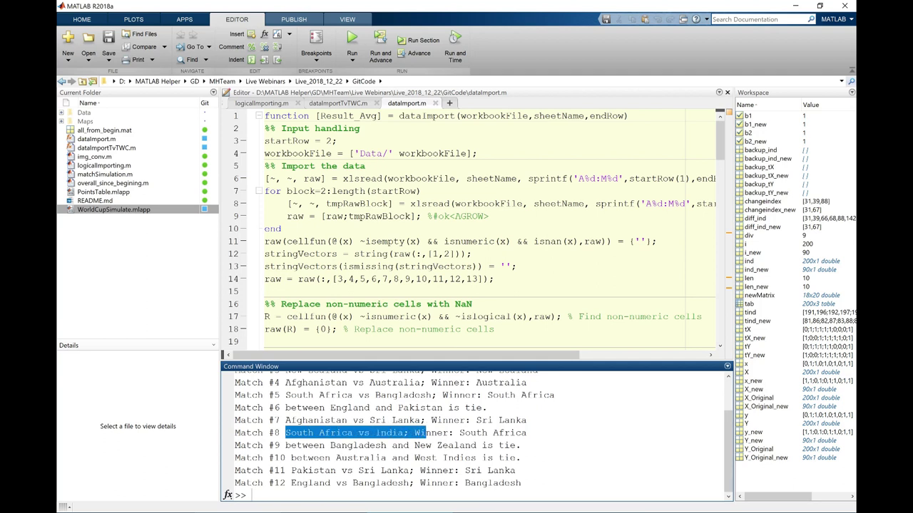
key(alt+Tab)
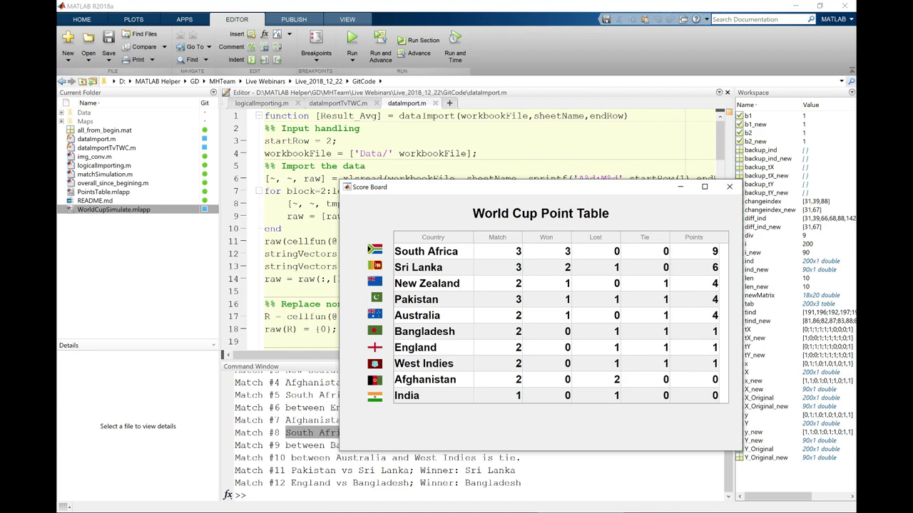
key(alt+Tab)
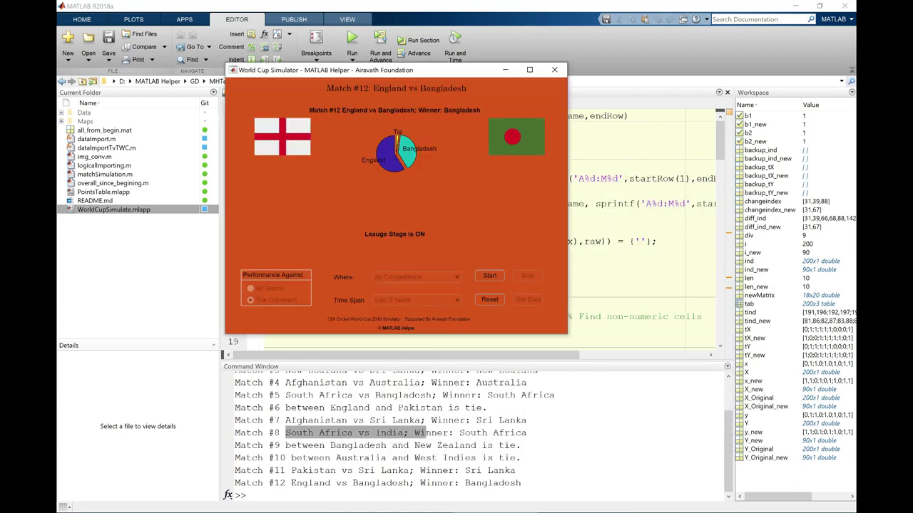
Resume the match simulation and move the new Score Board window off the simulator
click(490, 275)
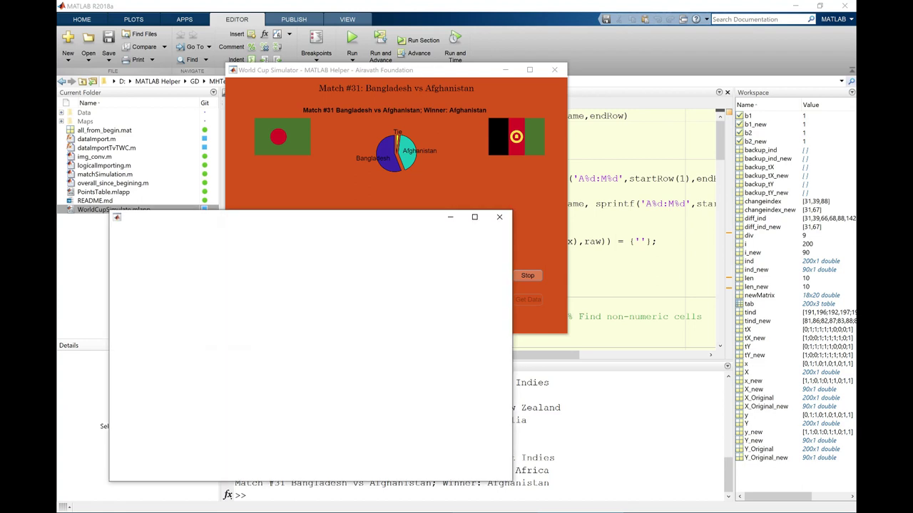
drag(335, 220, 657, 124)
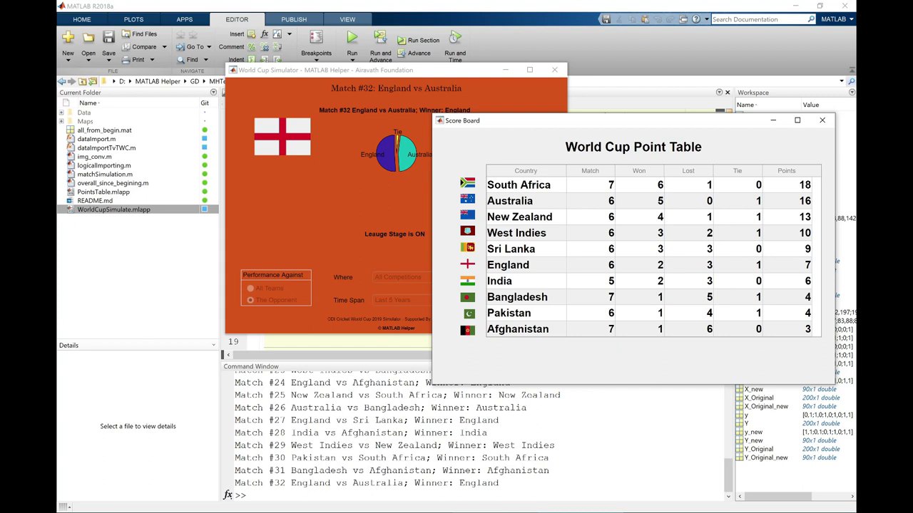
Return to the simulator, run the remaining league matches, and move the resulting points table window aside
key(alt+Tab)
click(489, 276)
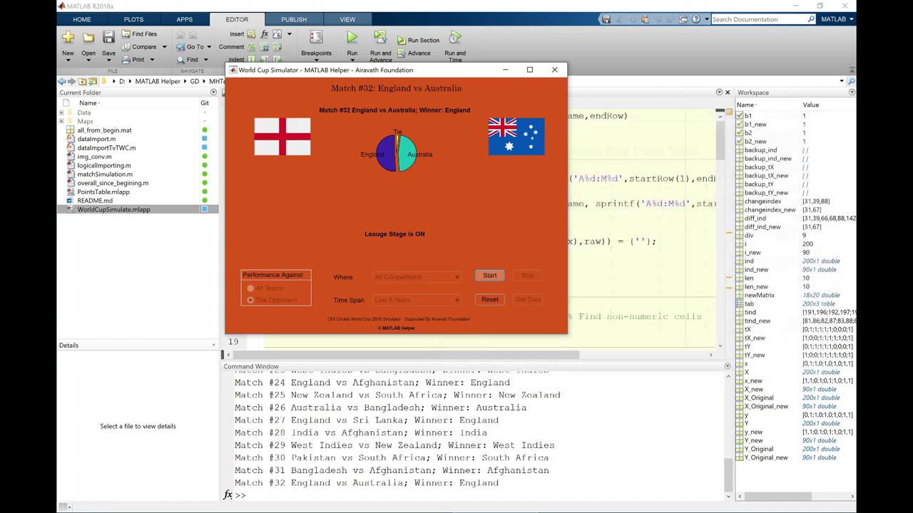
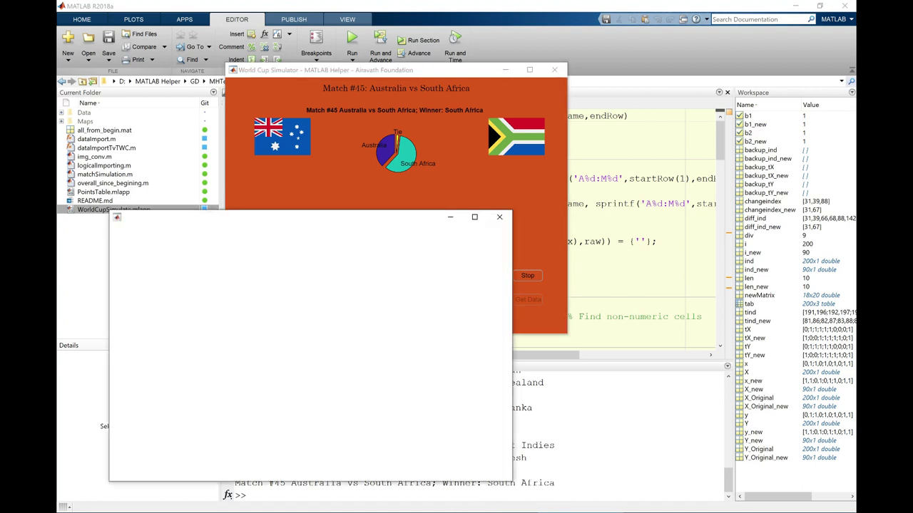
drag(321, 219, 656, 175)
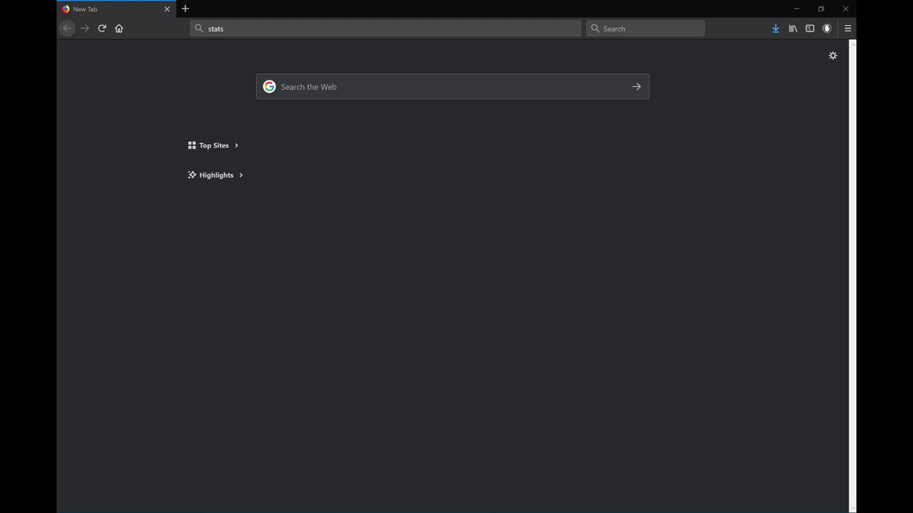
Switch to the browser, load stats.espncricinfo.com/ci/engine/stats/index.html, and open the ODI team records query form
click(224, 29)
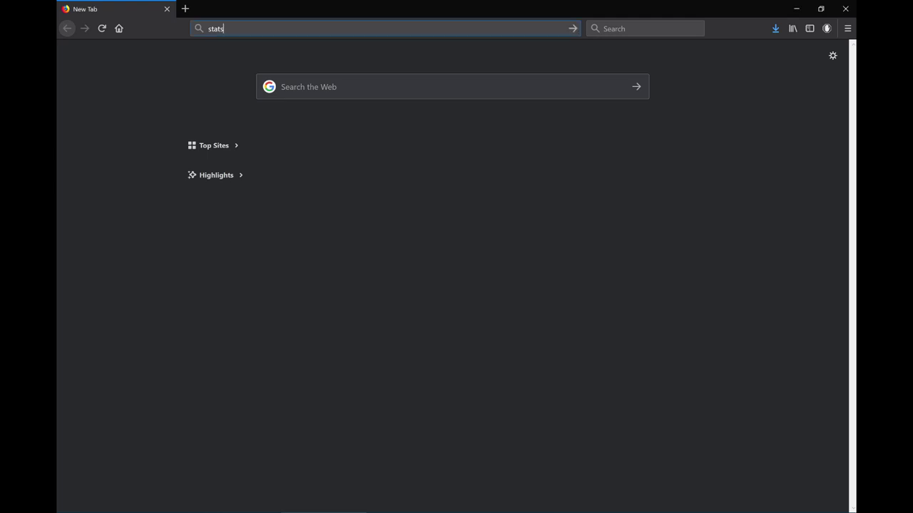
key(BackSpace)
key(BackSpace)
key(BackSpace)
key(BackSpace)
key(BackSpace)
text(espncricinfo.com/)
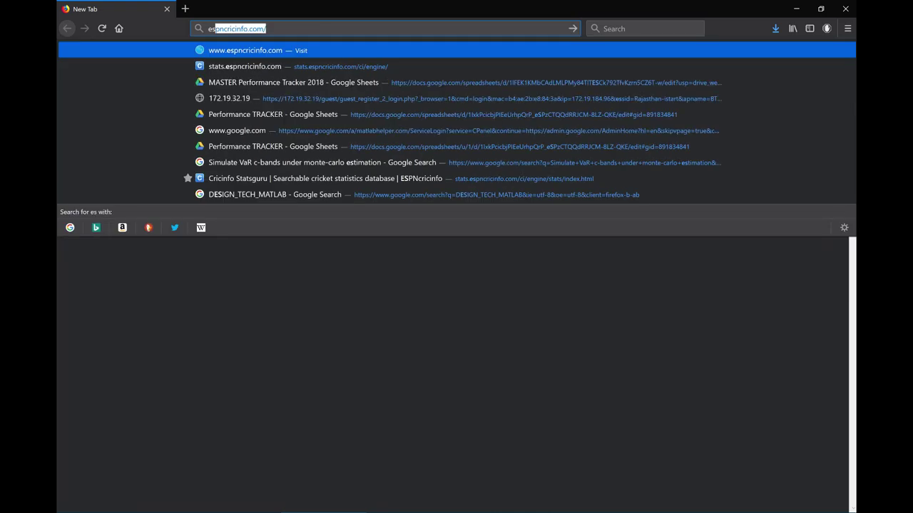
key(Down)
key(Down)
key(Down)
key(Down)
key(Down)
key(Down)
key(Down)
key(Down)
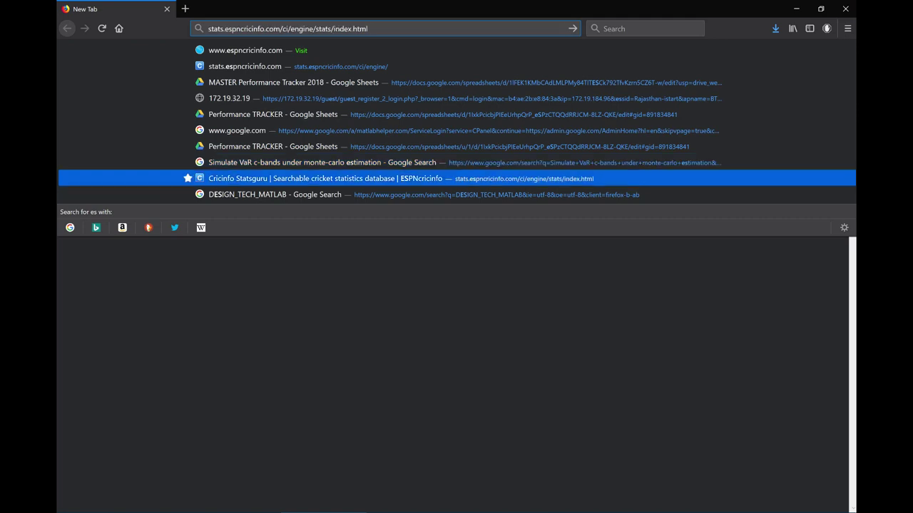
key(Return)
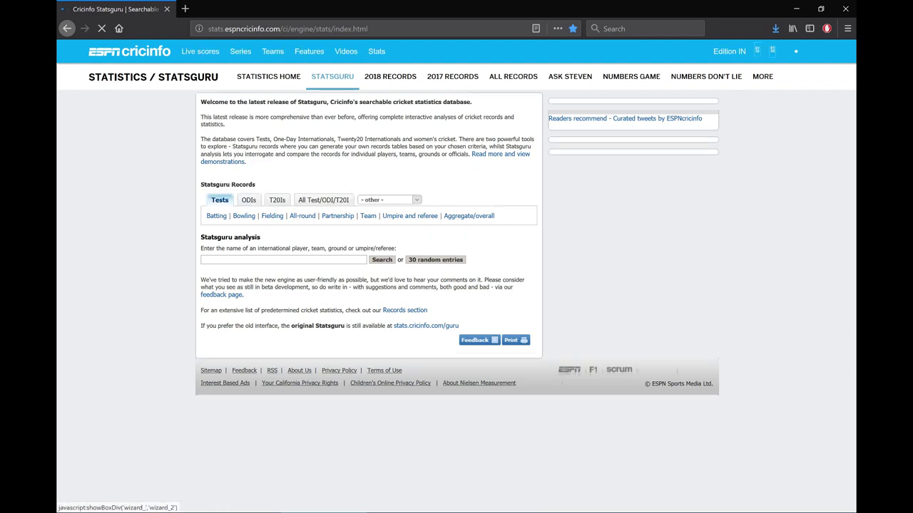
click(248, 200)
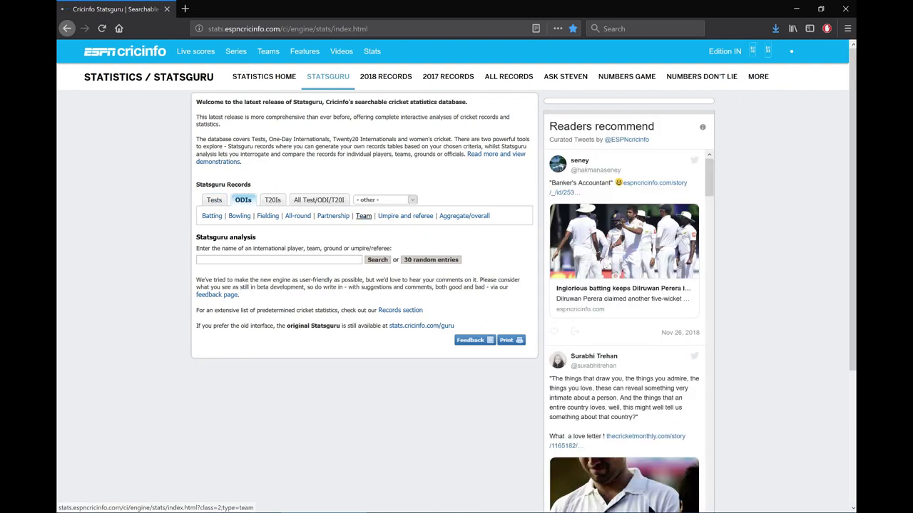
click(363, 216)
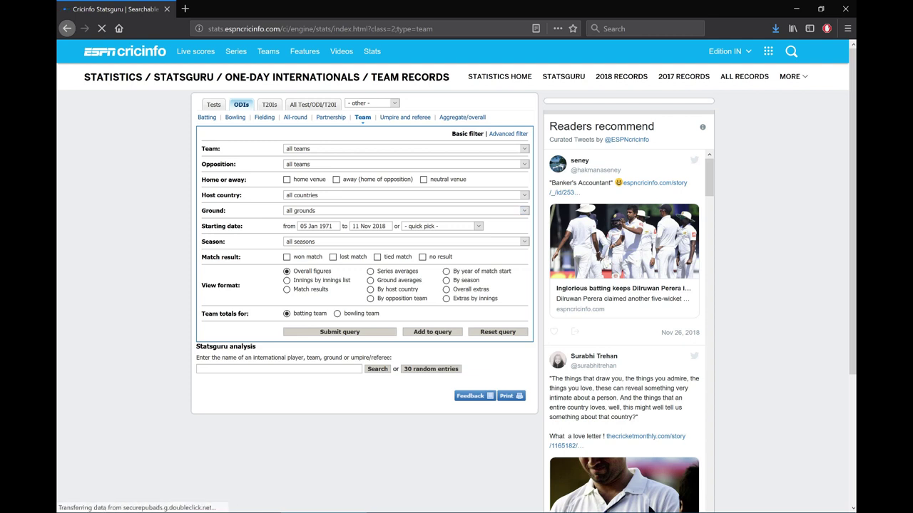
Try India as the Team filter and reset it to all teams
click(405, 148)
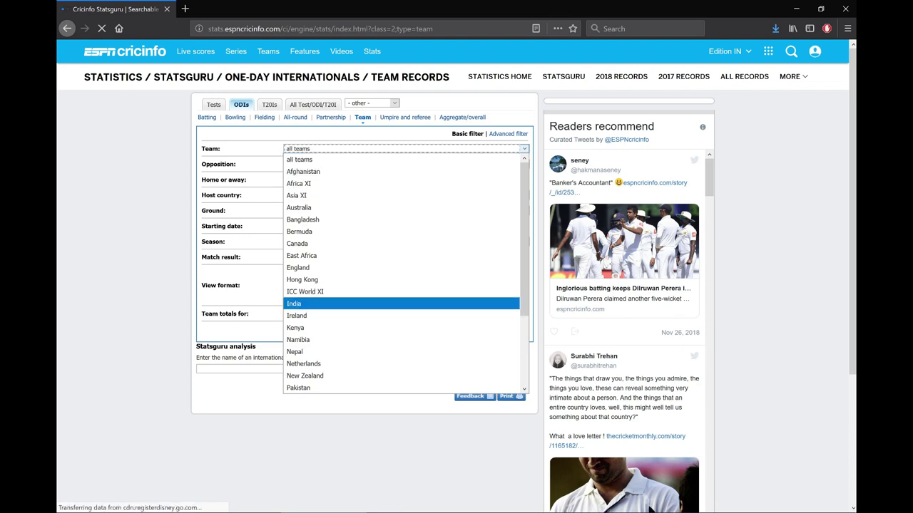
click(294, 304)
click(405, 148)
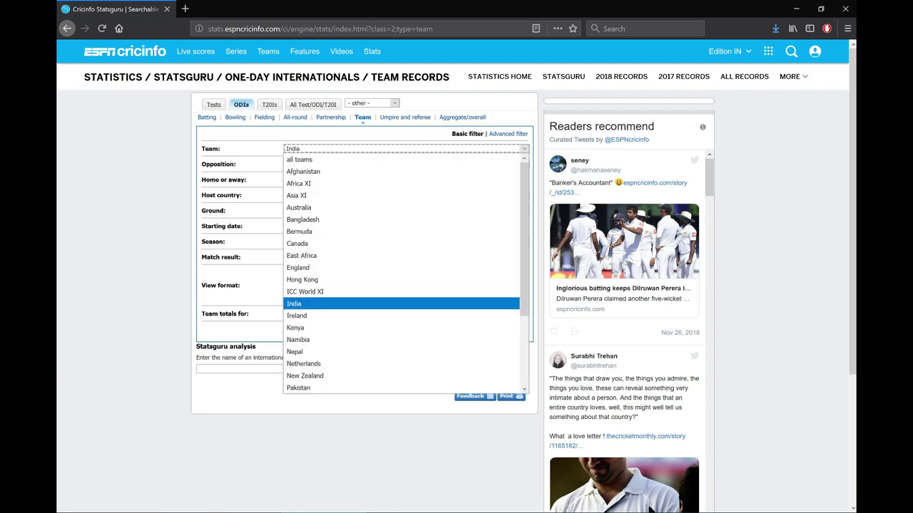
key(Home)
key(Return)
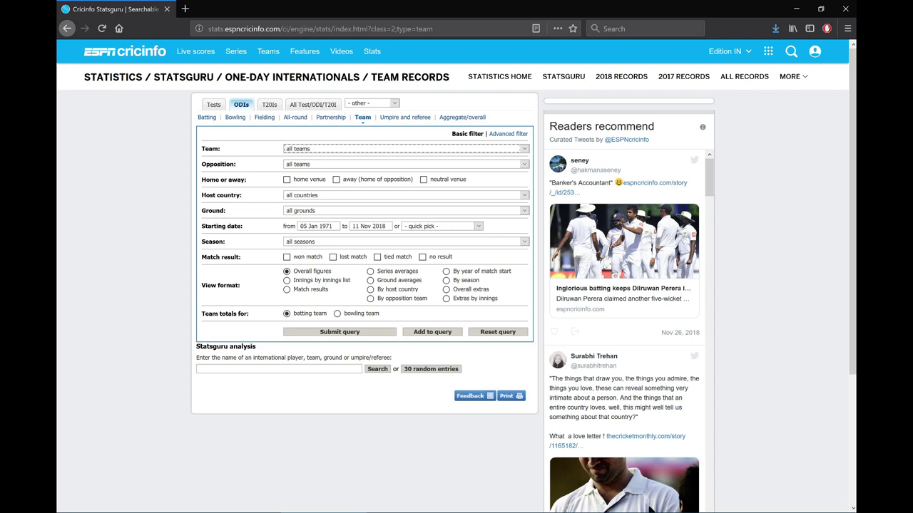
Examine the available choices for the Opposition and Host country filters without changing either one
click(405, 164)
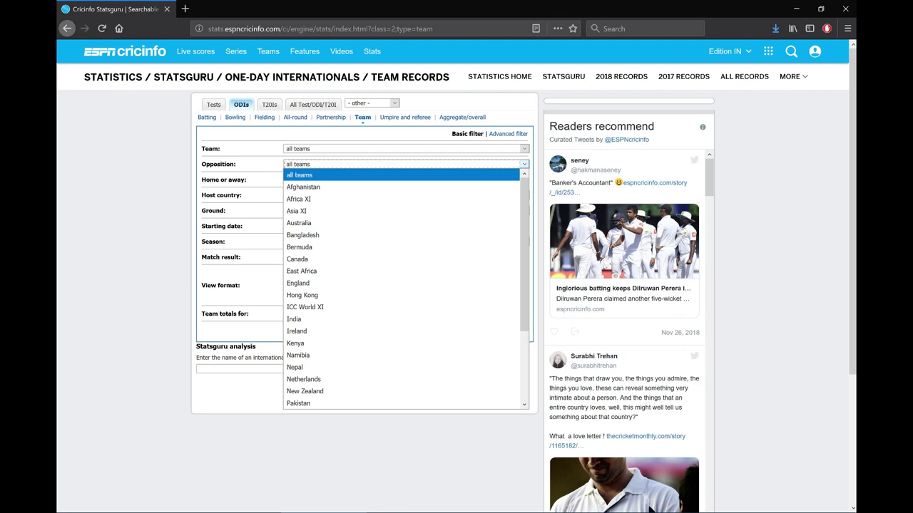
key(Escape)
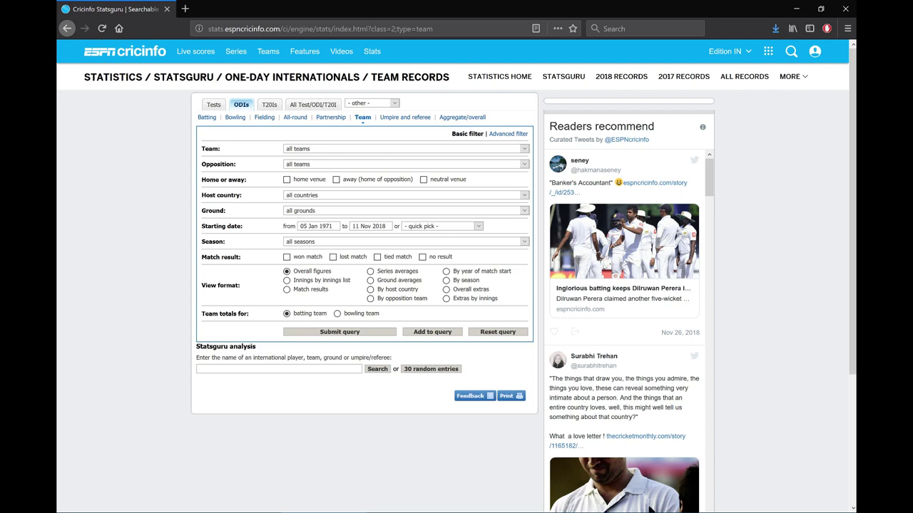
click(405, 194)
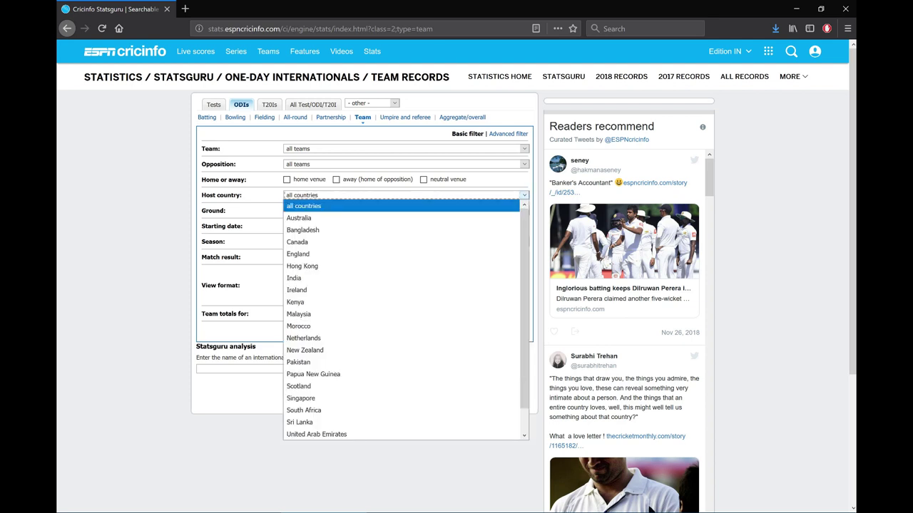
key(Down)
key(Down)
key(Down)
key(Down)
key(Down)
key(Down)
key(Down)
key(Down)
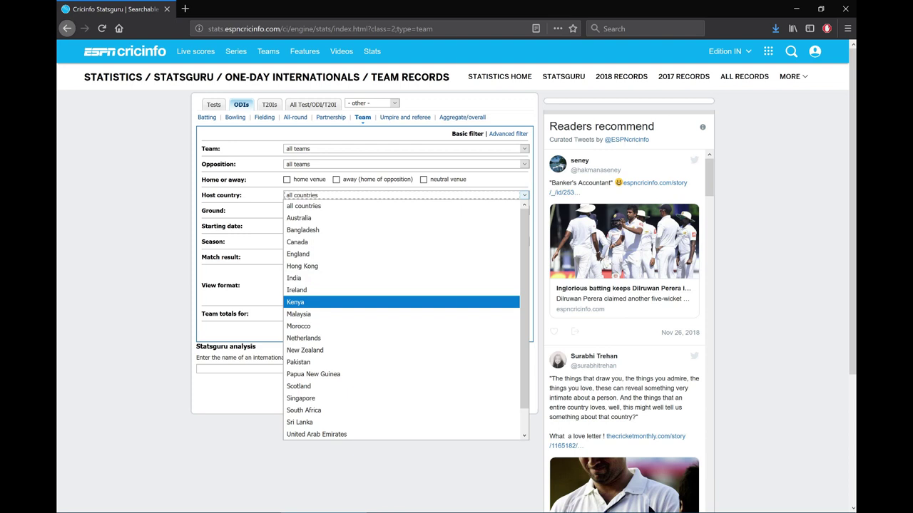
key(Up)
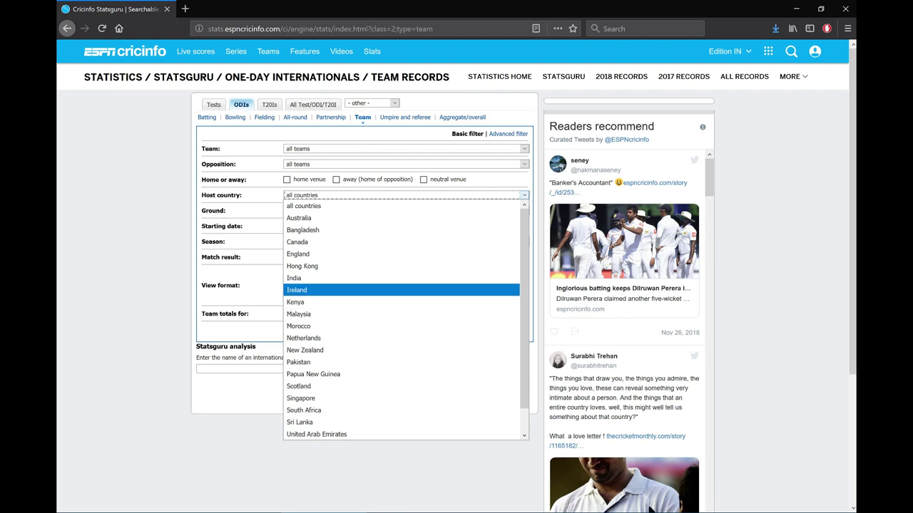
key(Escape)
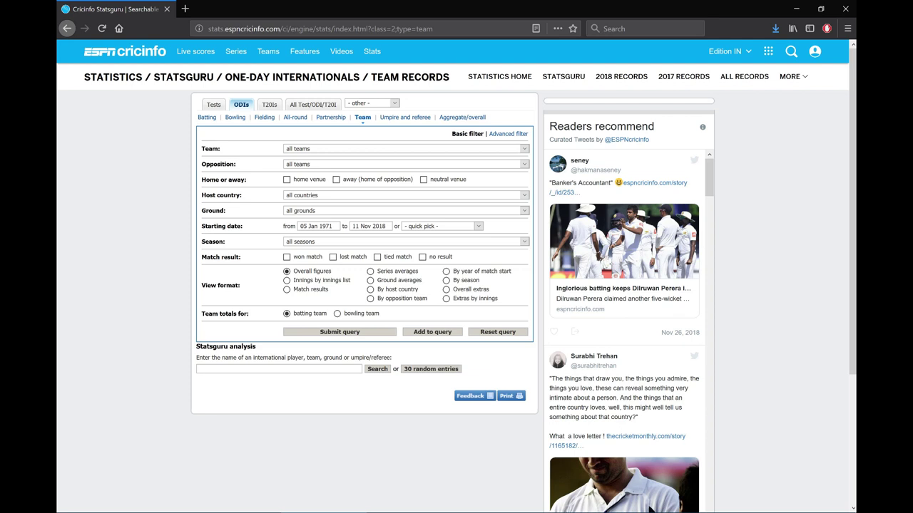
Set the starting date range to the last 5 years quick pick
click(440, 226)
key(Escape)
click(441, 226)
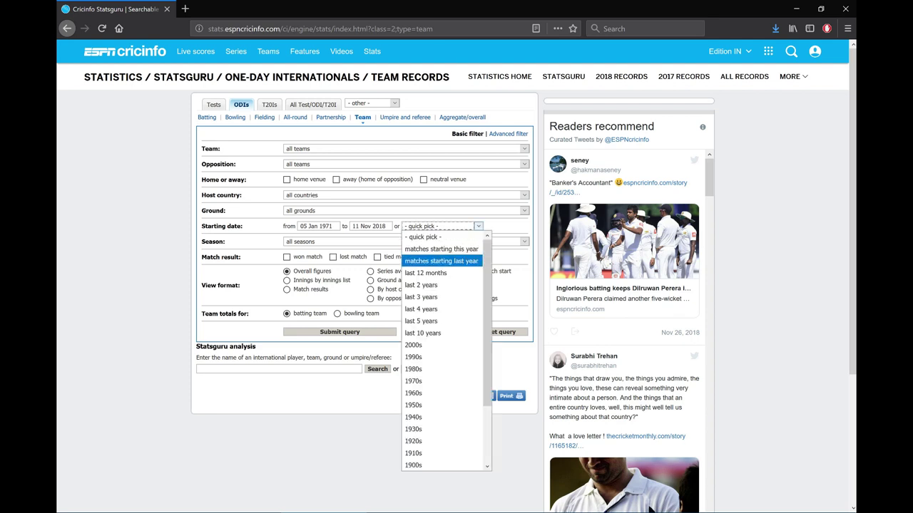
click(428, 333)
click(442, 226)
click(428, 321)
click(442, 226)
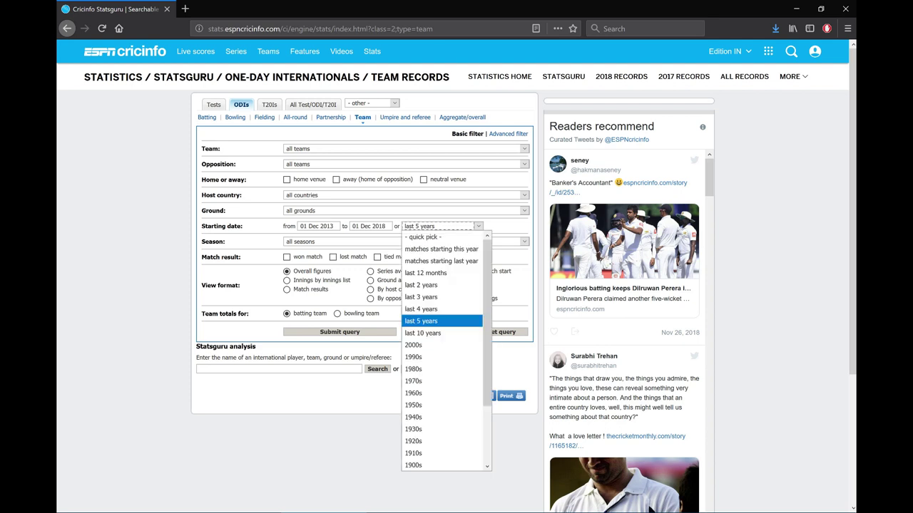
Examine the available choices for the Season filter without changing it
click(343, 242)
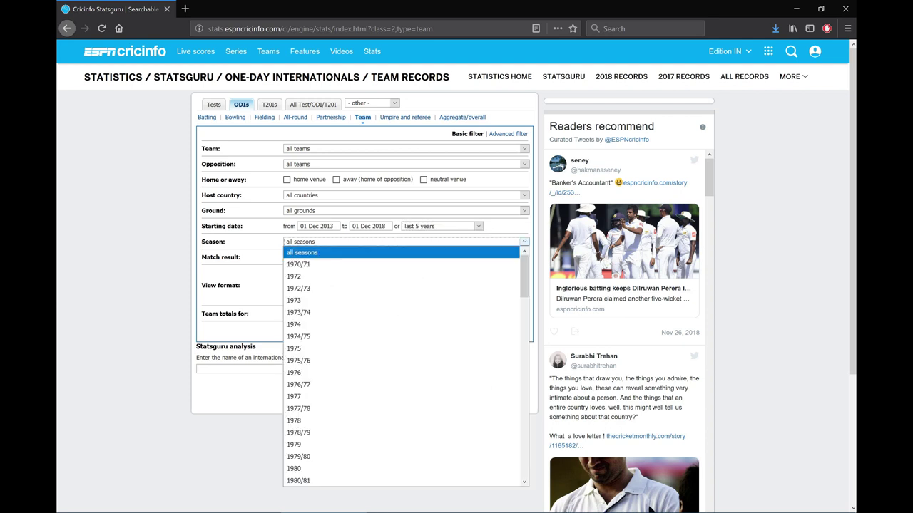
scroll(342, 300, down, 10)
scroll(403, 368, down, 10)
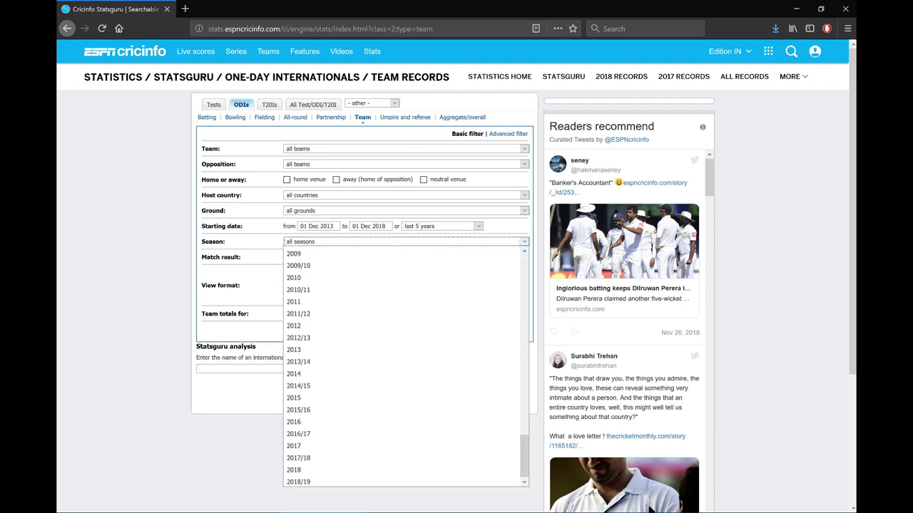
key(Escape)
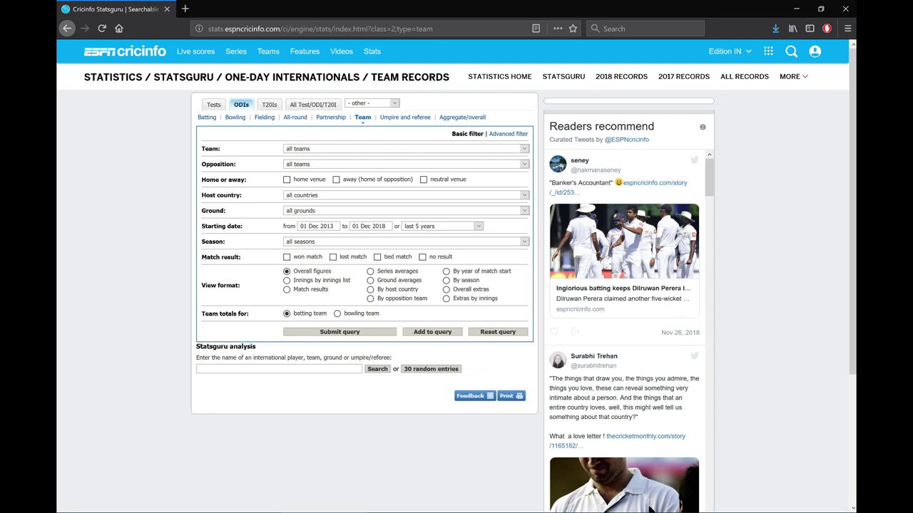
Set the starting date to the last 10 years, keep the Overall figures view format, and submit the query
click(441, 226)
click(442, 334)
click(370, 290)
click(286, 271)
click(339, 332)
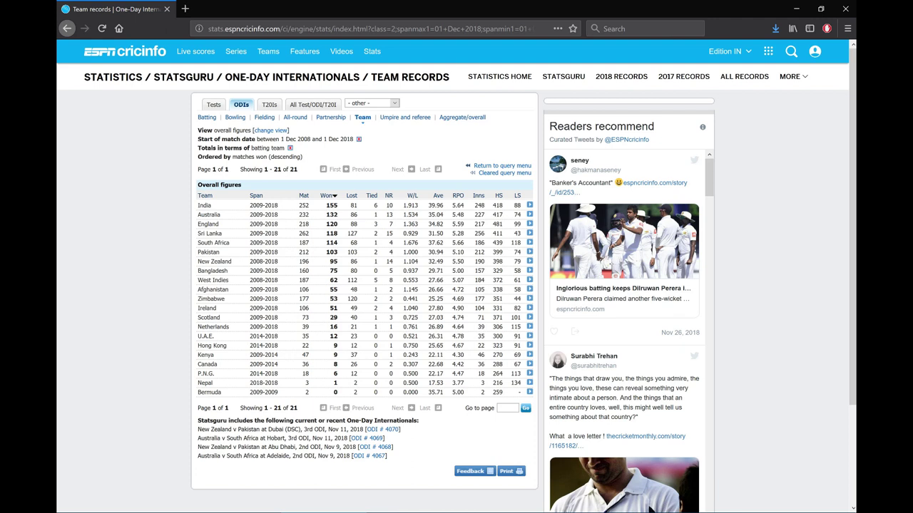
Launch Excel and create a blank workbook
key(super)
text(ex)
key(Return)
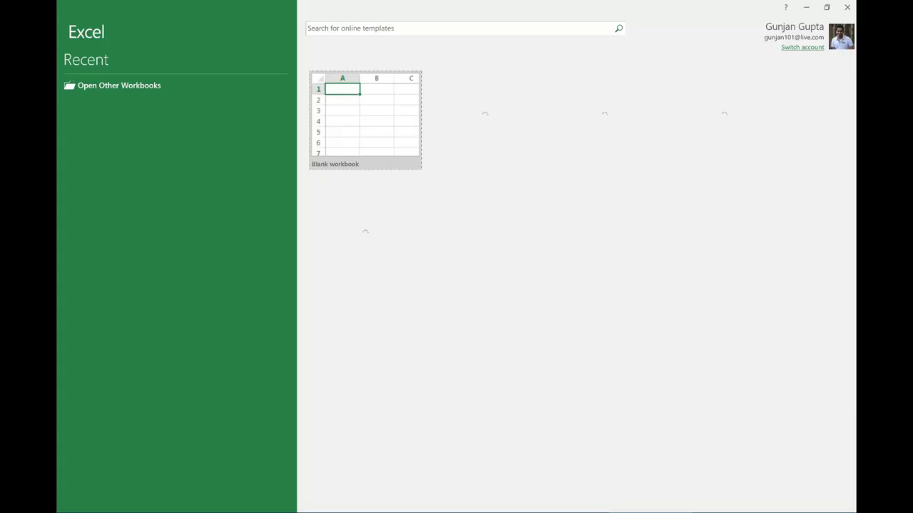
key(Return)
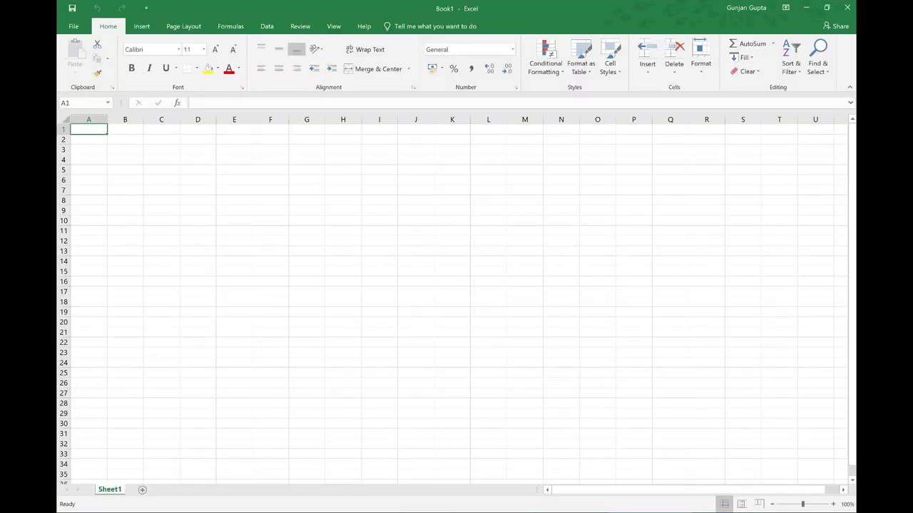
Rename Sheet1 as 10Y and copy the overall figures table with its headers from the browser into it at cell A1
right_click(110, 489)
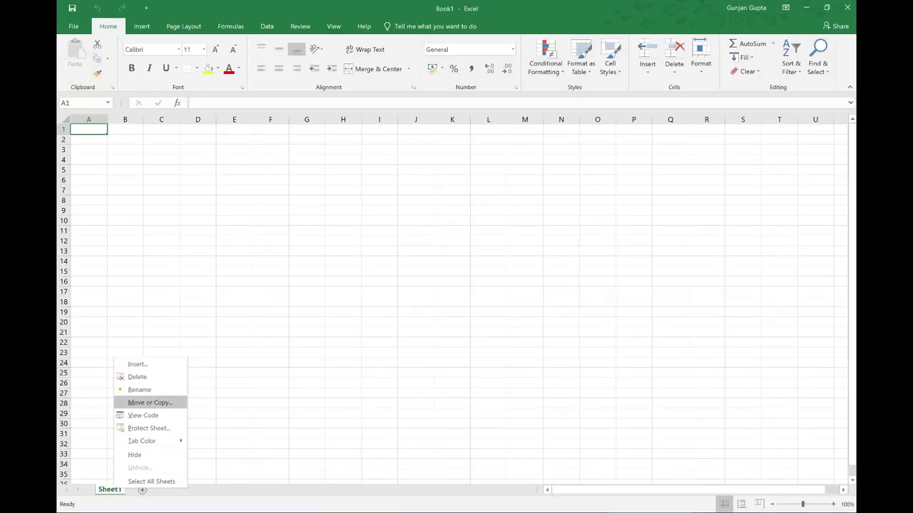
click(139, 388)
text(10Y)
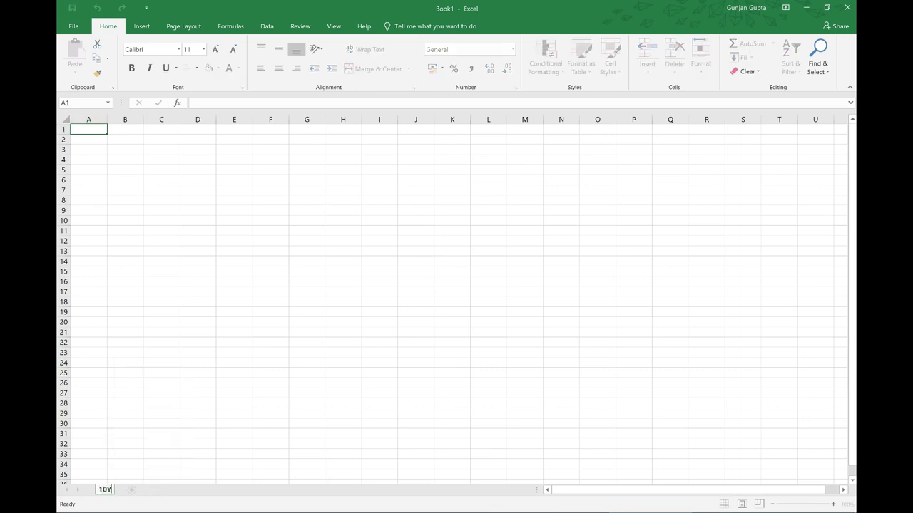
key(Return)
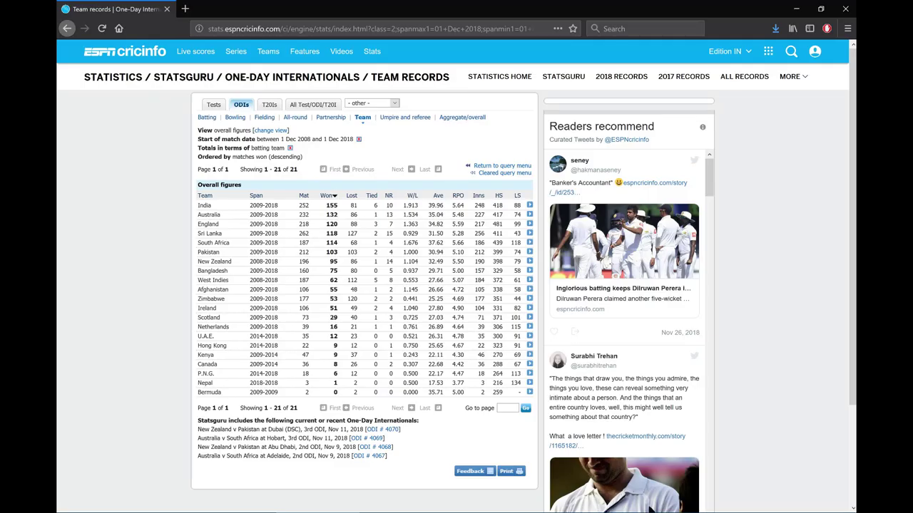
drag(198, 192, 514, 392)
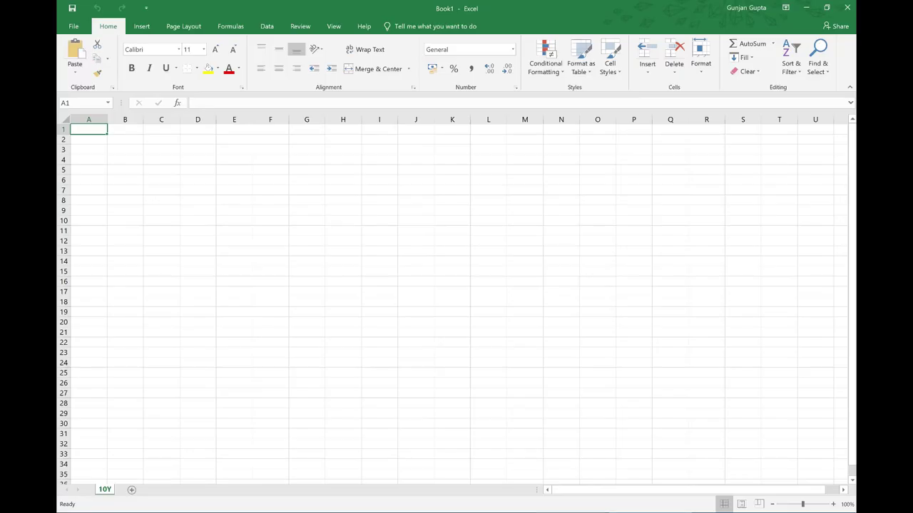
key(ctrl+v)
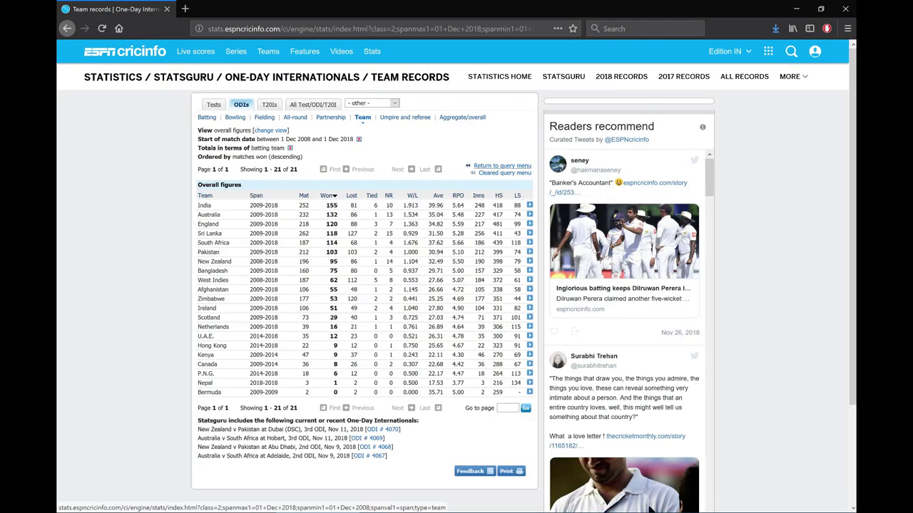
Return to the Statsguru query form in the browser, replace the existing date filter with the last 5 years, and submit the query
click(502, 166)
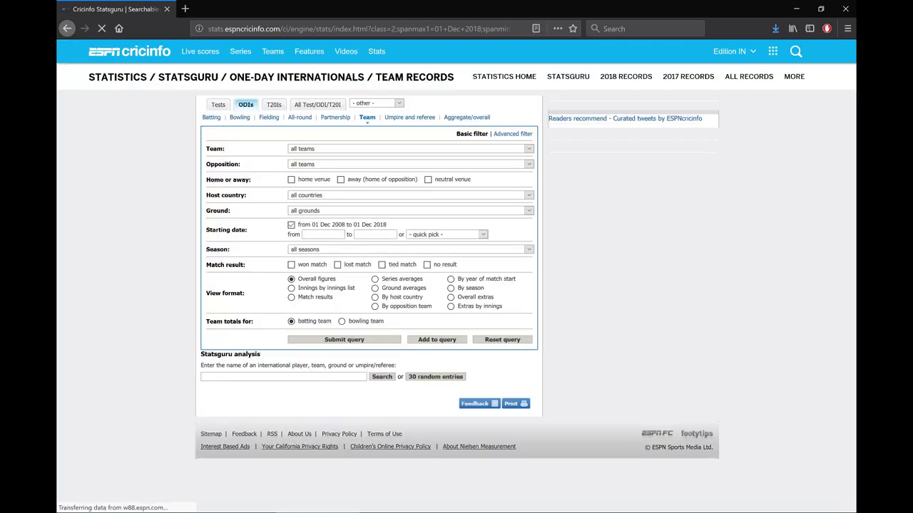
click(291, 225)
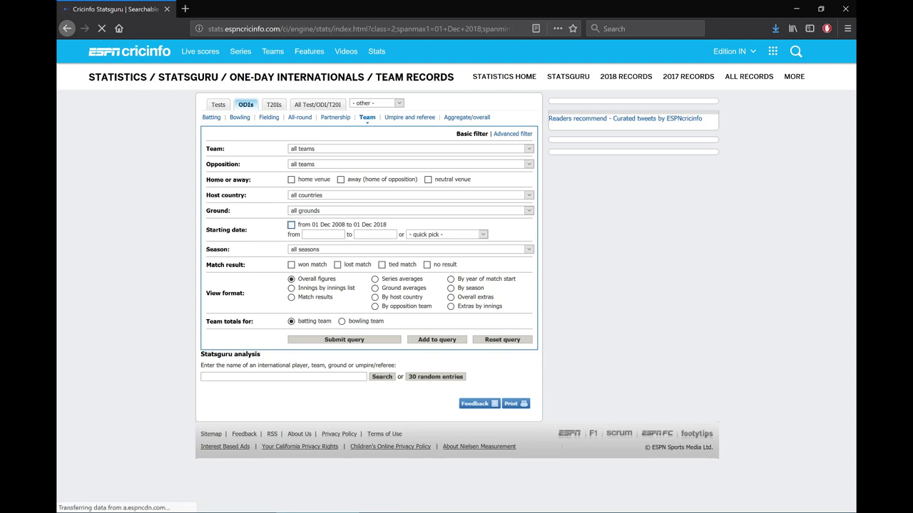
click(446, 234)
click(426, 330)
click(340, 339)
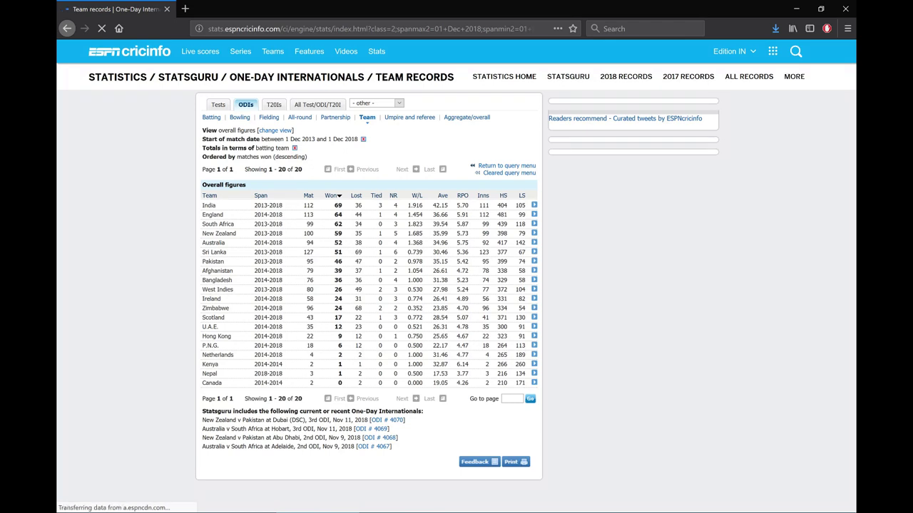
Copy the last-5-years overall figures table into a new Excel sheet named 5Y, starting at cell A1
drag(202, 195, 531, 383)
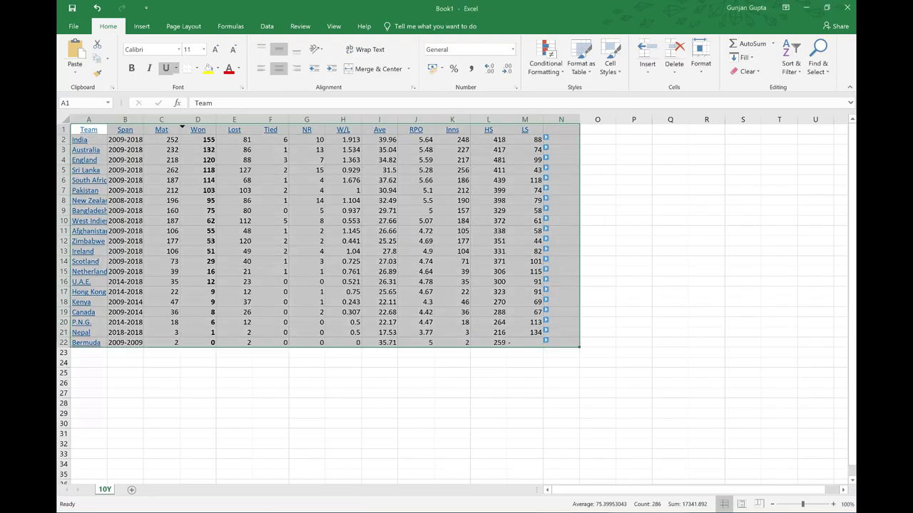
click(131, 490)
right_click(130, 489)
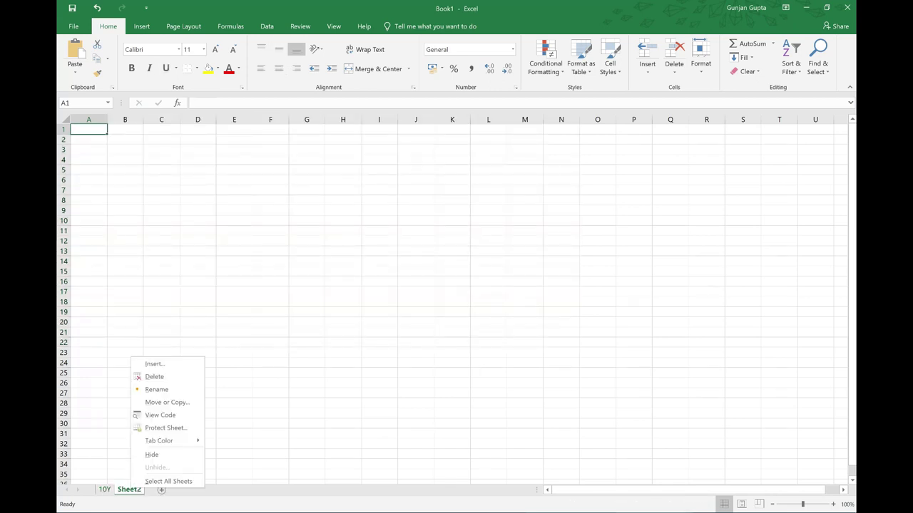
click(156, 390)
text(5Y)
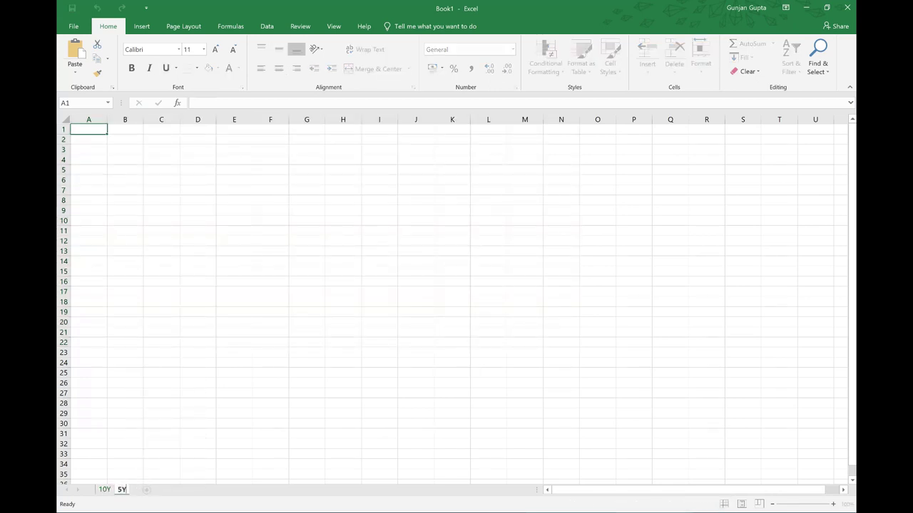
key(Return)
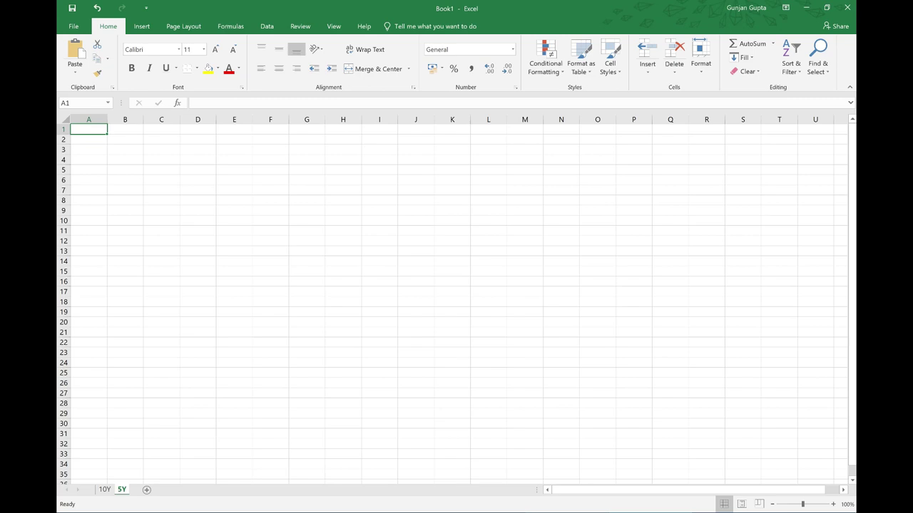
key(ctrl+v)
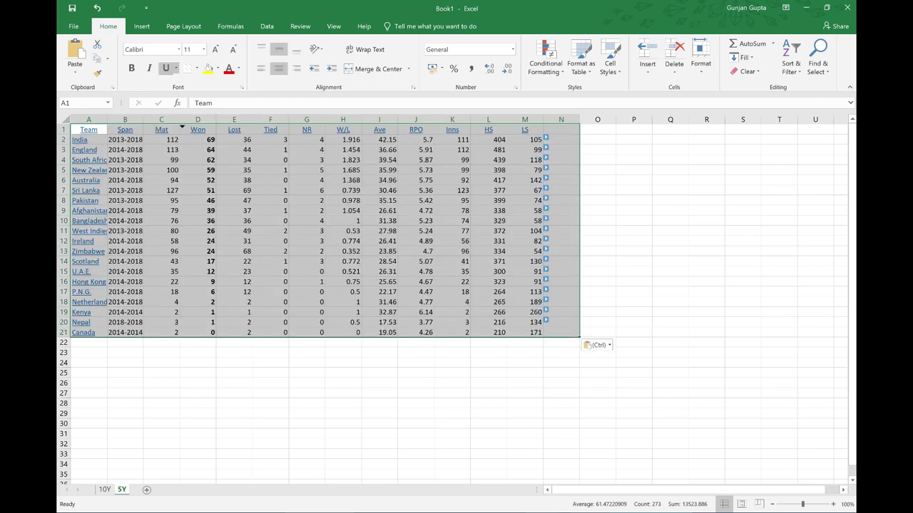
Switch to the browser, replace the query's date filter with the last 4 years, and submit it
key(alt+Tab)
right_click(322, 284)
click(341, 292)
click(502, 166)
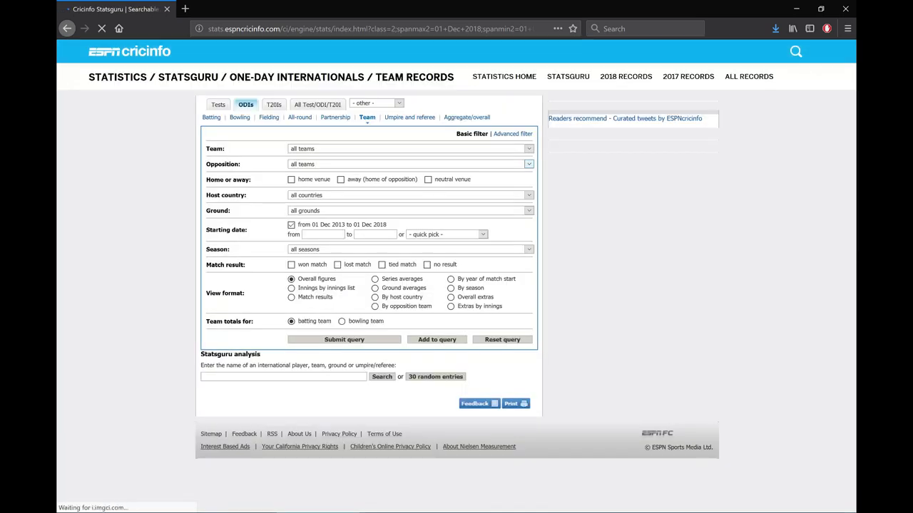
click(291, 224)
click(446, 234)
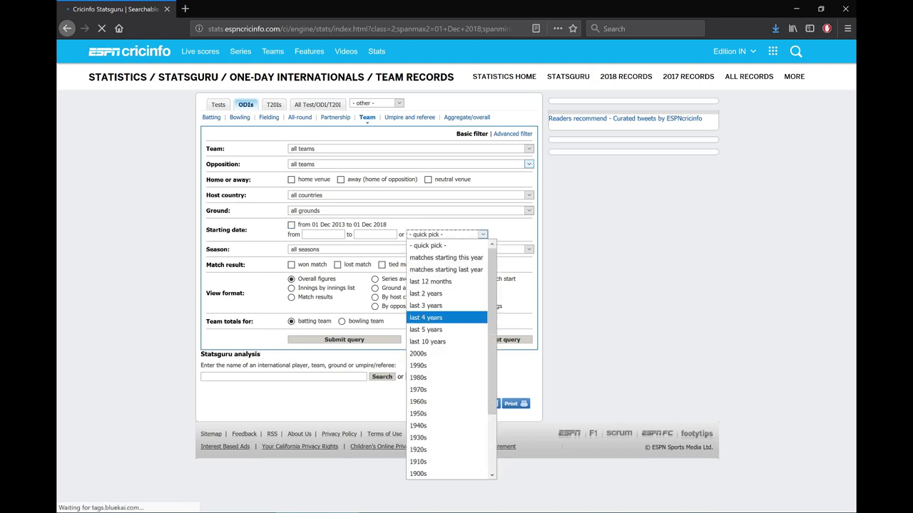
click(339, 340)
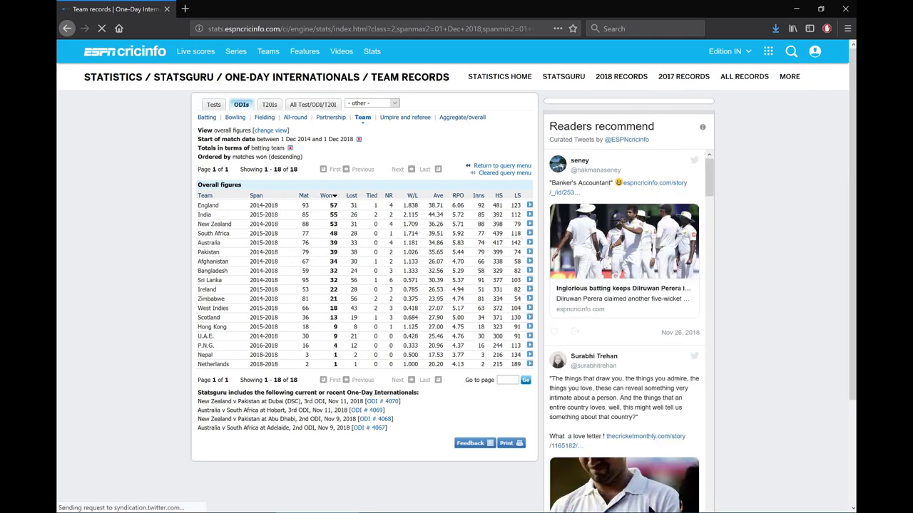
Copy the last-4-years overall figures table into a new Excel sheet named 4Y, starting at cell A1
drag(197, 196, 529, 363)
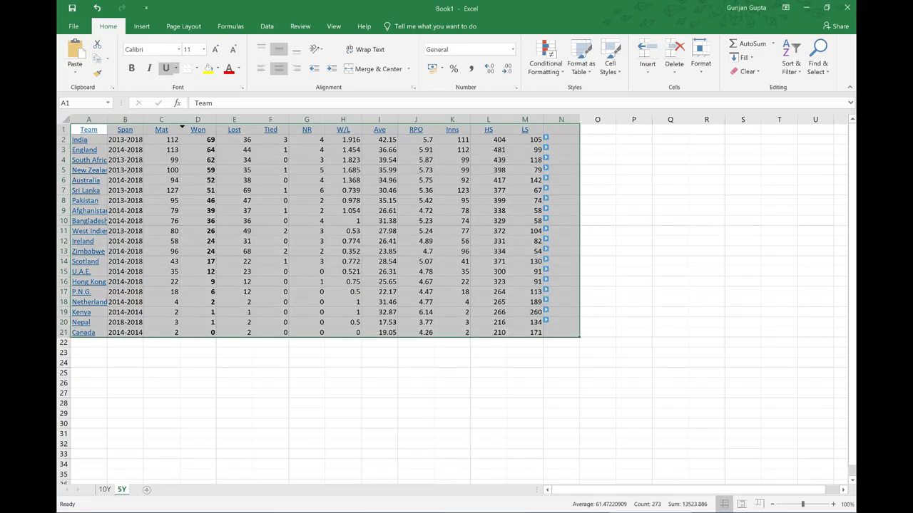
click(146, 489)
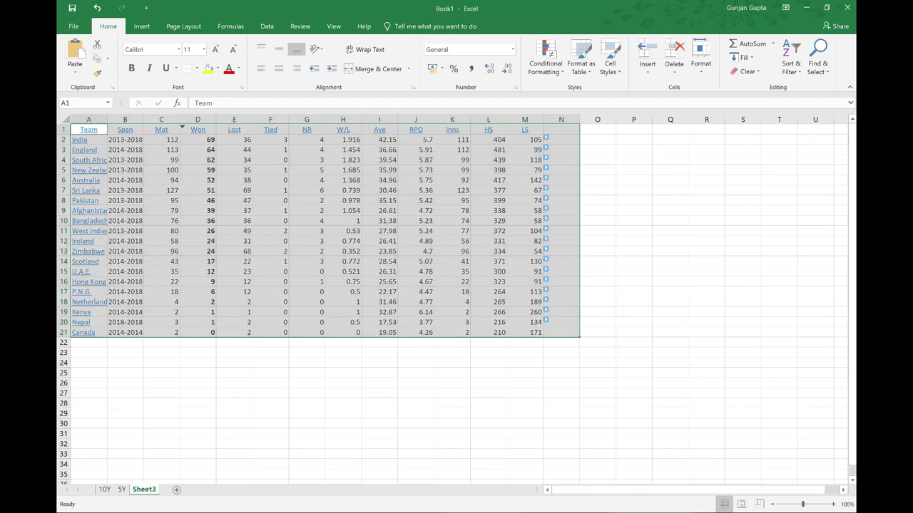
right_click(143, 489)
click(165, 392)
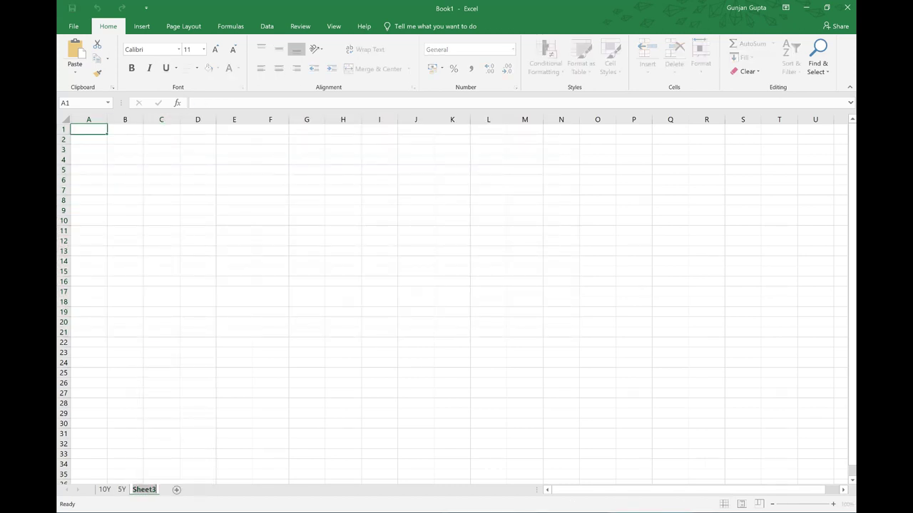
text(4Y)
key(Return)
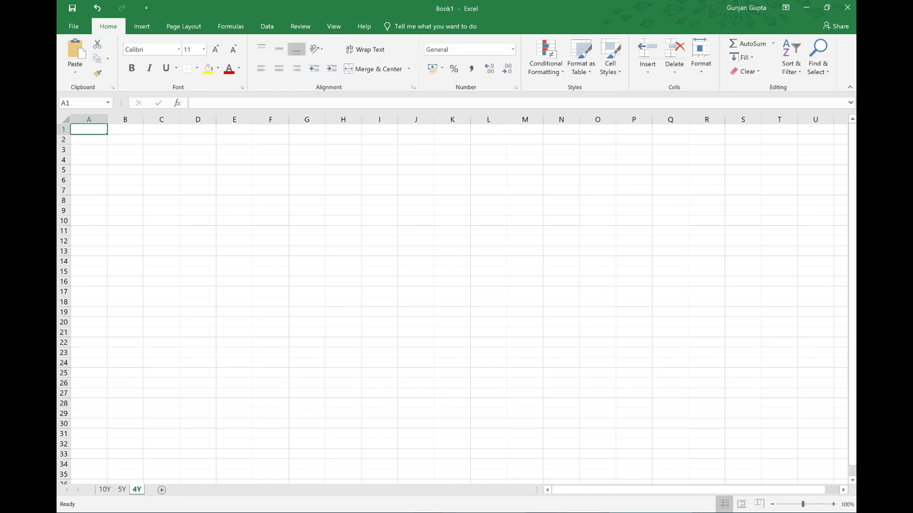
key(ctrl+v)
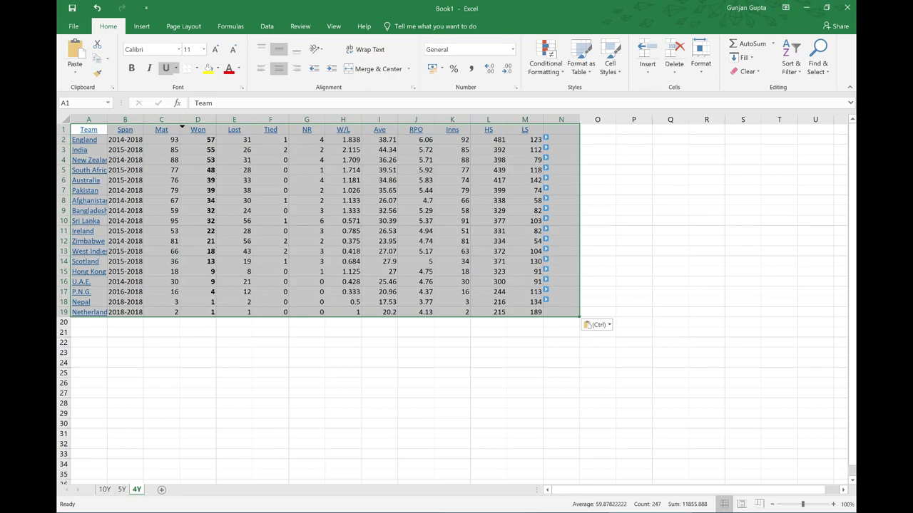
Switch to the browser, replace the query's date filter with the last 3 years, and submit it
key(alt+Tab)
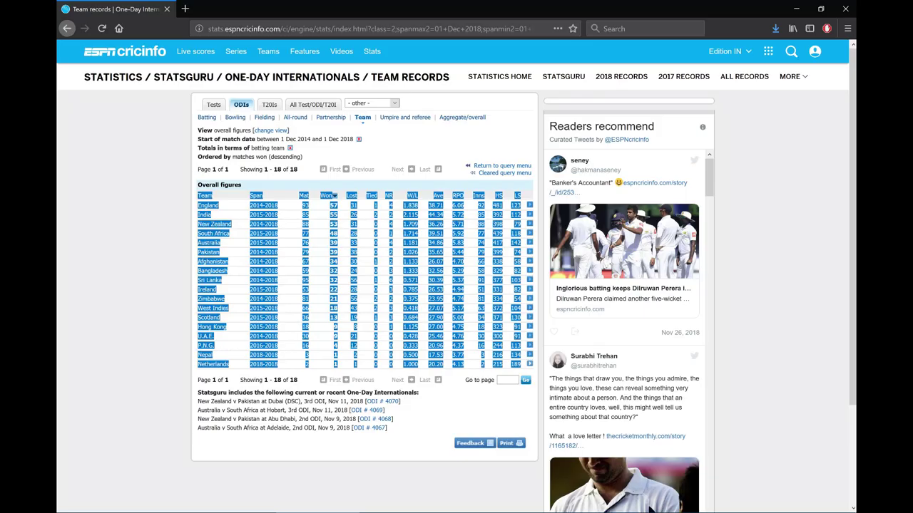
click(502, 165)
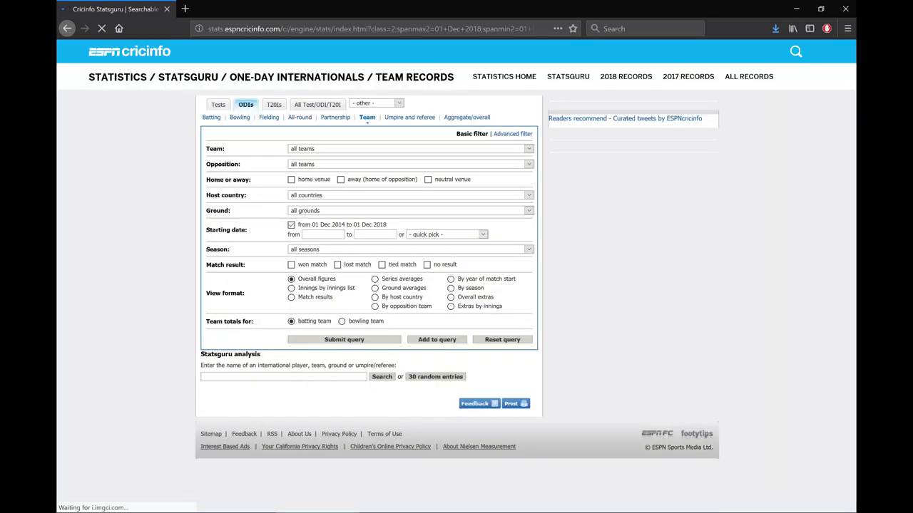
click(291, 225)
click(447, 234)
click(446, 341)
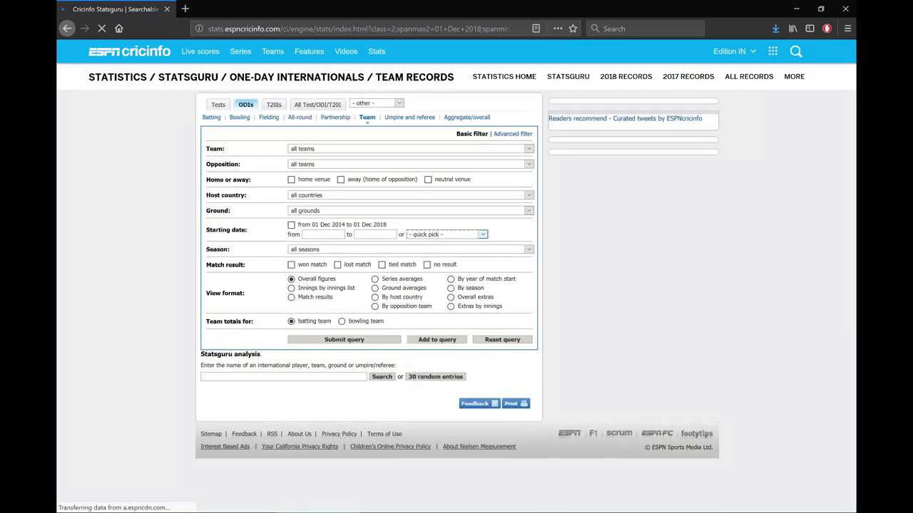
key(Down)
click(340, 339)
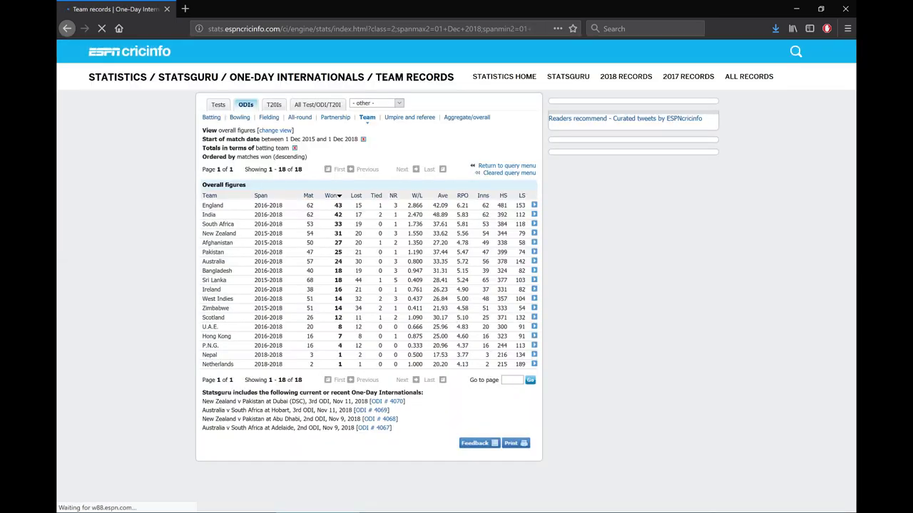
Copy the last-3-years overall figures table into a new Excel sheet named 3Y, starting at cell A1
drag(202, 194, 532, 365)
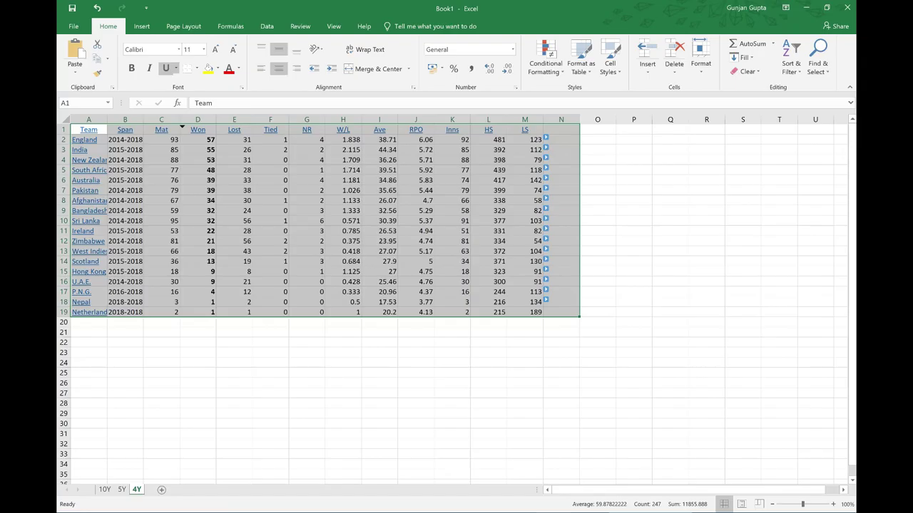
click(161, 489)
right_click(158, 490)
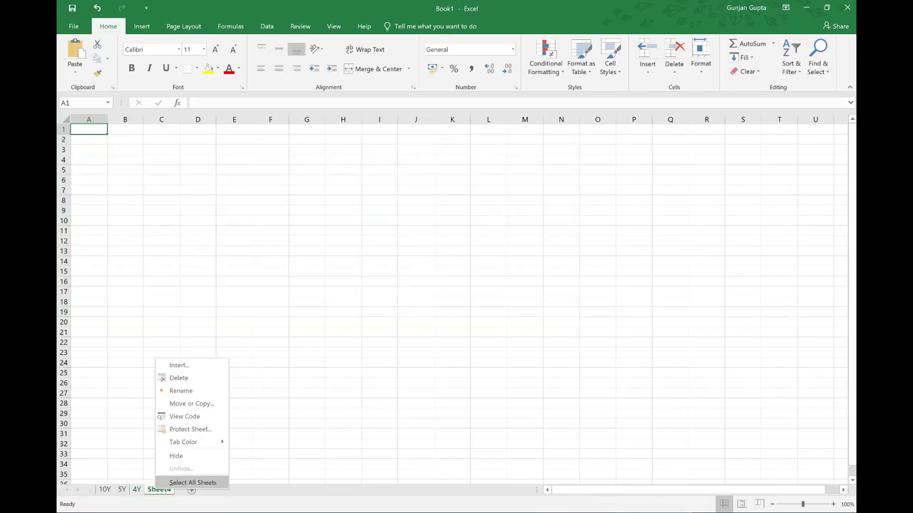
click(181, 391)
text(3)
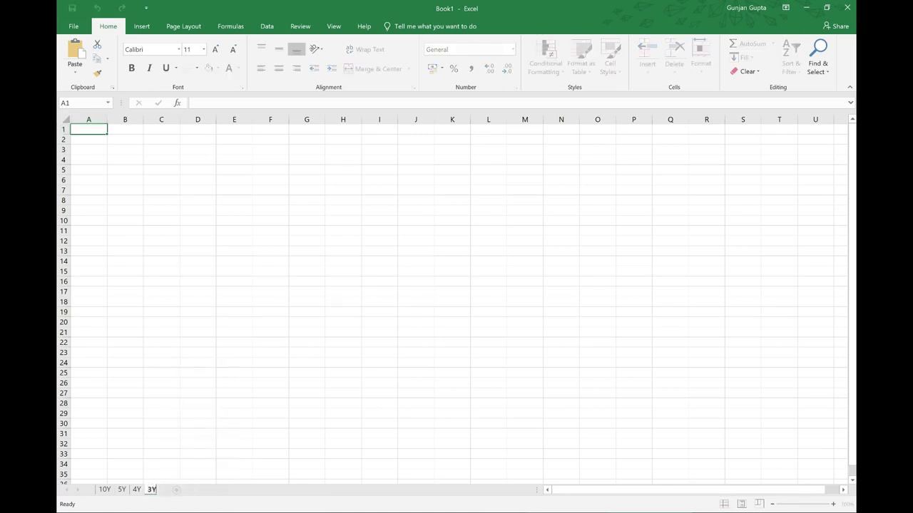
text(Y)
key(Return)
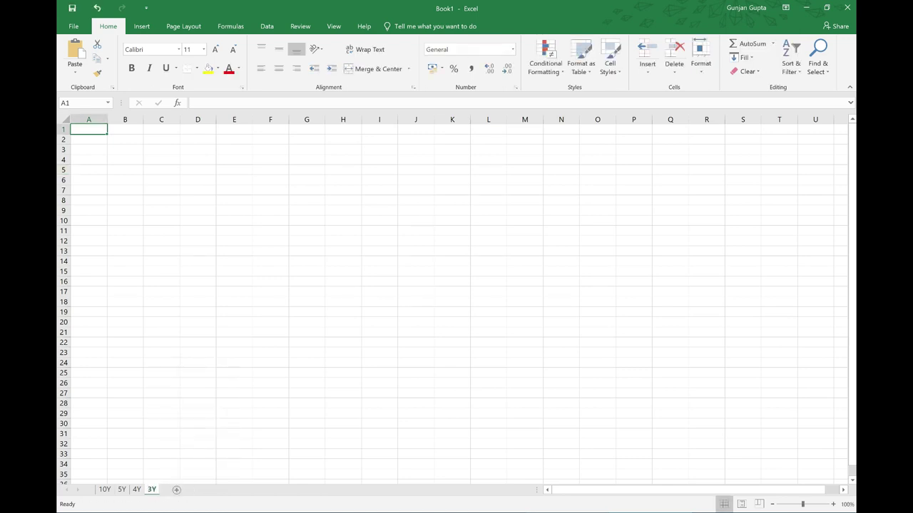
key(ctrl+v)
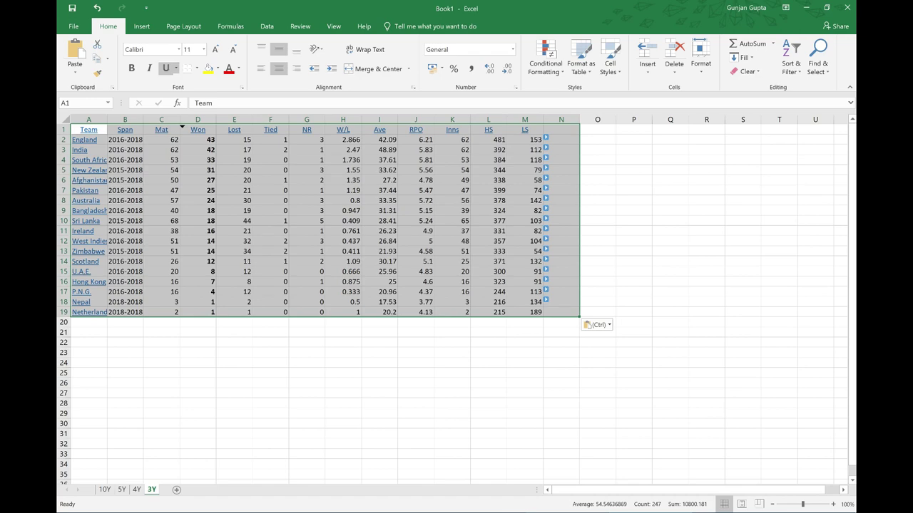
Switch to the browser, replace the query's date filter with the last 2 years, and submit it
key(alt+Tab)
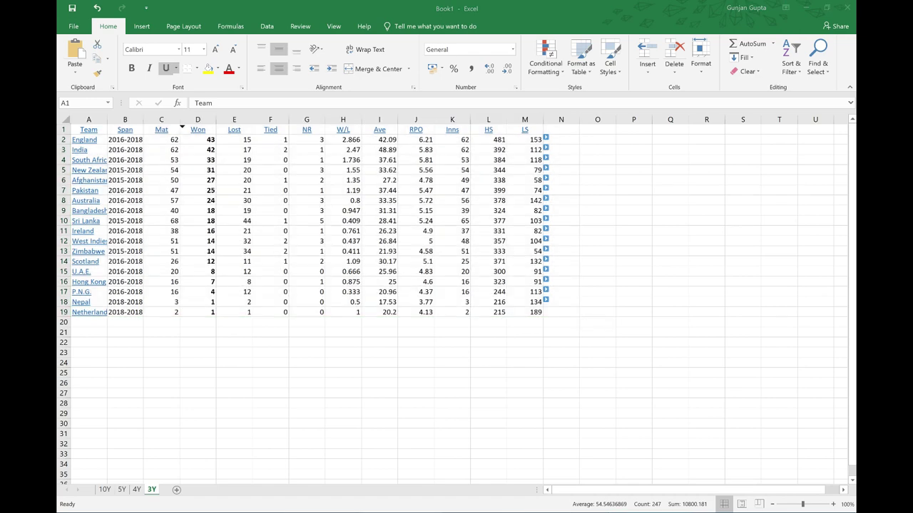
key(alt+Tab)
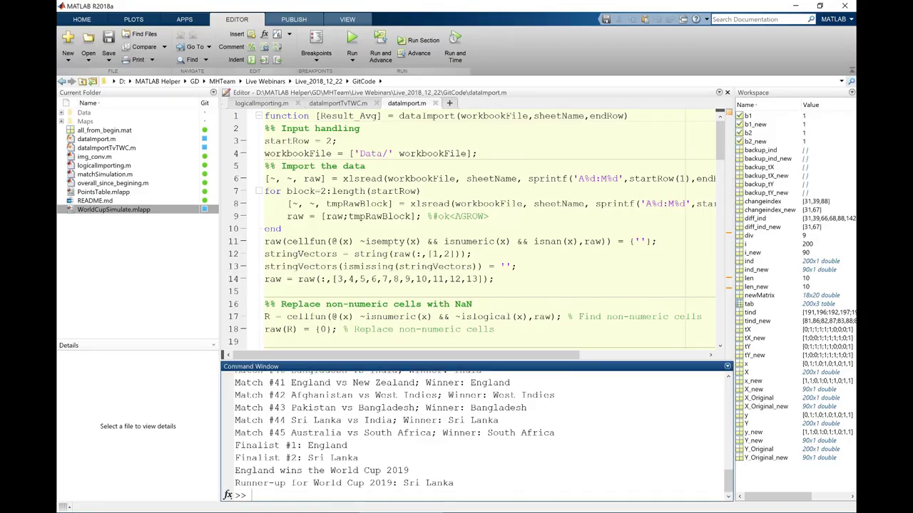
key(alt+Tab)
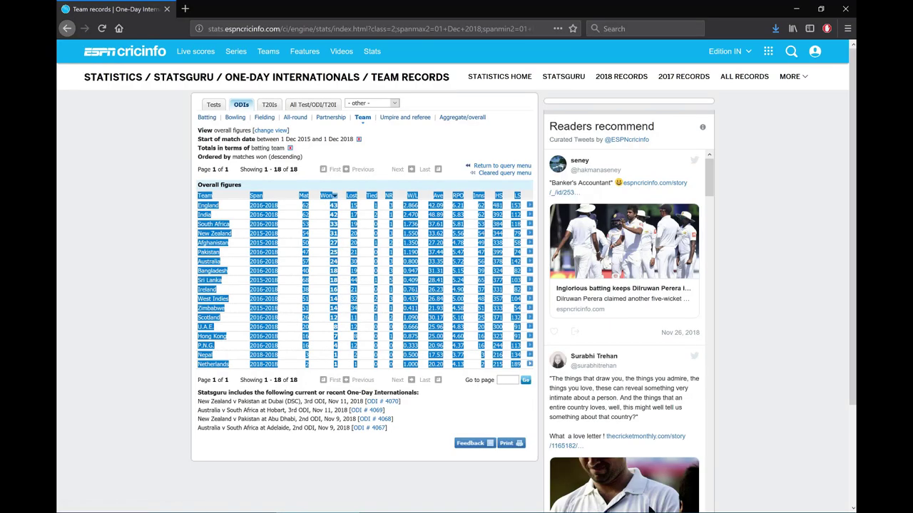
click(502, 165)
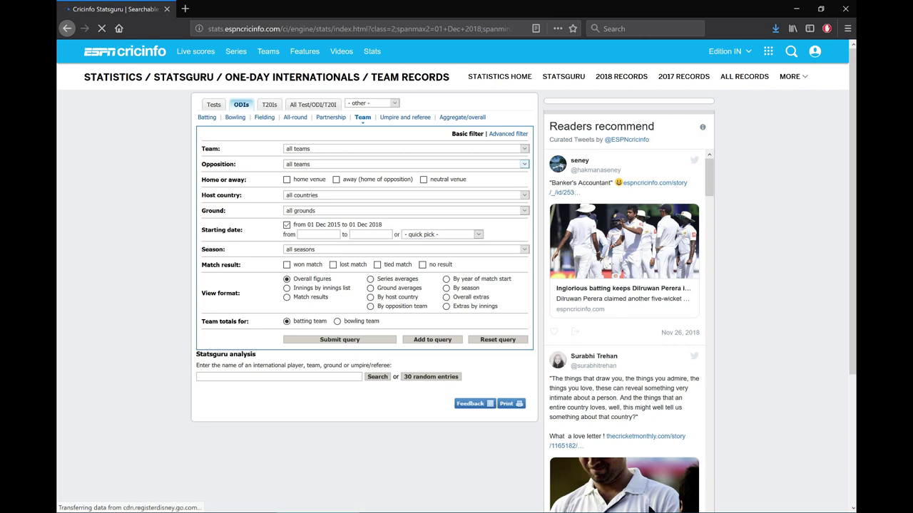
click(405, 195)
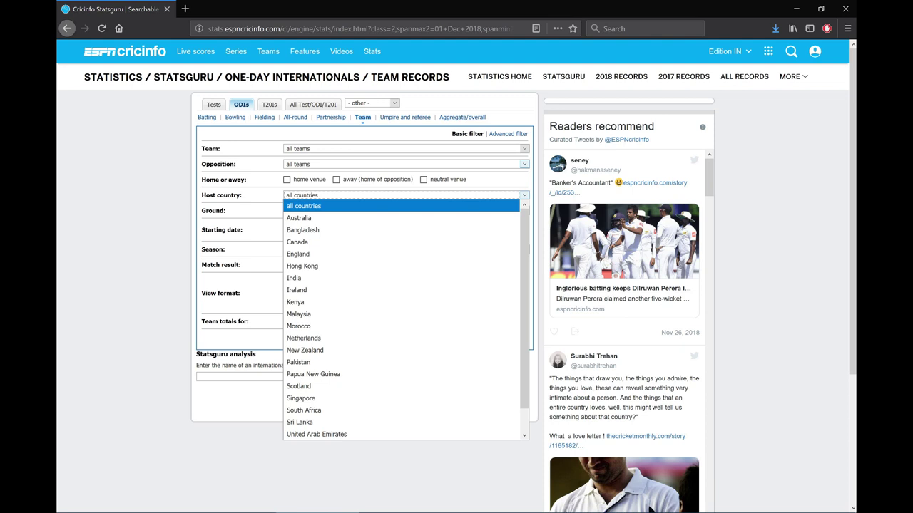
key(Escape)
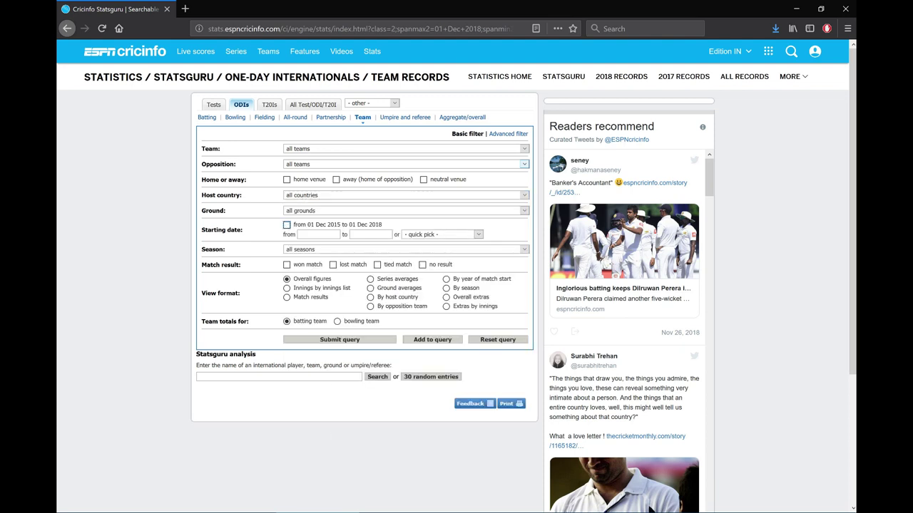
click(442, 234)
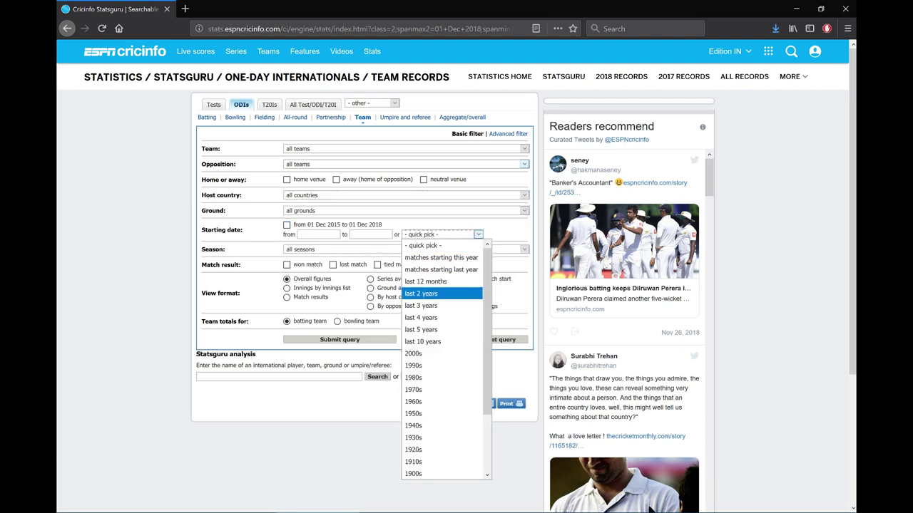
key(Return)
click(340, 339)
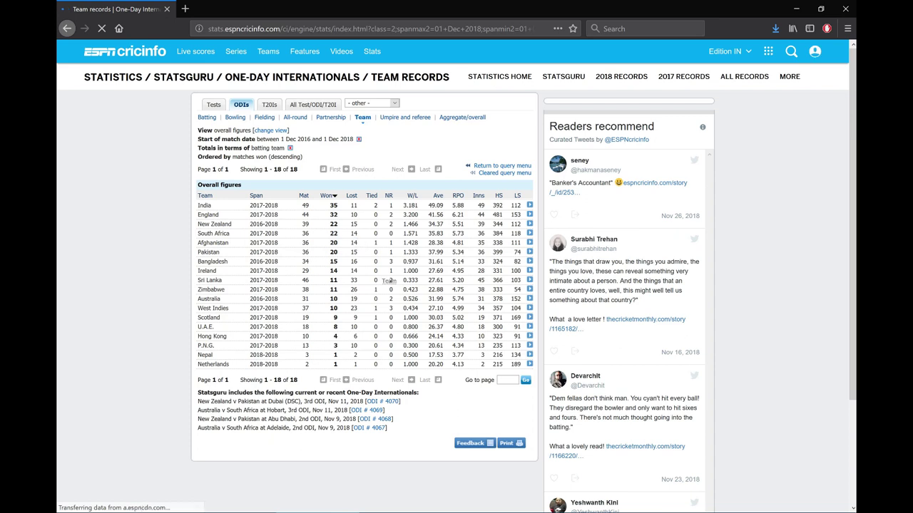
Copy the last-2-years overall figures table into a new Excel sheet, starting at cell A1
drag(196, 196, 519, 364)
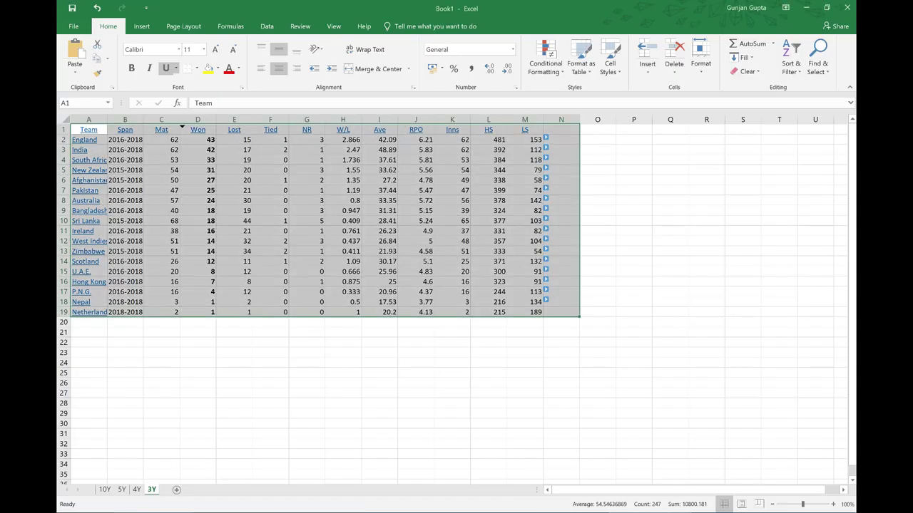
click(176, 490)
key(ctrl+v)
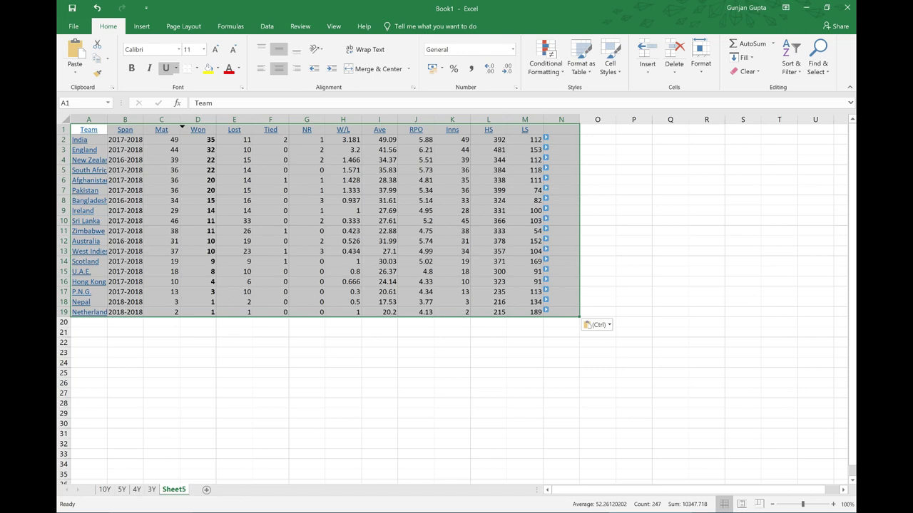
Switch to the browser, replace the query's date filter with the last 12 months, and submit it
key(alt+Tab)
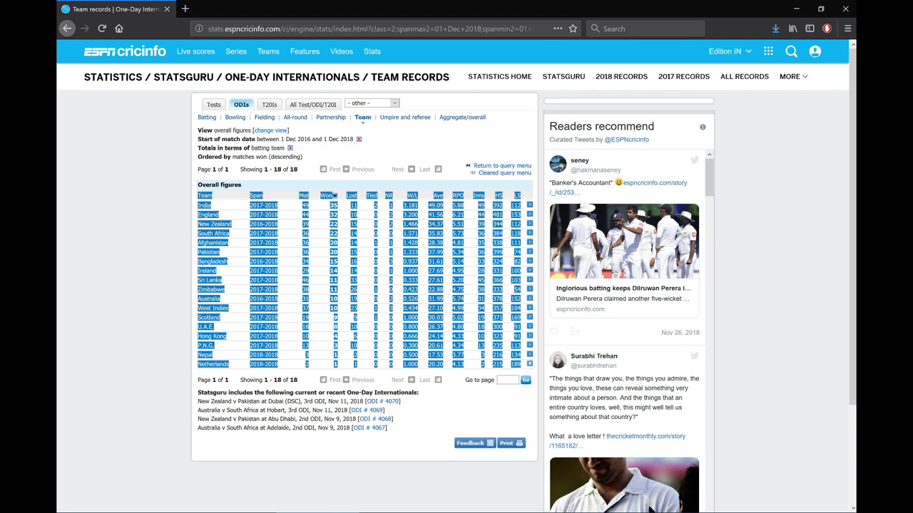
click(503, 165)
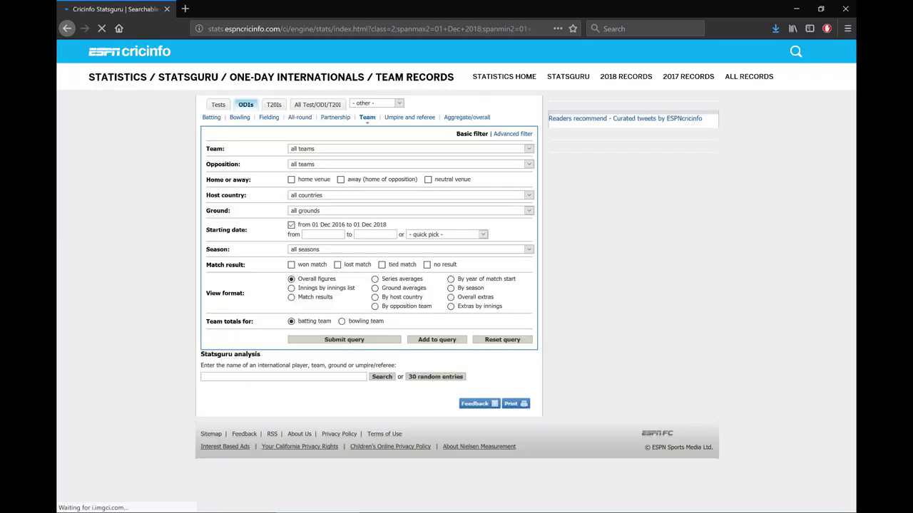
click(446, 234)
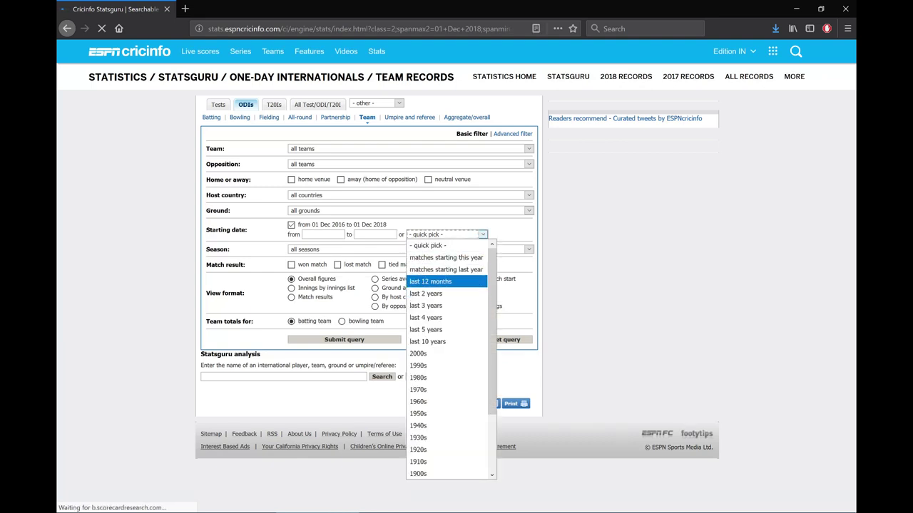
click(447, 281)
click(291, 225)
click(344, 339)
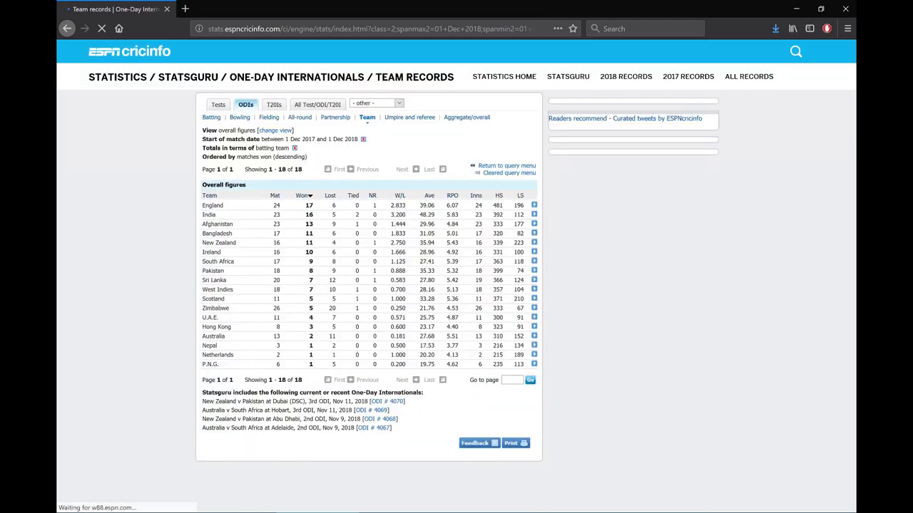
Copy the last-12-months overall figures table, and rename the Excel sheet holding the last-2-years data as 2Y
drag(202, 195, 531, 366)
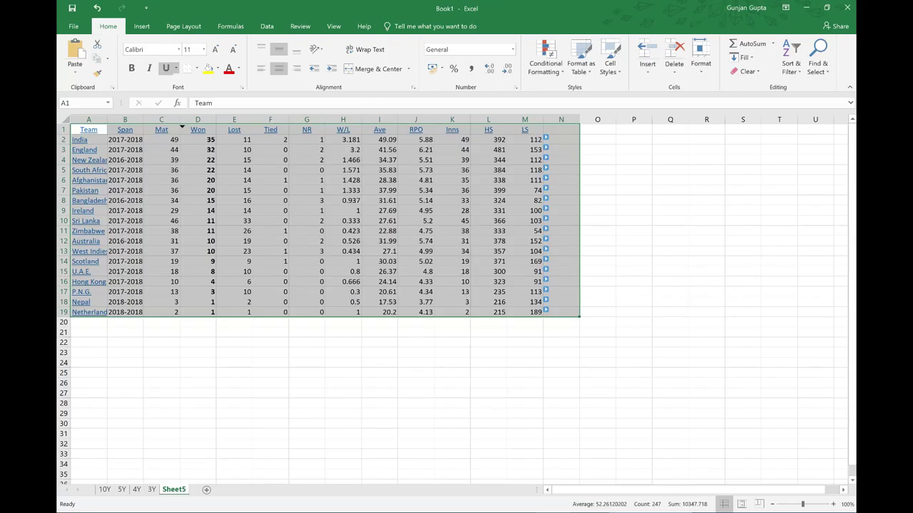
right_click(178, 489)
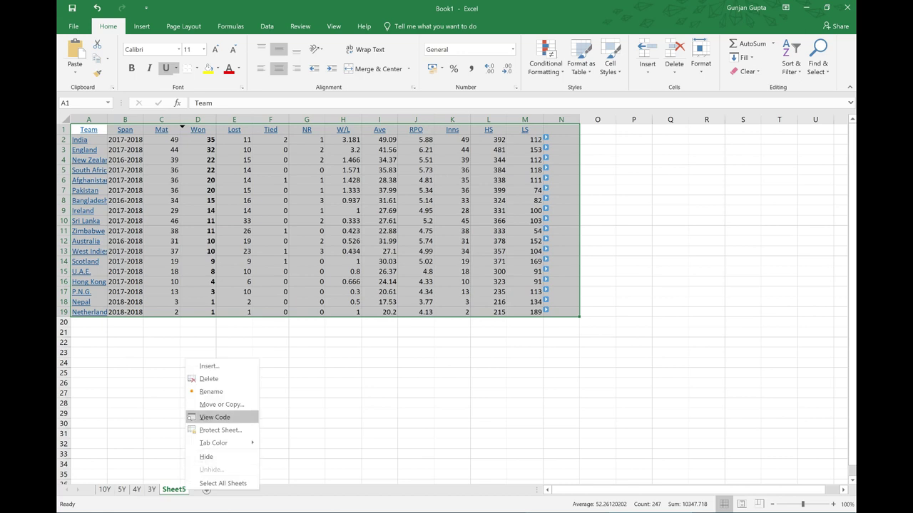
click(211, 392)
text(2Y)
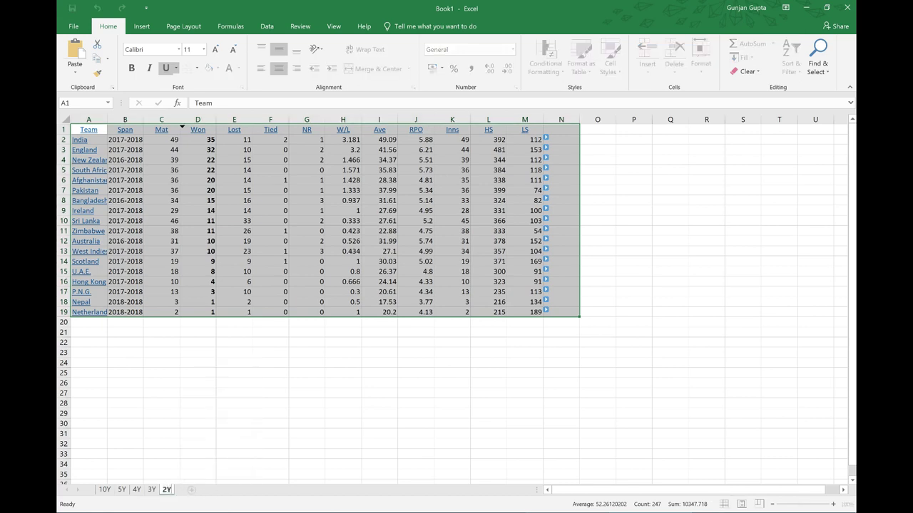
key(Return)
Add a new sheet named 1Y and paste the copied last-12-months table at cell A1
click(191, 489)
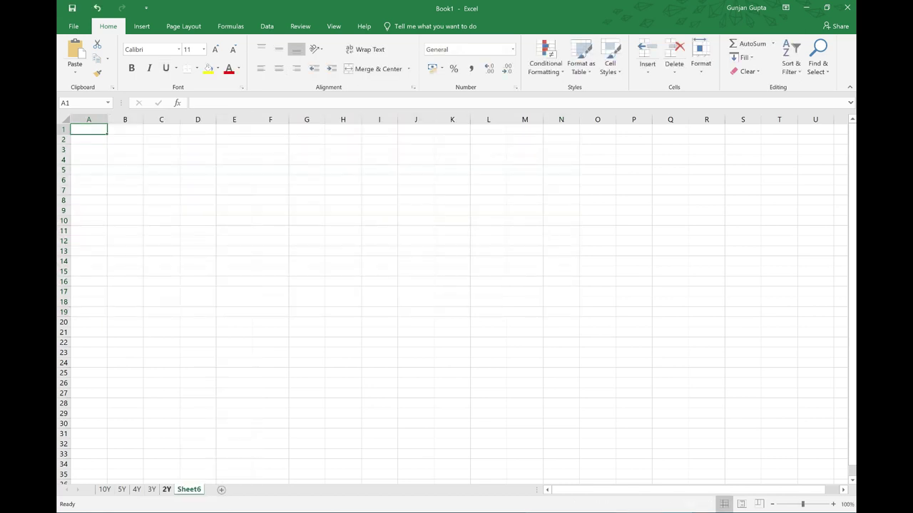
right_click(189, 489)
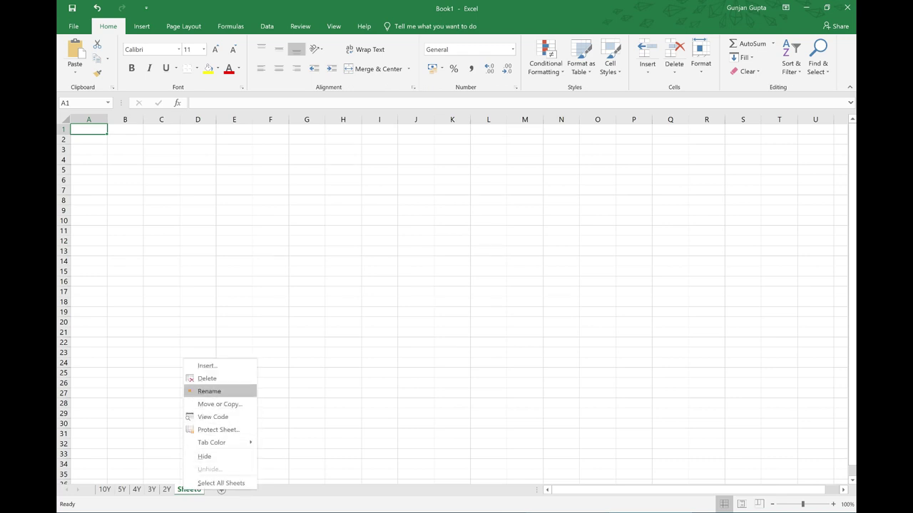
click(207, 390)
text(1Y)
key(Return)
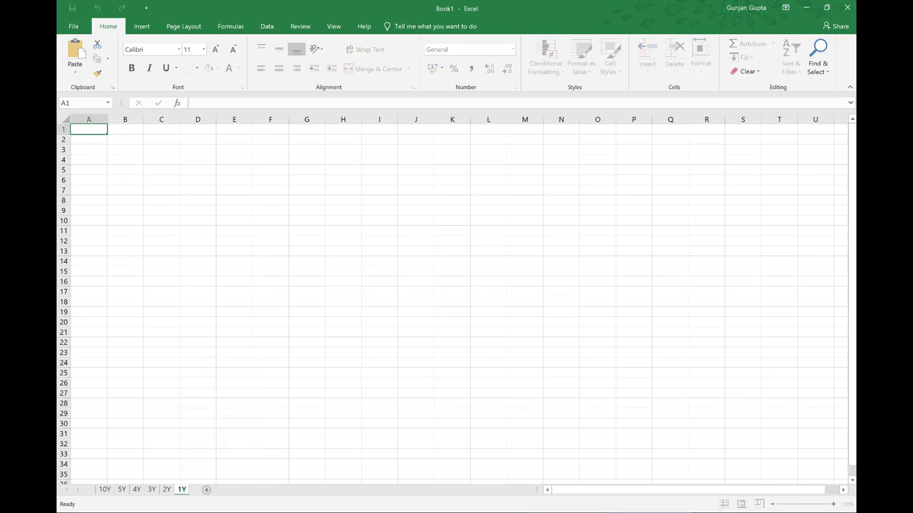
text(Team	Mat	Won	Lost	Tied	NR	W/L	Ave	RPO	Inns	HS	LS England	24	17	6	0	1	2.833	39.06	6.07	24	481	196 India	23	16	5	2	0	3.2	48.29	5.83	23	392	112 Afghanistan	23	13	9	1	0	1.444	29.96	4.84	23	333	177 Bangladesh	17	11	6	0	0	1.833	31.05	5.01	17	320	82 New Zealand	16	11	4	0	1	2.75	35.94	5.43	16	339	223 Ireland	16	10	6	0	0	1.666	28.96	4.92	16	331	100 South Africa	17	9	8	0	0	1.125	27.41	5.39	17	363	118 Pakistan	18	8	9	0	1	0.888	35.33	5.32	18	399	74 Sri Lanka	20	7	12	0	1	0.583	27.8	5.42	19	366	124 West Indies	18	7	10	1	0	0.7	28.16	5.13	18	357	104 Scotland	11	5	5	1	0	1	33.28	5.36	11	371	210 Zimbabwe	26	5	20	1	0	0.25	21.76	4.53	26	333	67 U.A.E.	11	4	7	0	0	0.571	25.75	4.87	11	300	91 Hong Kong	8	3	5	0	0	0.6	23.17	4.4	8	323	91 Australia	13	2	11	0	0	0.181	27.68	5.51	13	310	152 Nepal	3	1	2	0	0	0.5	17.53	3.77	3	216	134 Netherlands	2	1	1	0	0	1	20.2	4.13	2	215	189 P.N.G.	6	1	5	0	0	0.2	19.75	4.62	6	235	113)
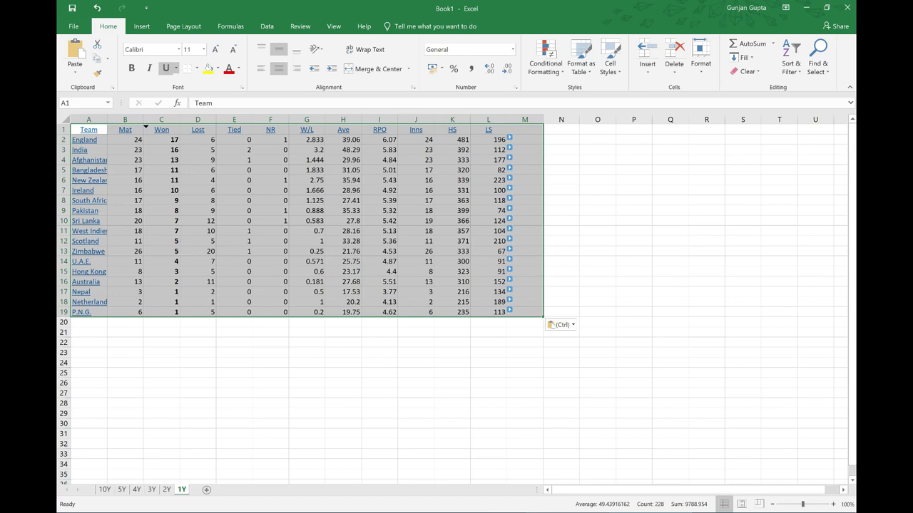
Check the tables on sheets 10Y through 1Y, and insert a column headed Span before the Mat column on sheet 1Y
click(105, 489)
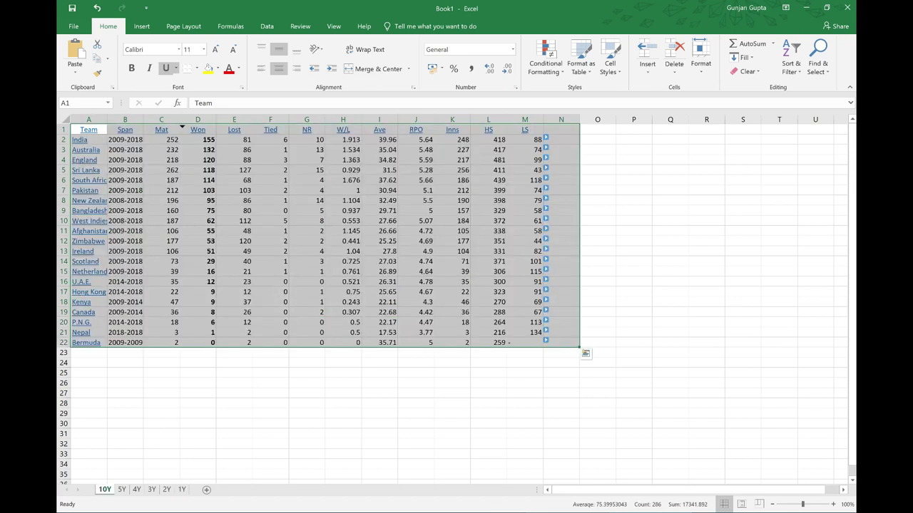
click(121, 489)
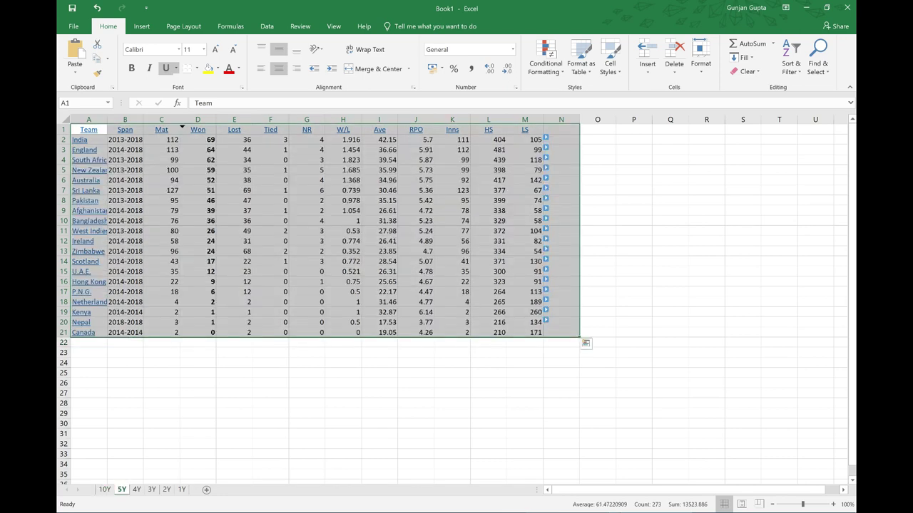
click(136, 489)
click(151, 489)
click(167, 489)
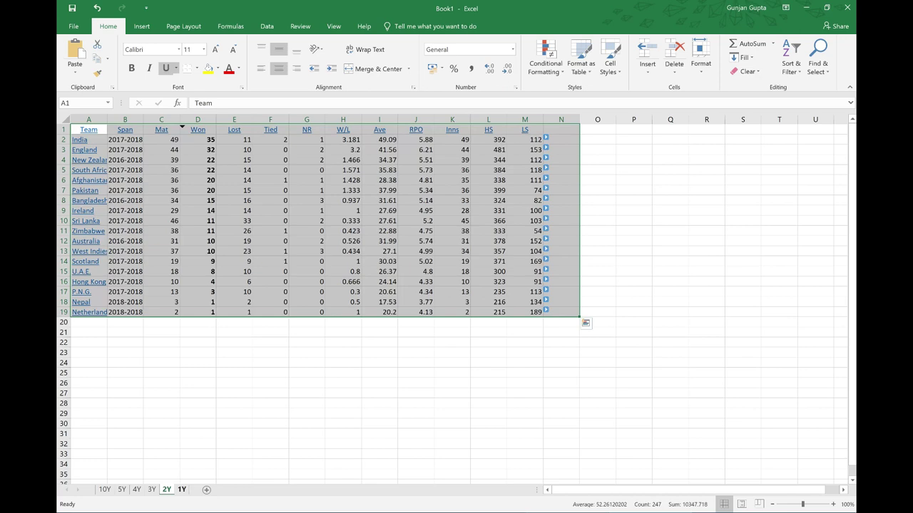
click(182, 489)
click(125, 119)
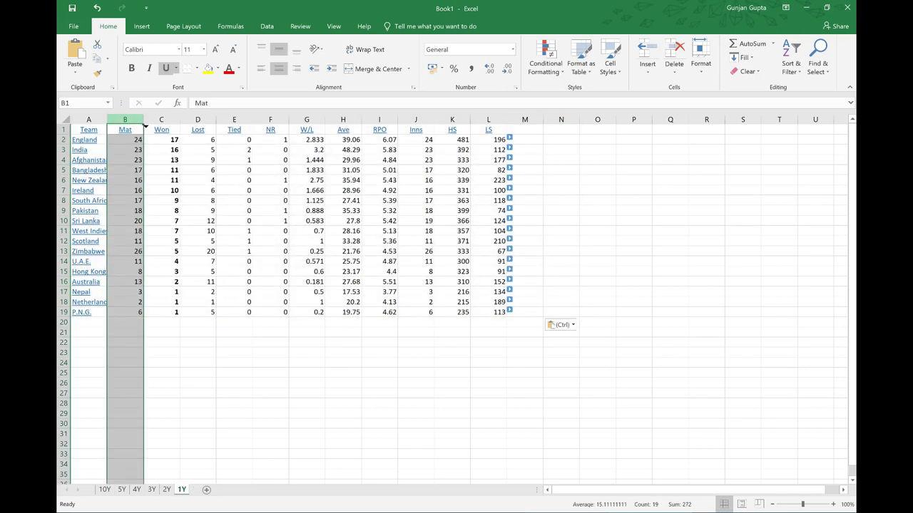
right_click(125, 119)
click(145, 191)
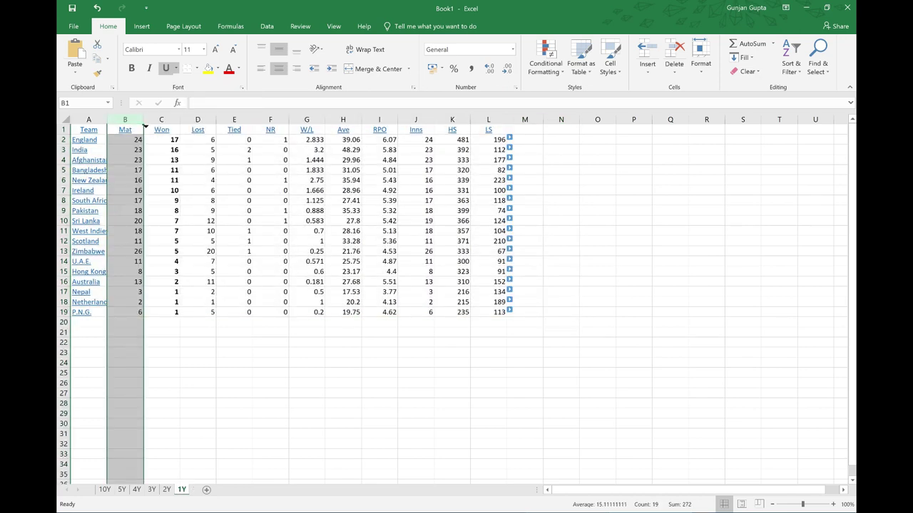
click(125, 129)
text(Span)
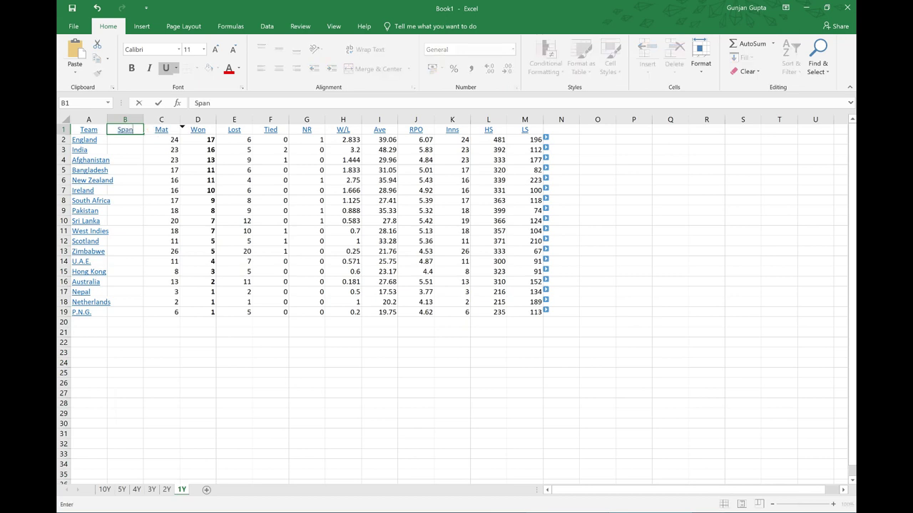
key(Return)
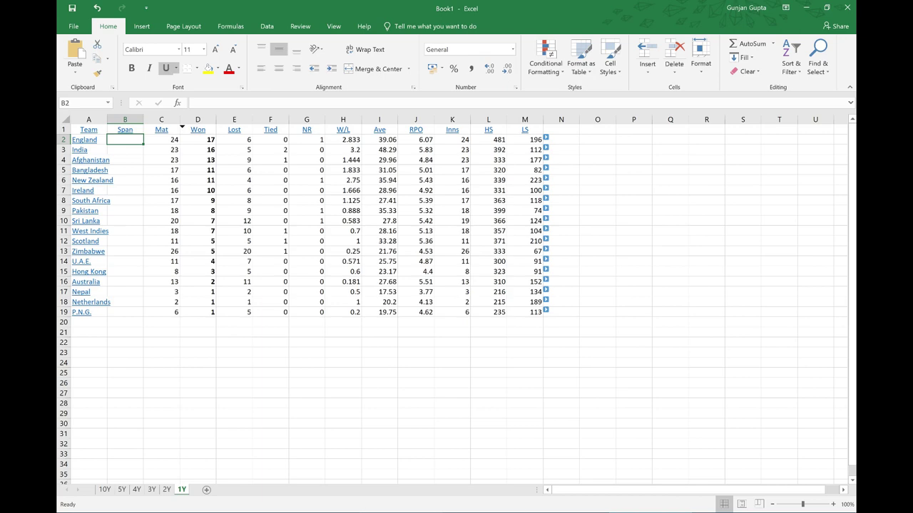
Switch to the browser and display the ODI team overall figures without any start-date filter
key(alt+Tab)
key(alt+Tab)
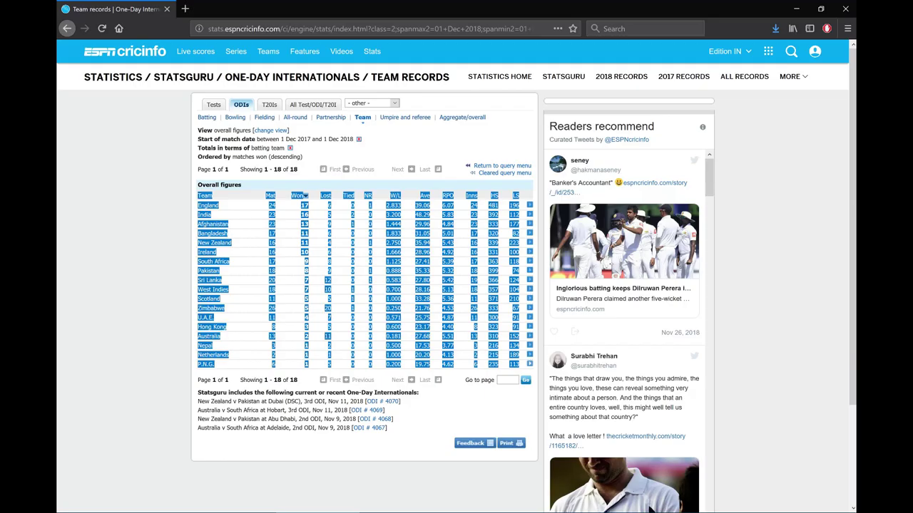
key(F5)
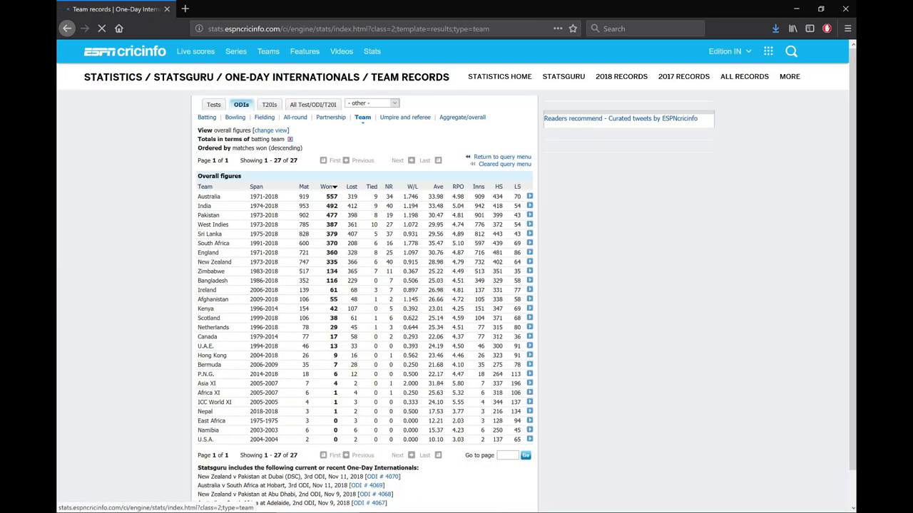
Copy the all-time overall figures table and paste it at cell A1 of a new sheet in the Excel workbook
mouse_move(198, 186)
mouse_down()
mouse_move(419, 281)
mouse_move(285, 385)
mouse_move(285, 431)
mouse_move(499, 456)
mouse_move(499, 468)
mouse_move(524, 439)
mouse_up()
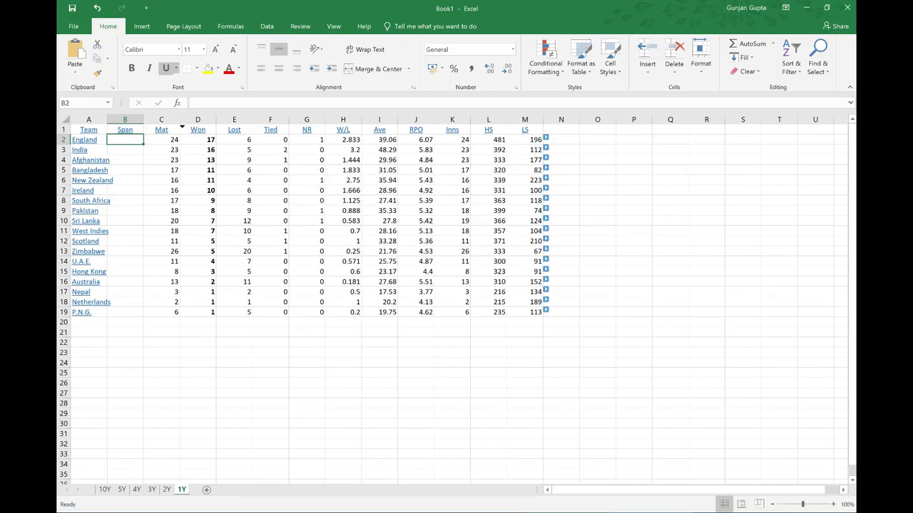
click(206, 489)
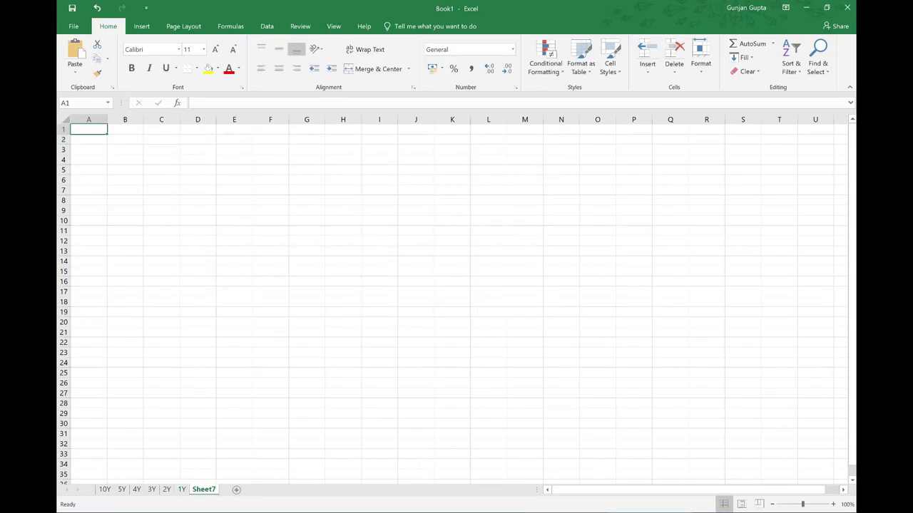
key(ctrl+v)
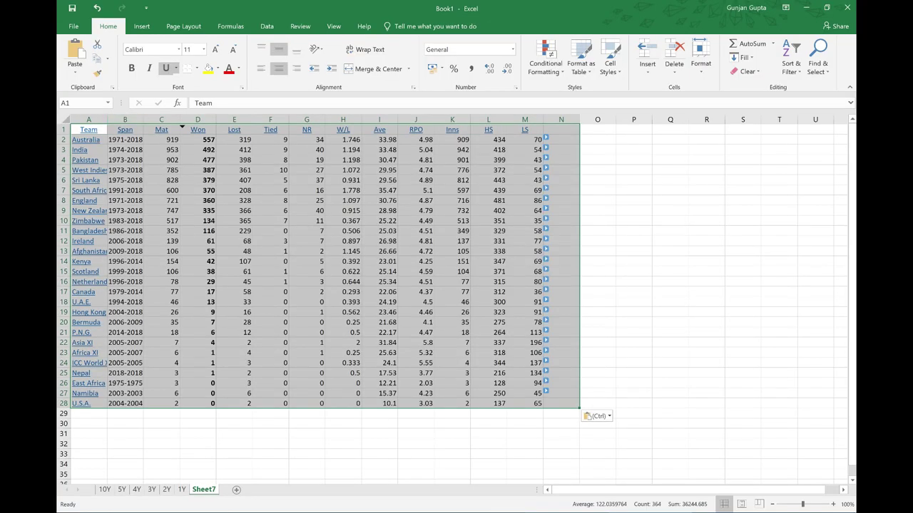
Rename the sheet holding the all-time table as All and move it in front of sheet 10Y
right_click(204, 489)
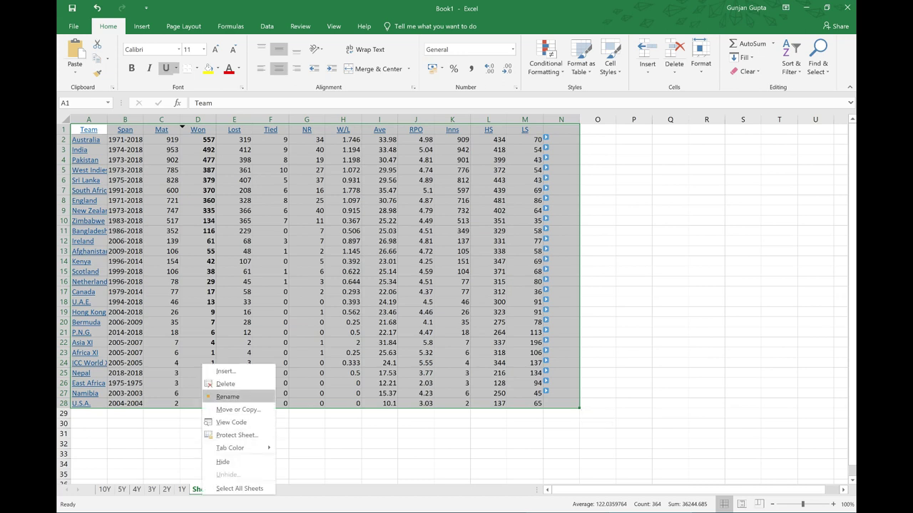
click(228, 396)
text(All)
key(Return)
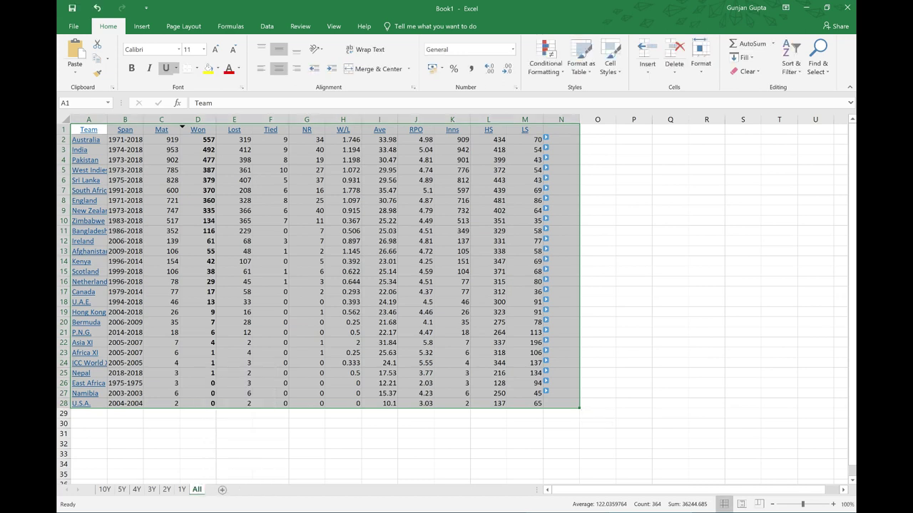
drag(197, 489, 100, 489)
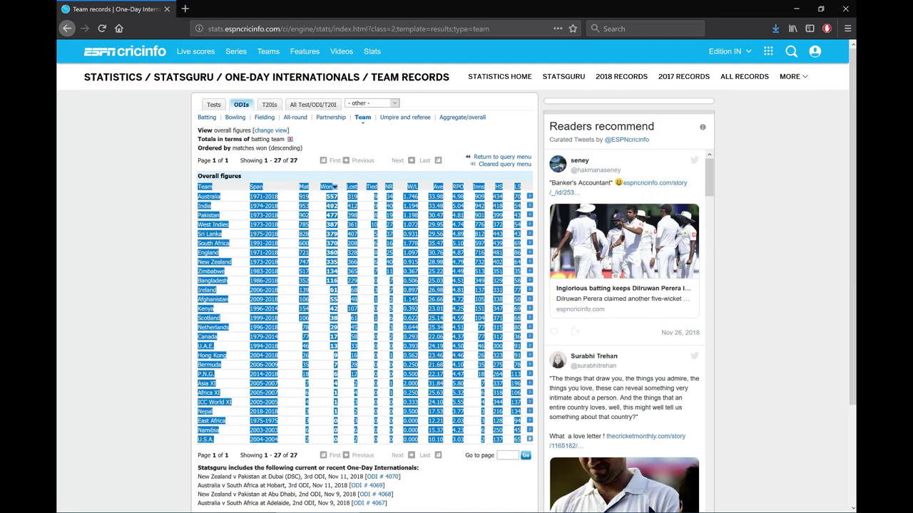
Switch to the browser, run the ODI team query with the By opposition team view format, and look through the results
click(502, 157)
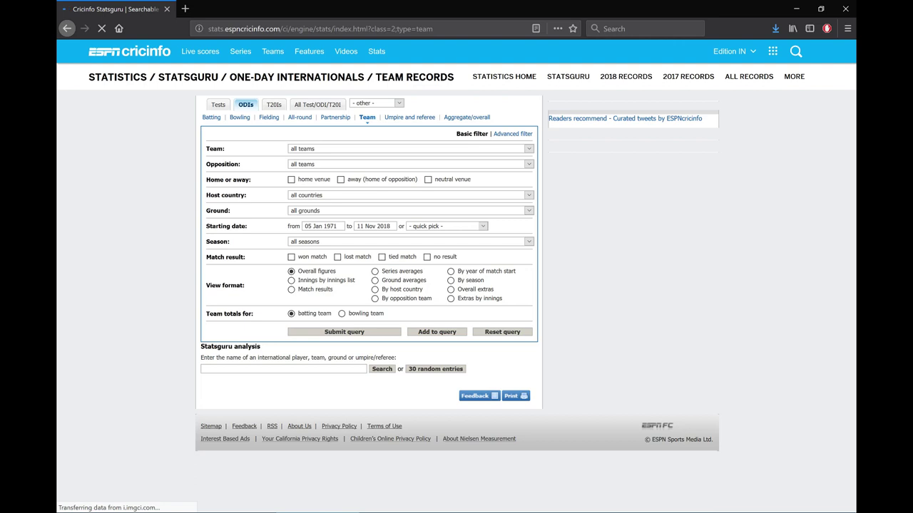
click(374, 299)
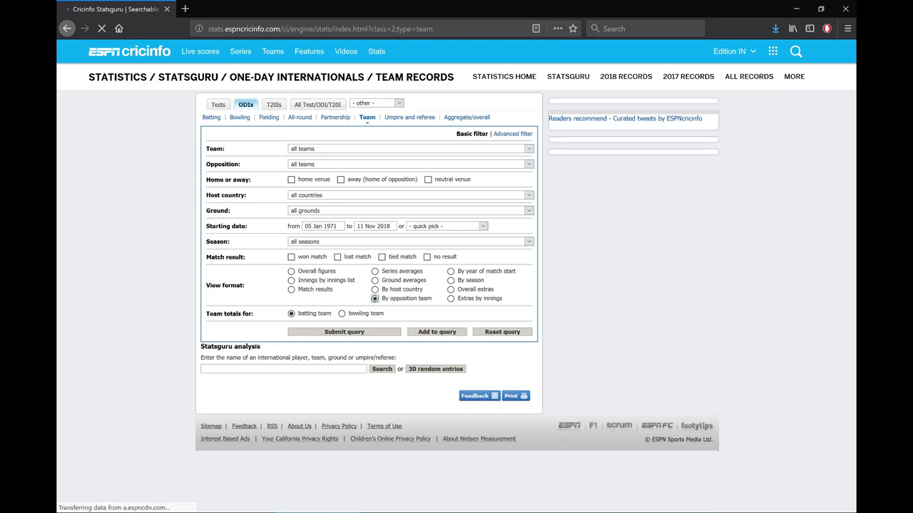
click(343, 332)
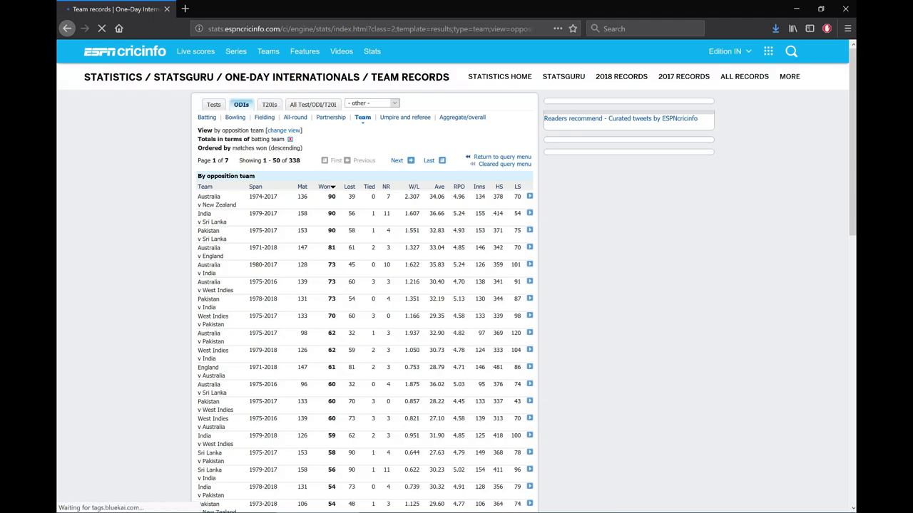
scroll(456, 286, down, 10)
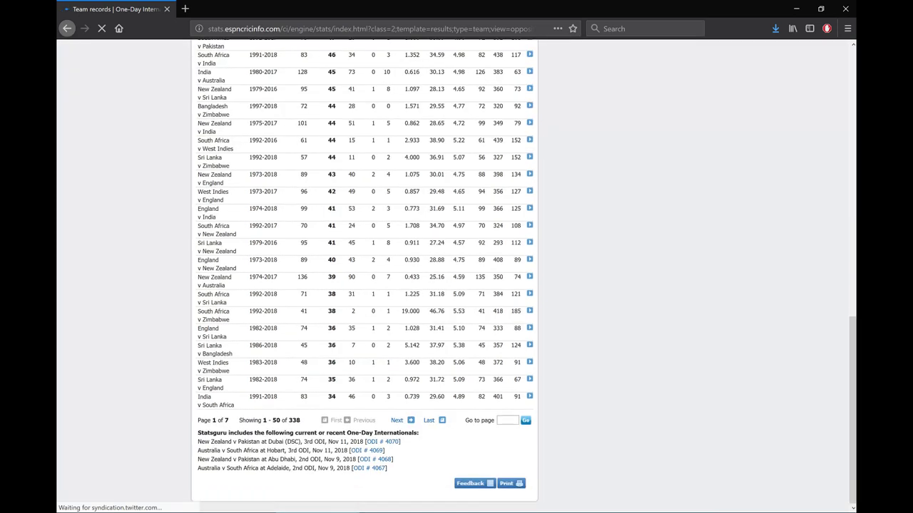
scroll(363, 121, up, 15)
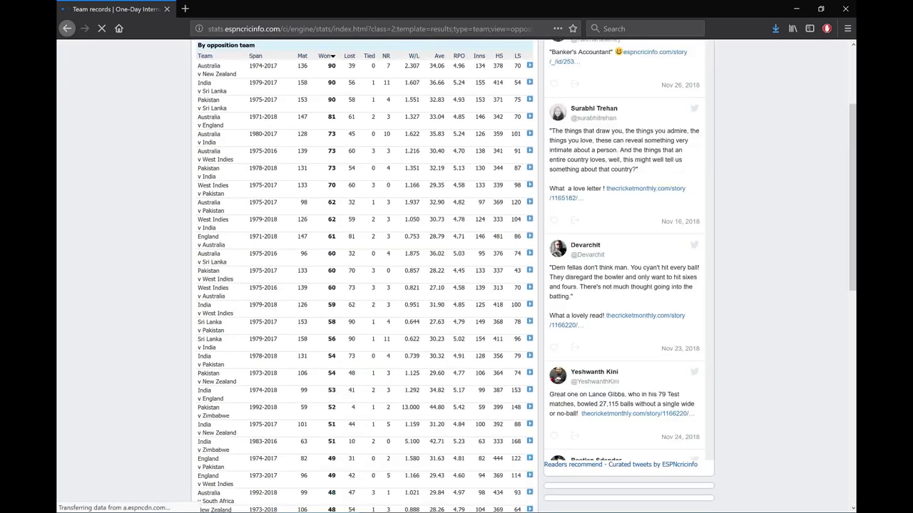
Return to the query form, switch it to the advanced filter, and set the results per page to 200
click(502, 157)
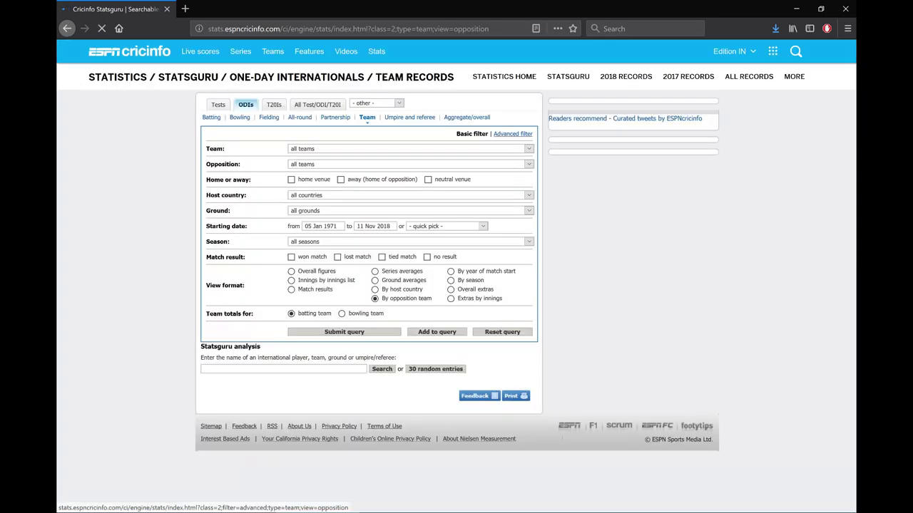
click(512, 134)
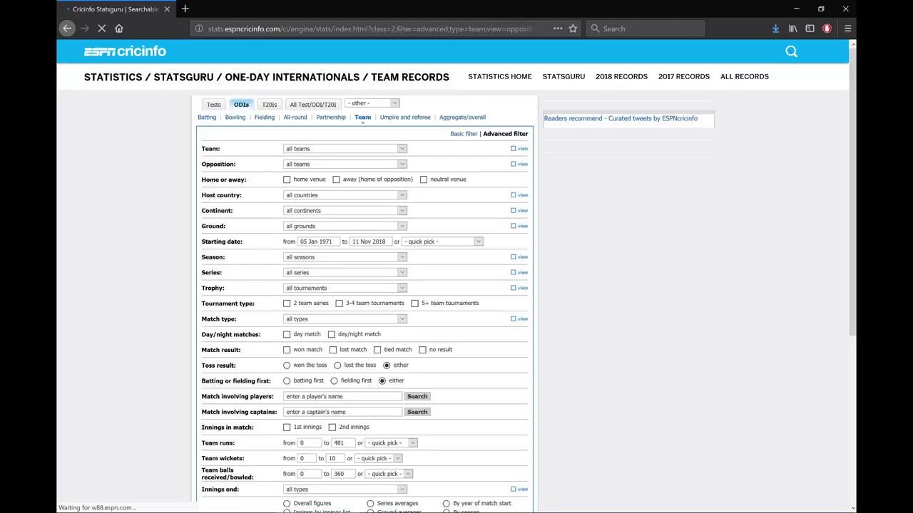
scroll(457, 276, down, 4)
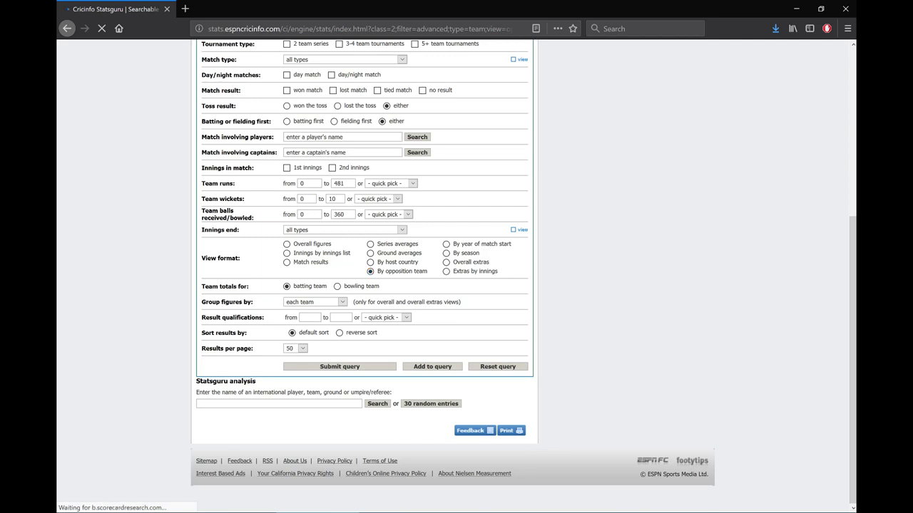
click(295, 348)
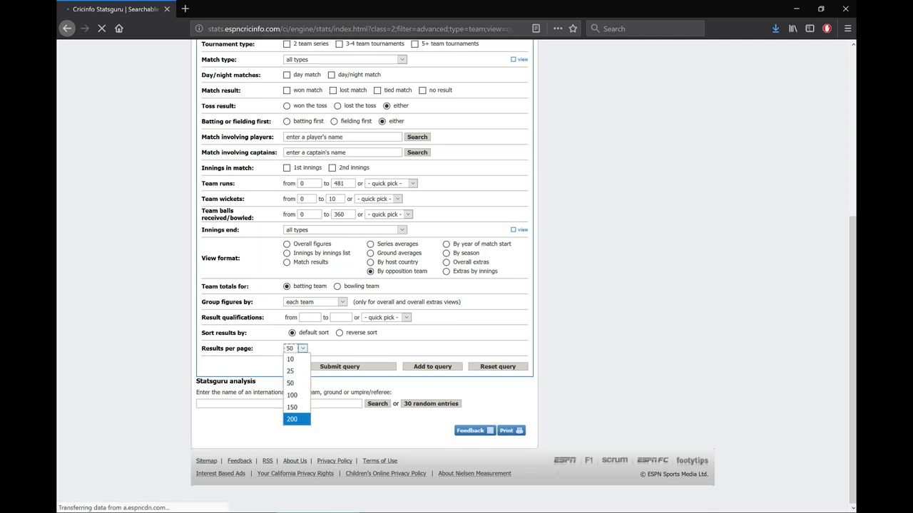
click(296, 419)
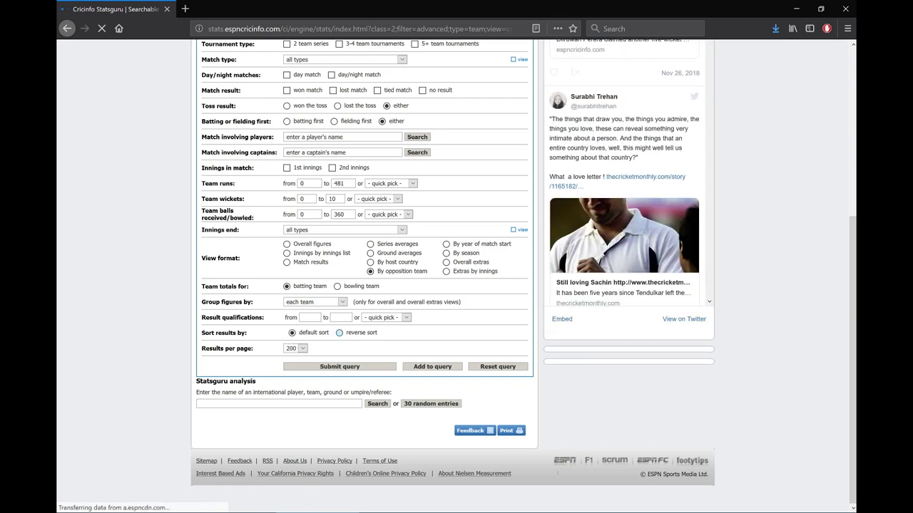
Check the grouping options, keep figures grouped by each team, and sort the results by team name
key(shift+Tab)
click(315, 302)
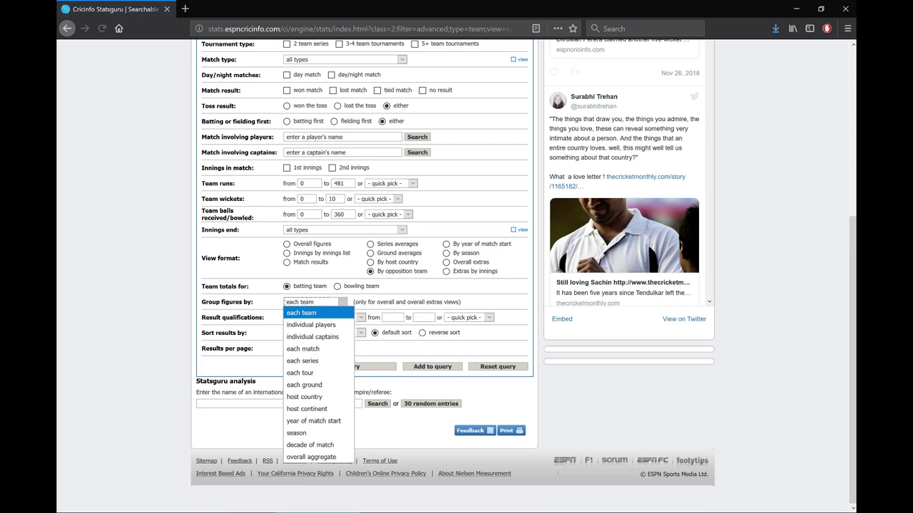
key(Escape)
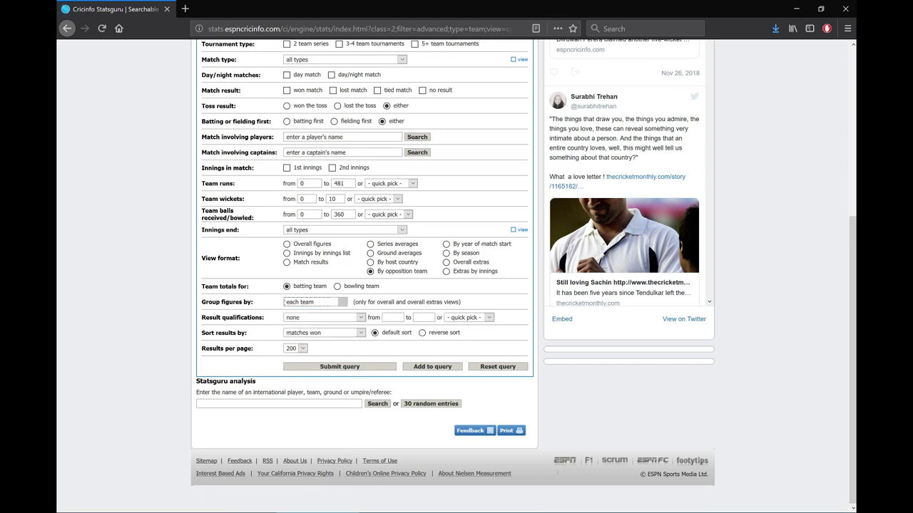
click(324, 333)
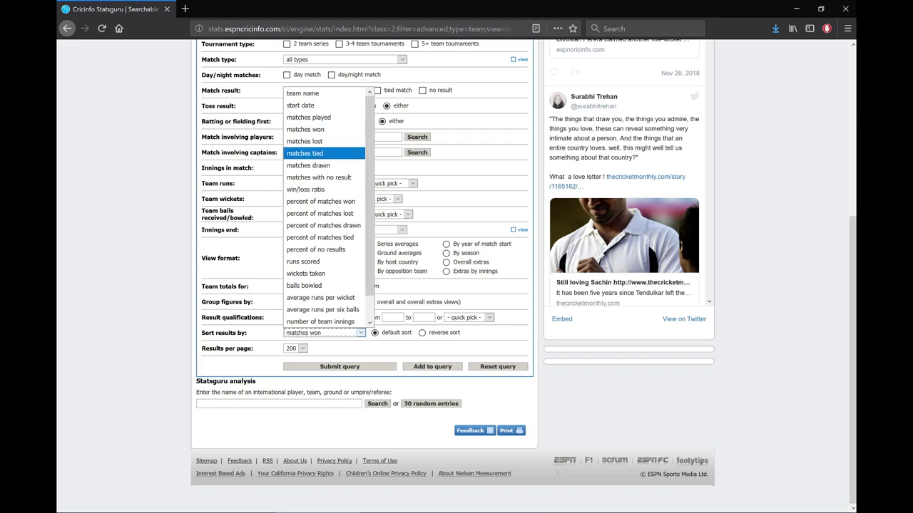
click(302, 94)
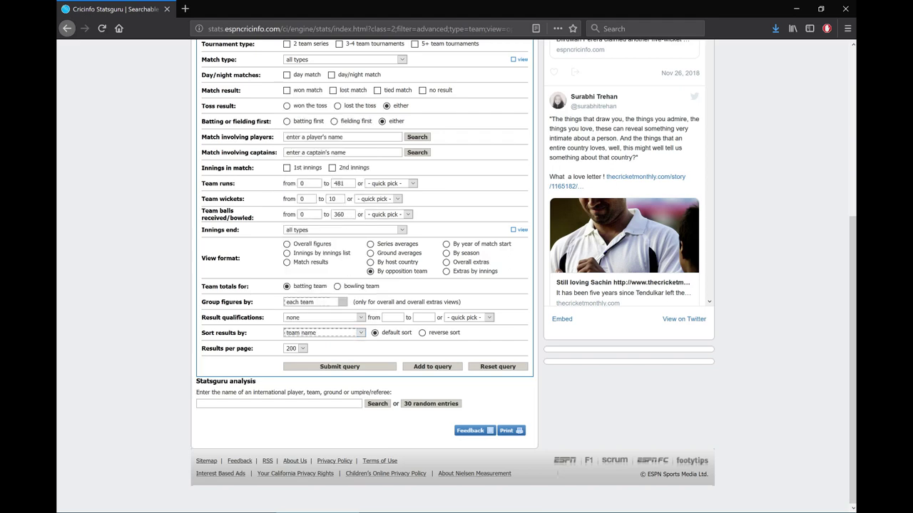
Review the match type options and restrict the query to the World Cup trophy
scroll(452, 277, up, 4)
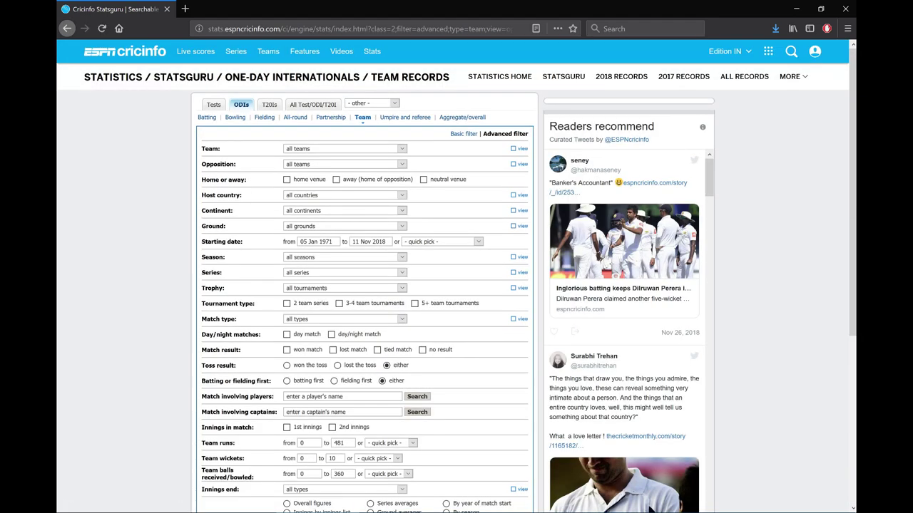
scroll(457, 286, down, 3)
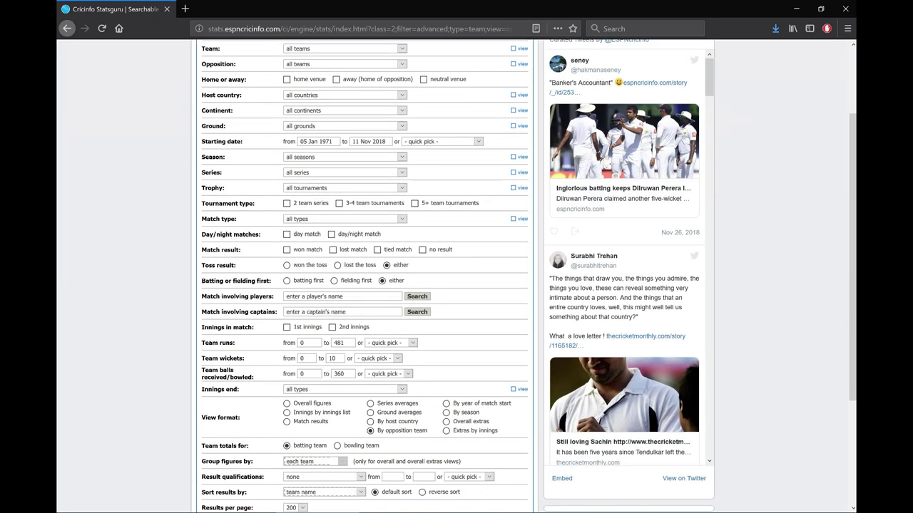
scroll(457, 285, down, 1)
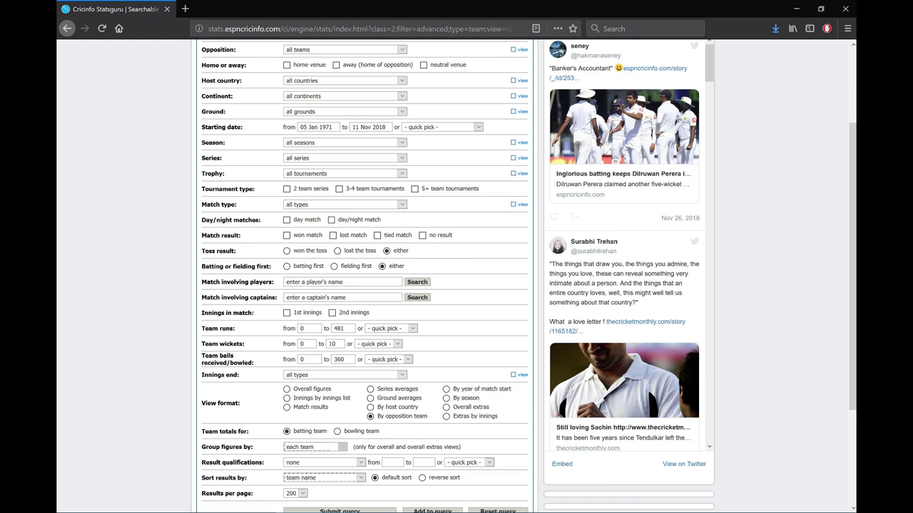
click(345, 204)
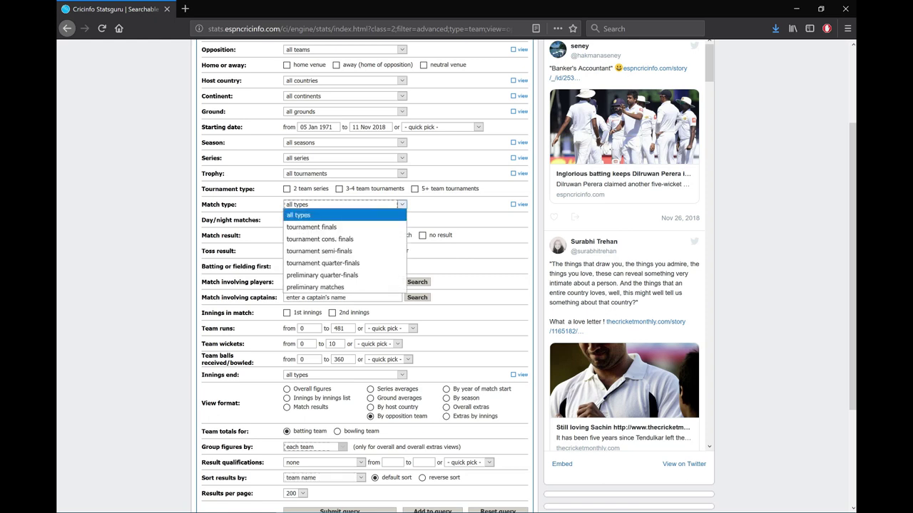
click(345, 204)
scroll(456, 286, up, 1)
click(345, 205)
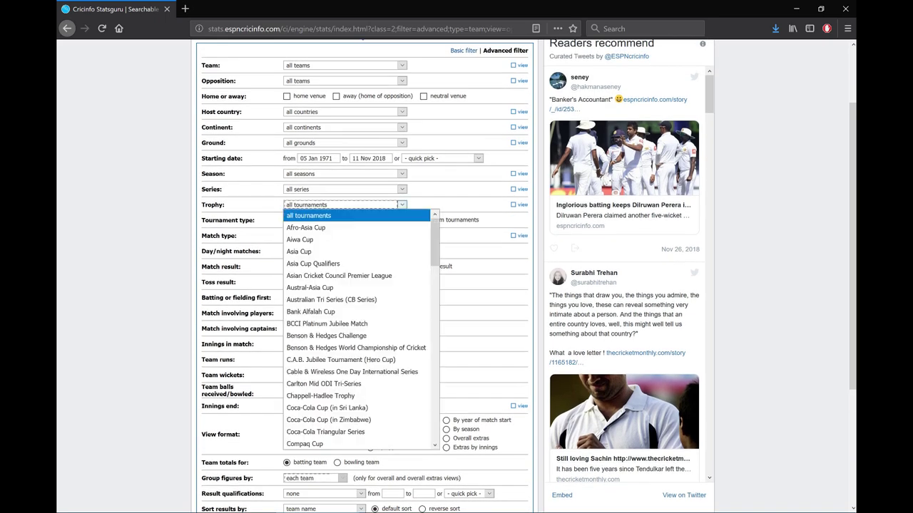
scroll(357, 328, down, 10)
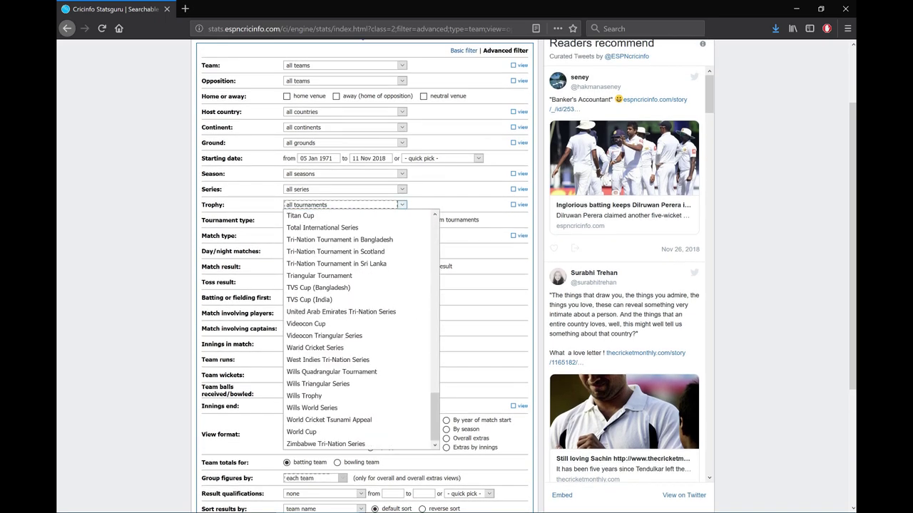
key(Escape)
key(w)
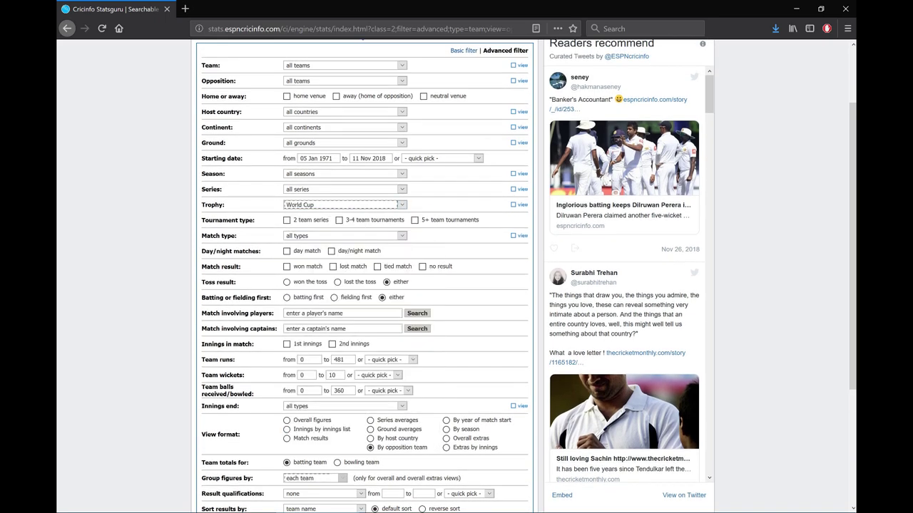
Submit the World Cup query and look through the table of team records by opposition
scroll(456, 285, up, 3)
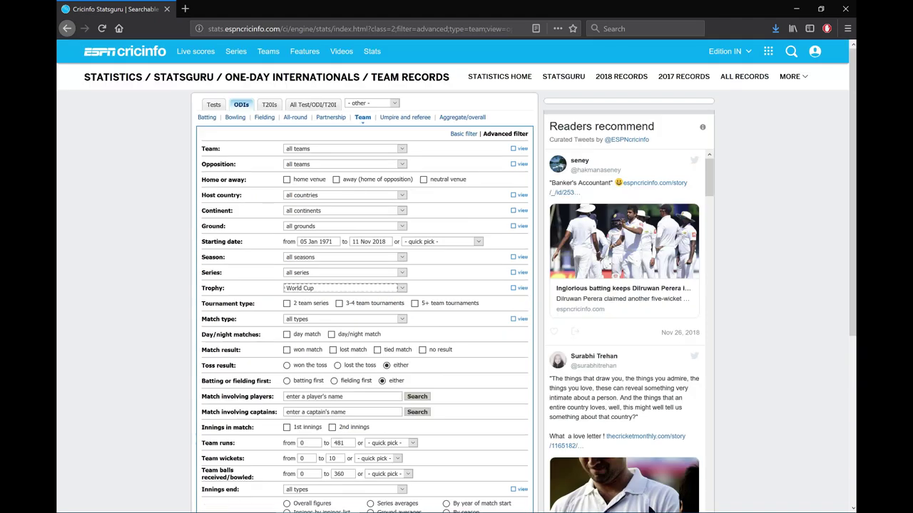
scroll(457, 286, down, 5)
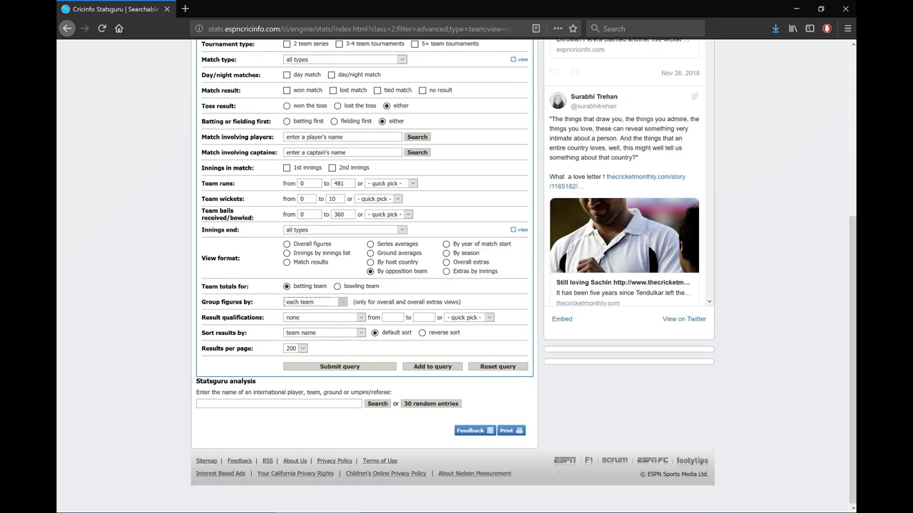
click(340, 366)
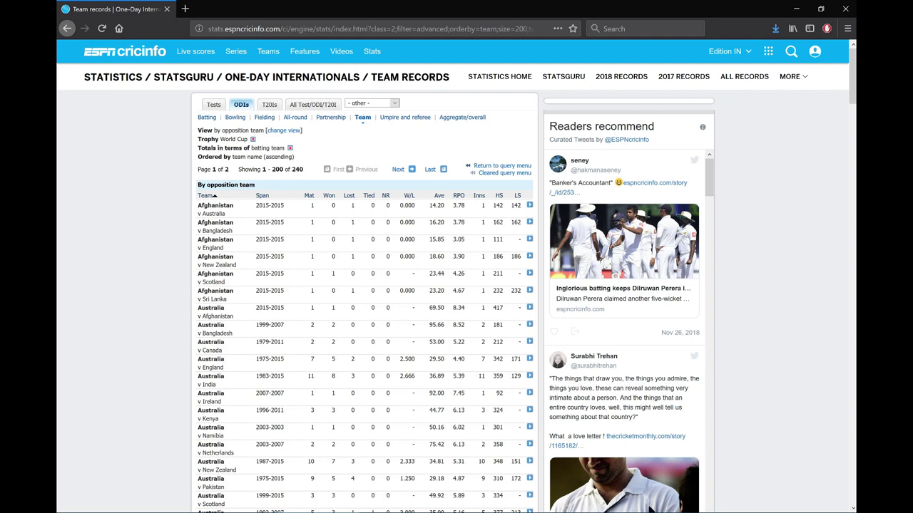
scroll(456, 276, down, 20)
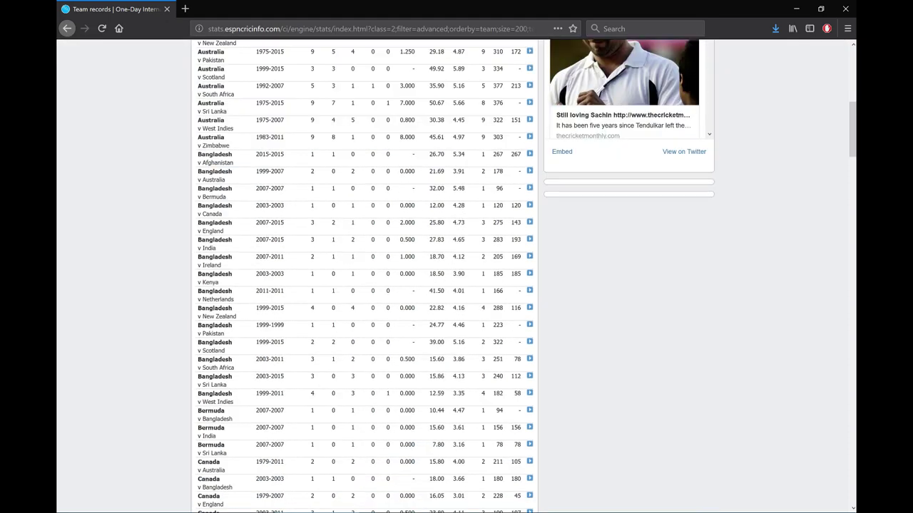
scroll(457, 276, down, 10)
scroll(456, 276, up, 20)
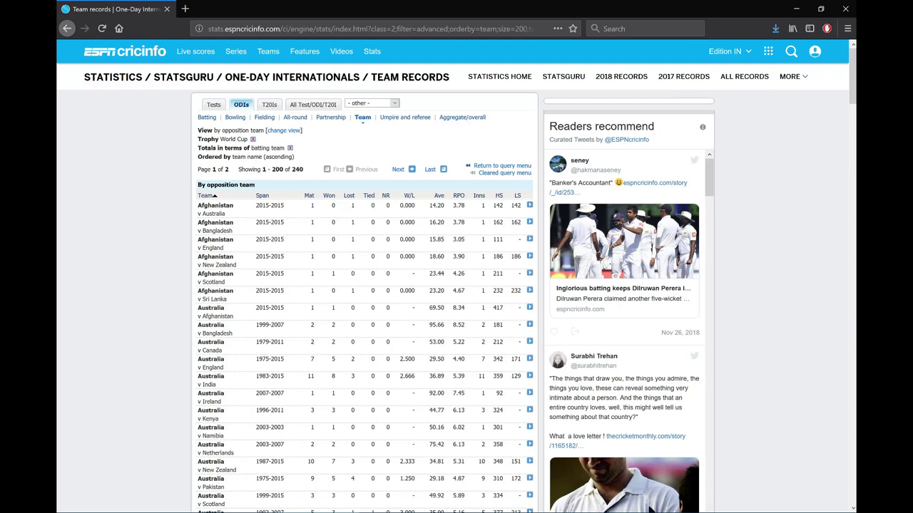
Copy the World Cup by-opposition table on the first results page, from the heading row through Sri Lanka v South Africa
drag(198, 196, 378, 273)
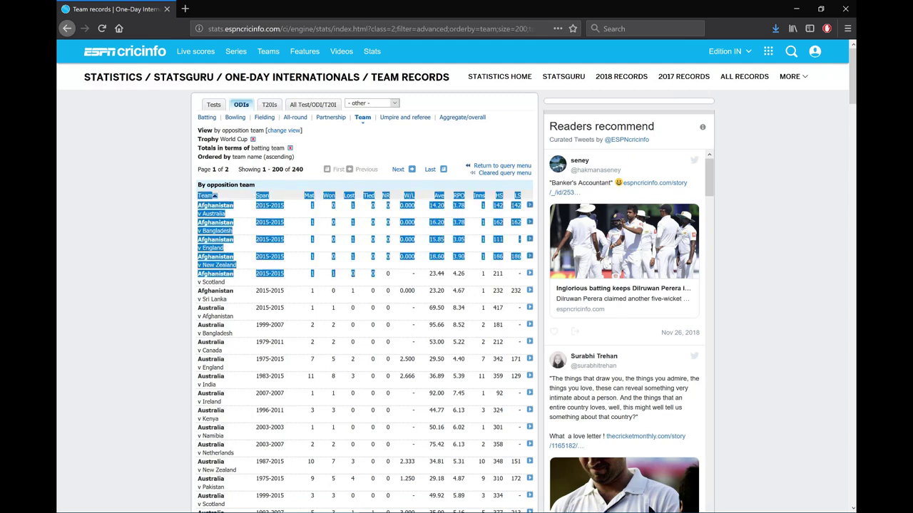
scroll(378, 285, down, 20)
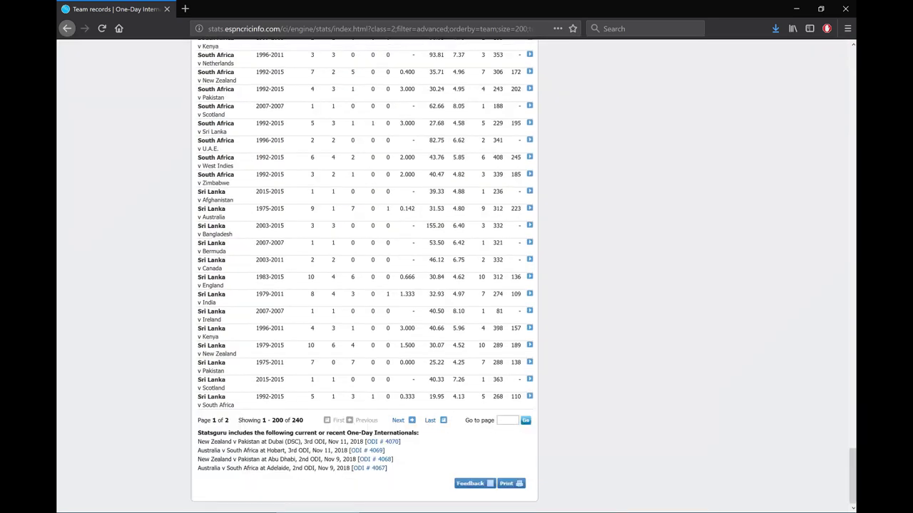
shift+click(531, 403)
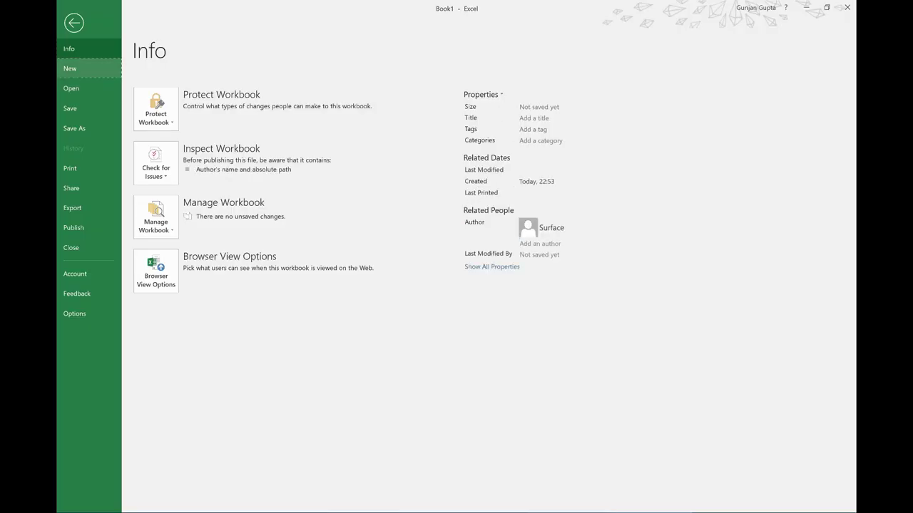
Create a new blank workbook and paste the copied World Cup by-opposition records starting at cell A1
click(69, 69)
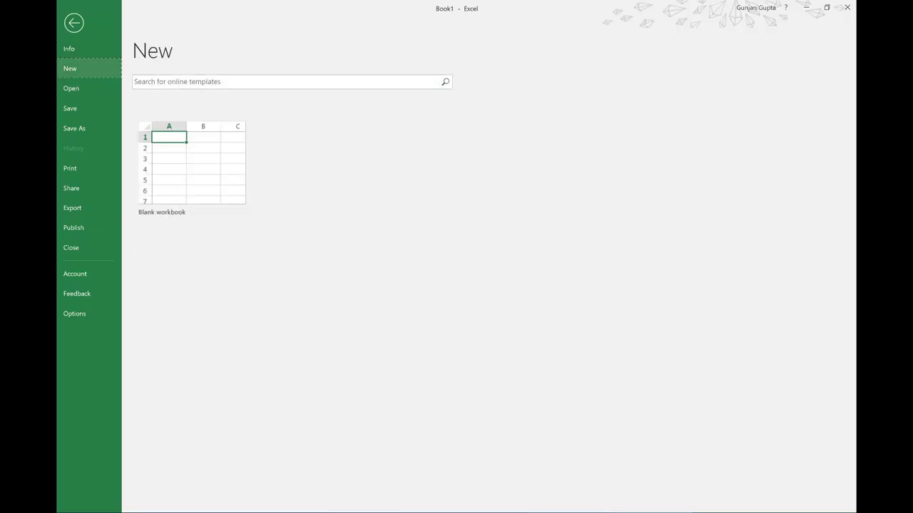
click(191, 169)
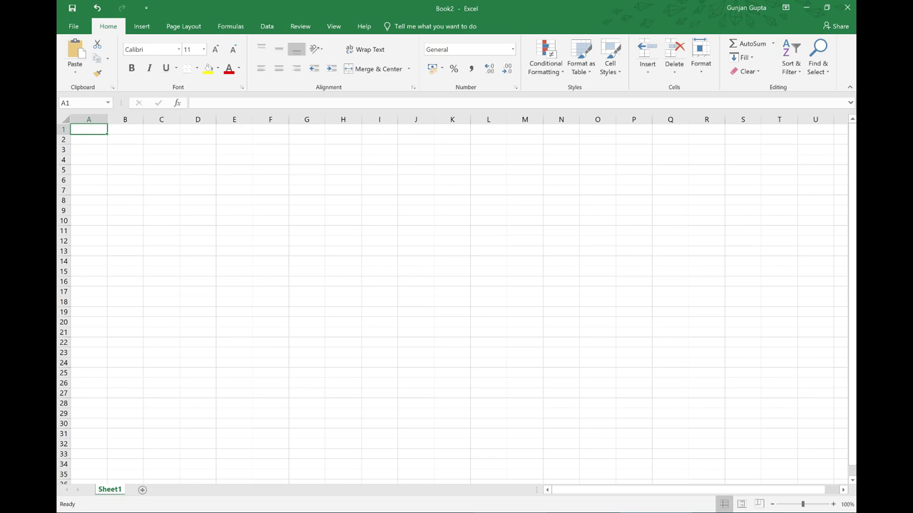
key(ctrl+v)
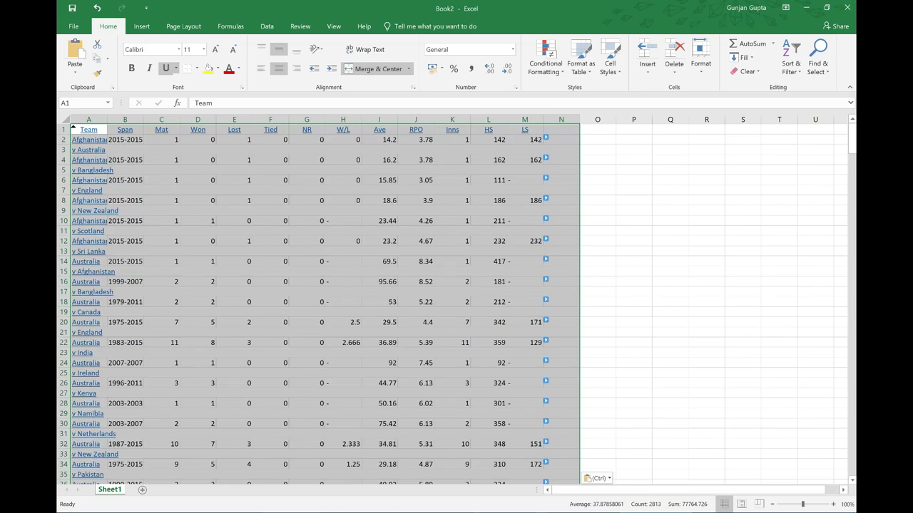
Switch to the browser, go to the second results page, and copy all rows from Sri Lanka v West Indies through Zimbabwe v West Indies
key(alt+Tab)
click(456, 421)
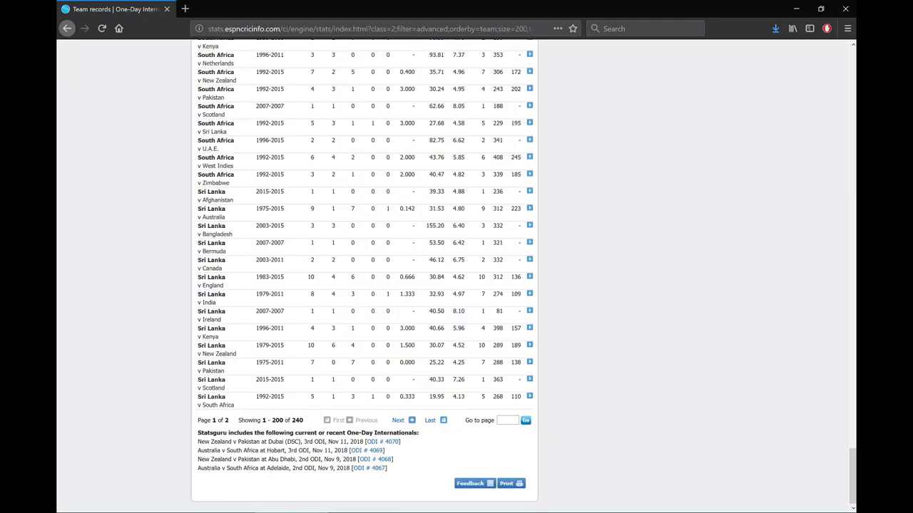
click(398, 420)
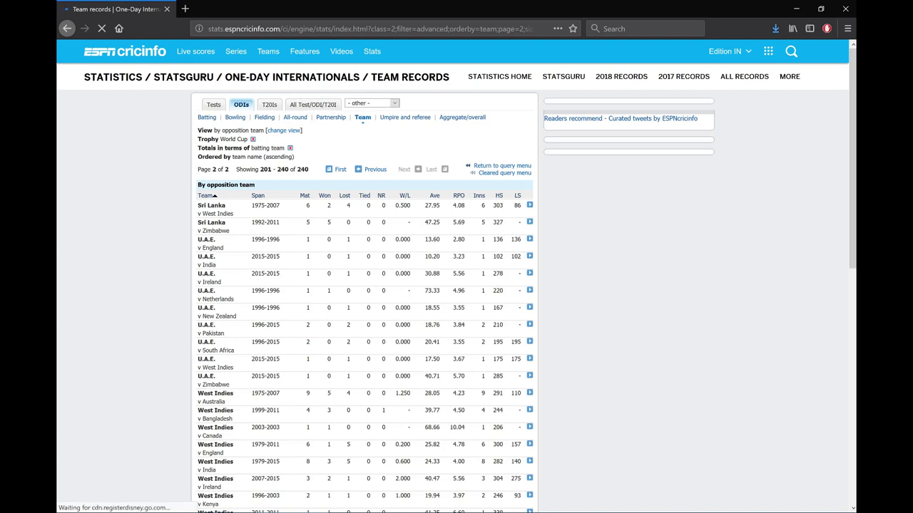
drag(198, 204, 530, 403)
scroll(467, 256, down, 7)
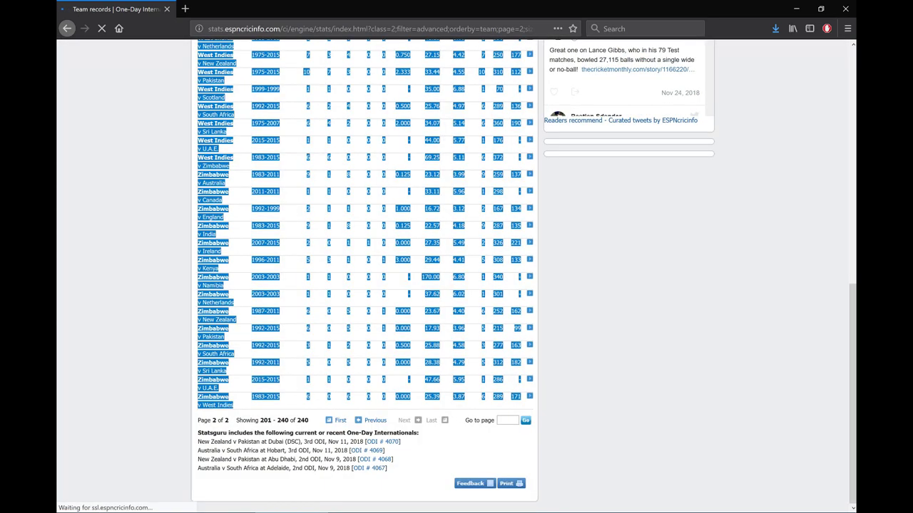
Switch back to the new Excel workbook and paste the second-page records directly below the last pasted row, starting at cell A402
mouse_move(619, 512)
click(676, 476)
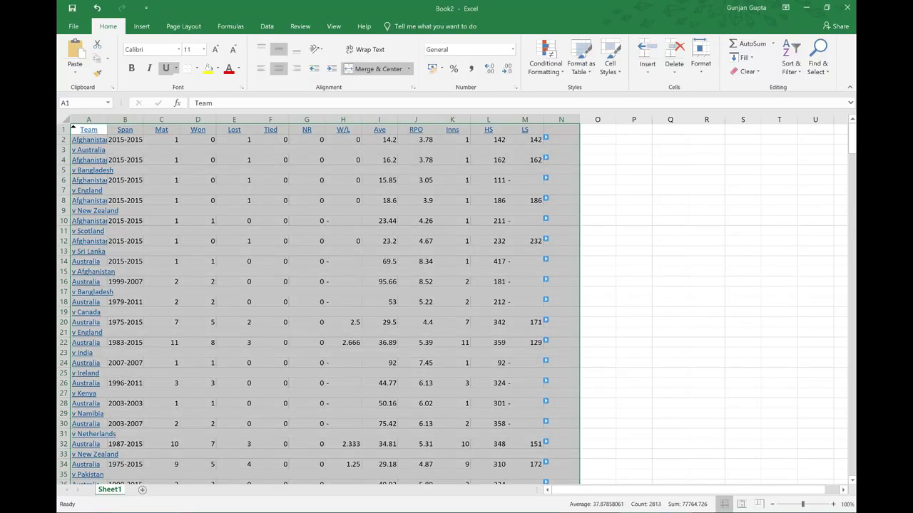
scroll(320, 304, down, 1)
scroll(314, 300, down, 20)
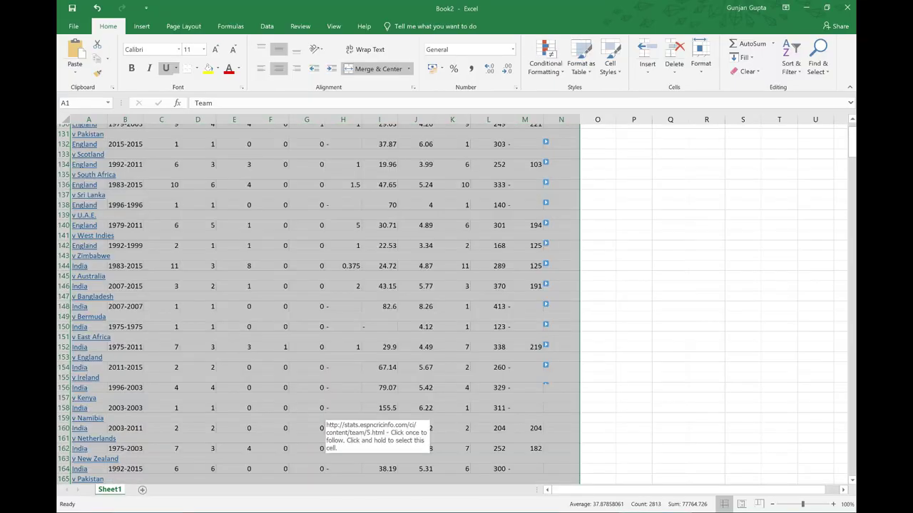
scroll(314, 299, up, 20)
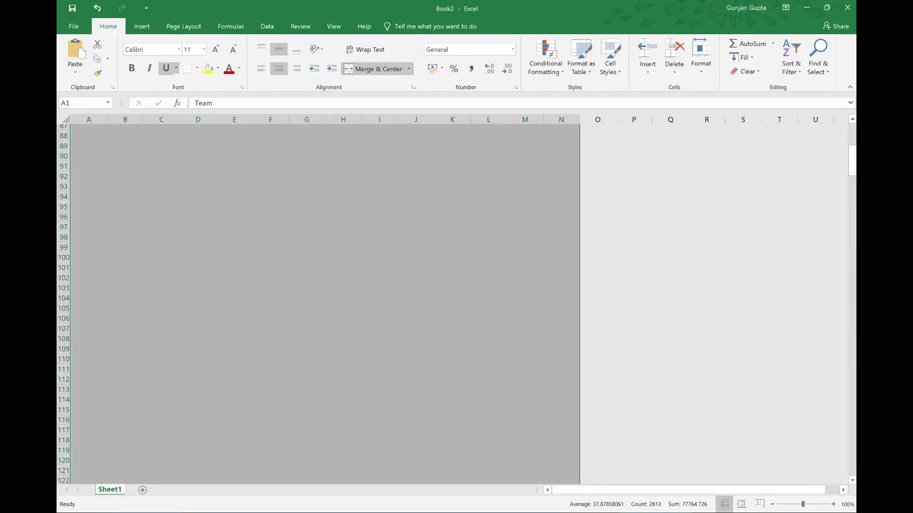
scroll(314, 299, down, 20)
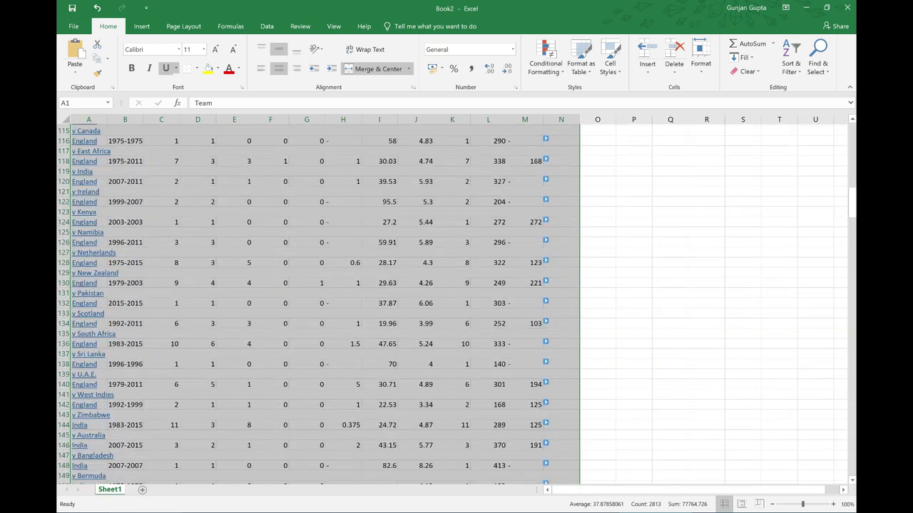
scroll(314, 299, down, 20)
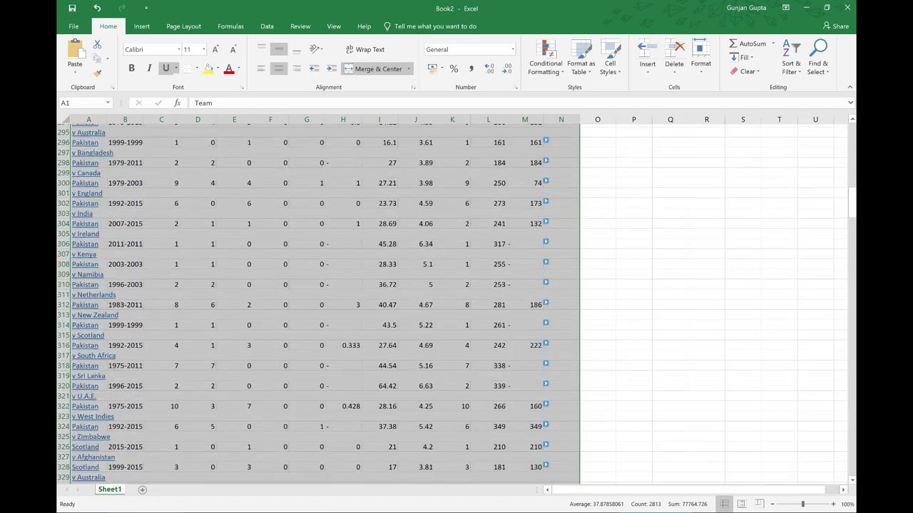
drag(851, 414, 851, 461)
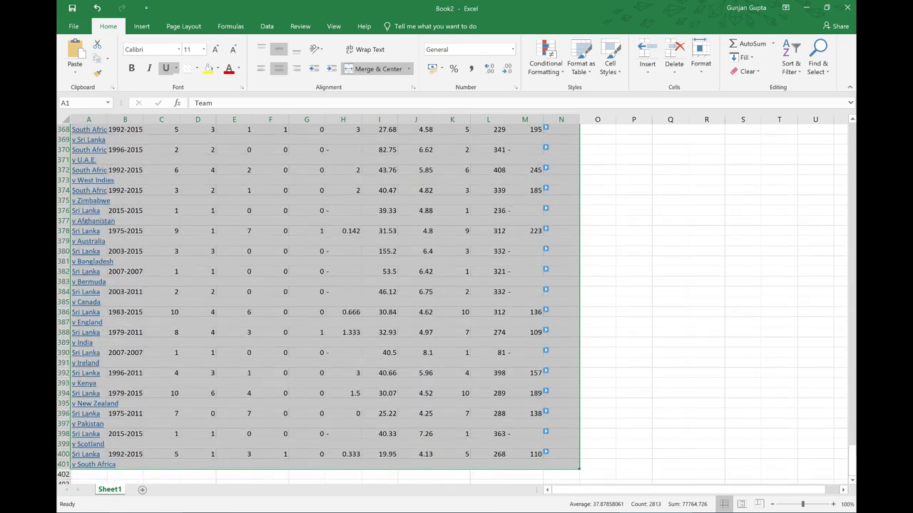
click(88, 474)
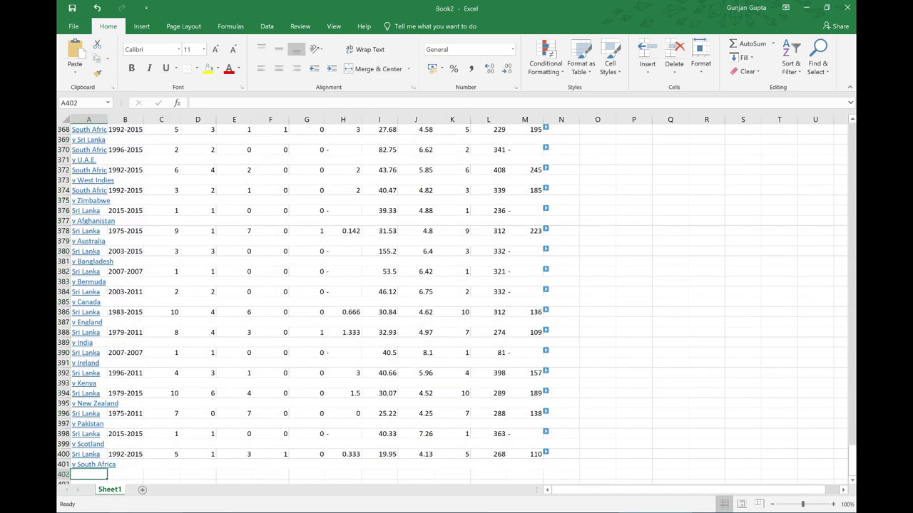
key(ctrl+v)
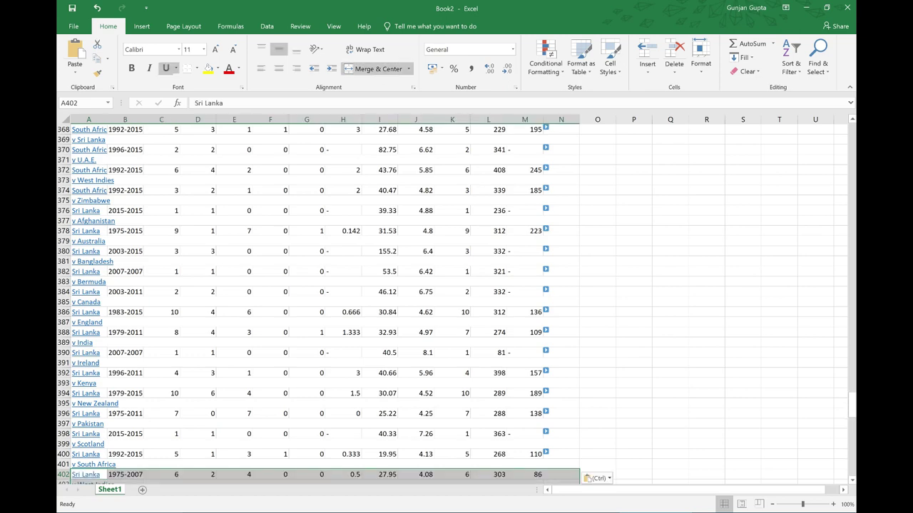
scroll(453, 304, down, 8)
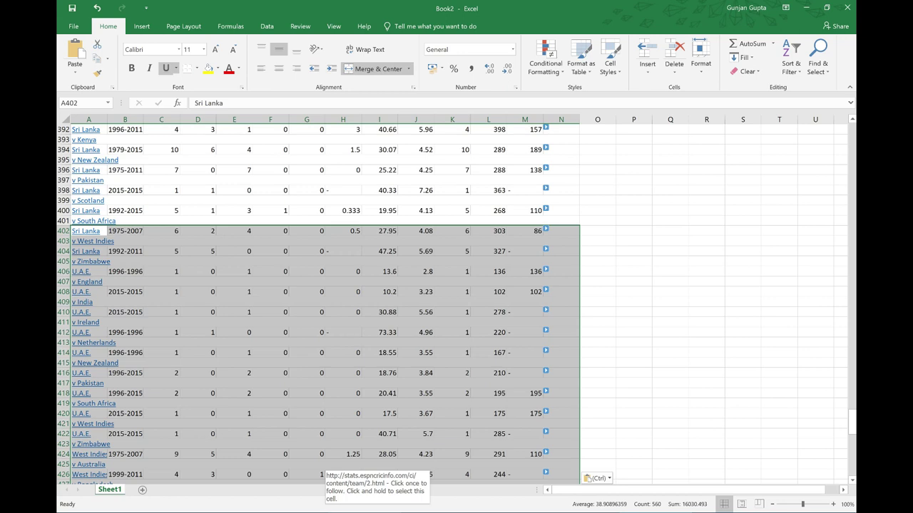
Switch to the Statsguru results in the browser and return to the query menu
key(alt+Tab)
key(Home)
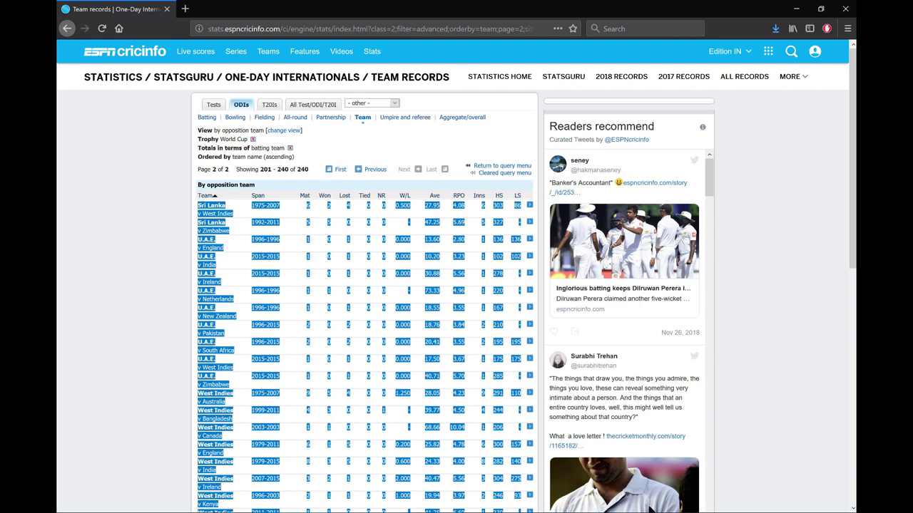
click(502, 165)
Switch to File Explorer and open the TeamPerformances workbook from the Data folder inside GitCode
key(alt+Tab)
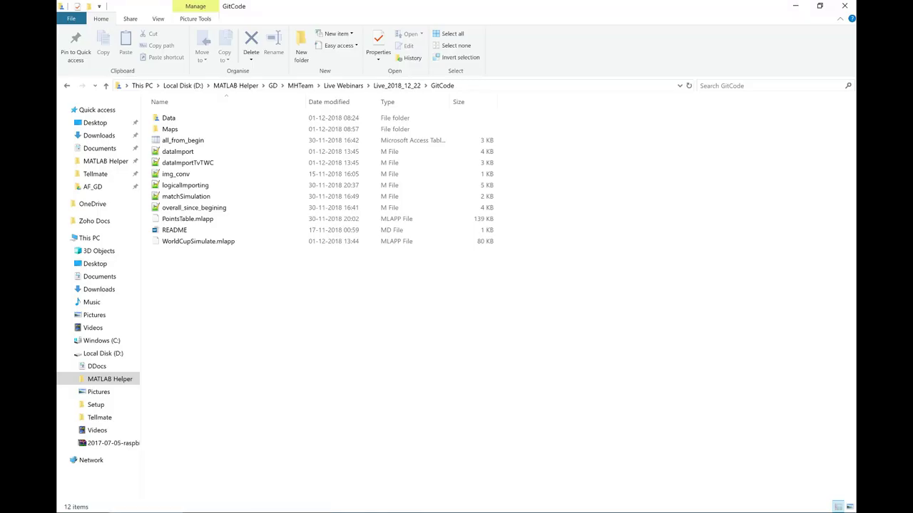
double_click(168, 118)
key(Down)
key(Down)
key(Down)
key(Down)
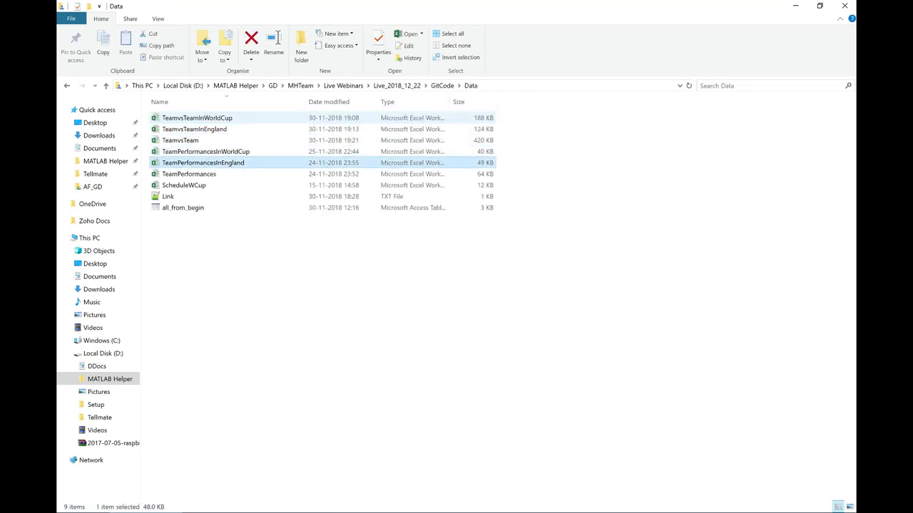
click(207, 174)
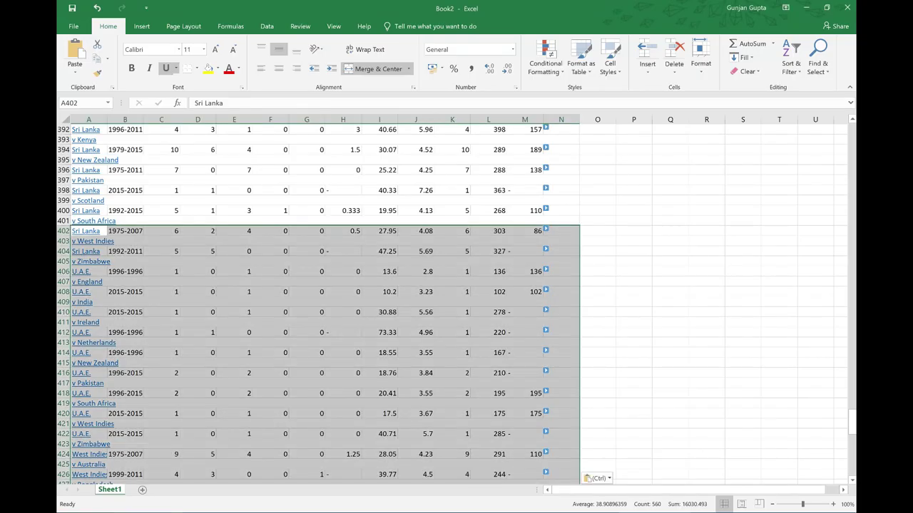
key(Escape)
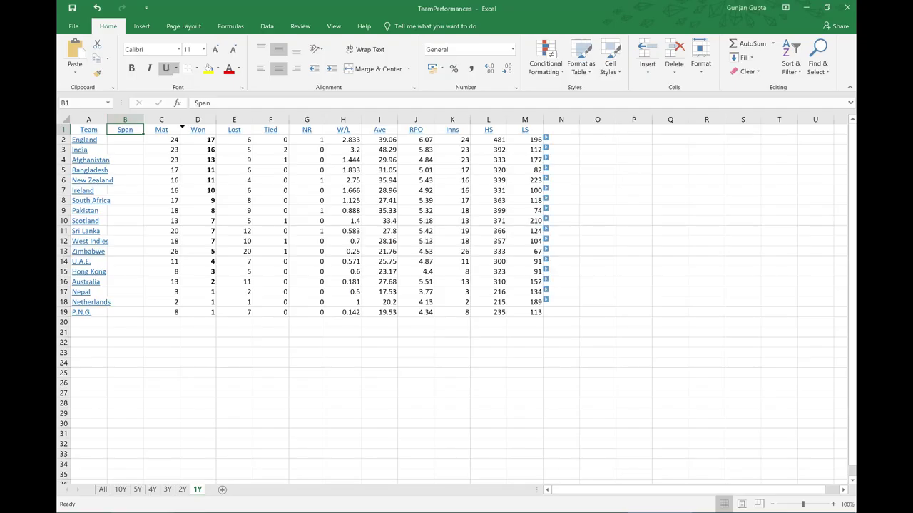
Review the team records by period in TeamPerformances, going from the All sheet through 10Y and 5Y to 3Y
click(103, 489)
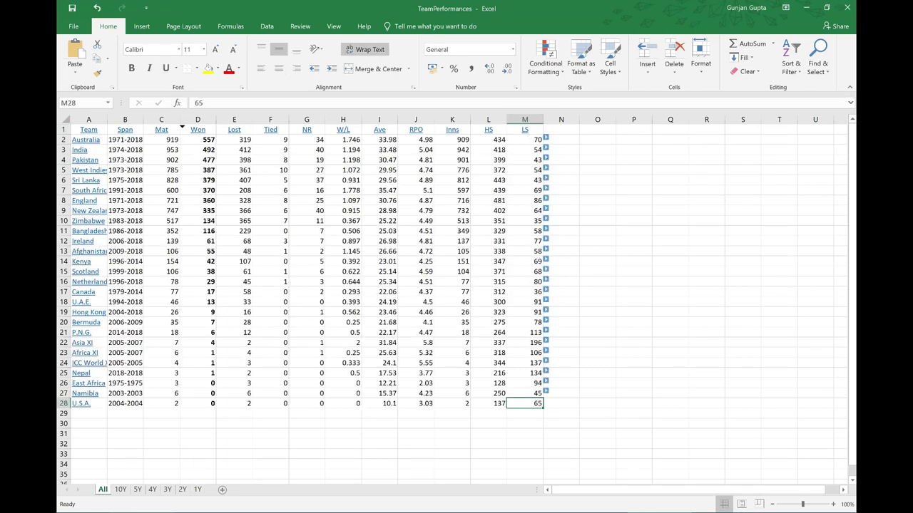
key(ctrl+Page_Down)
key(ctrl+Page_Down)
key(ctrl+Page_Down)
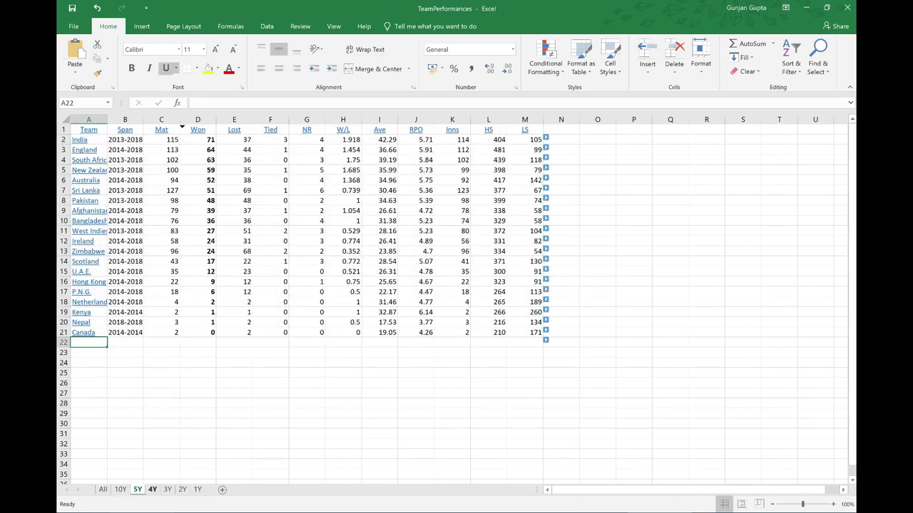
key(ctrl+Page_Down)
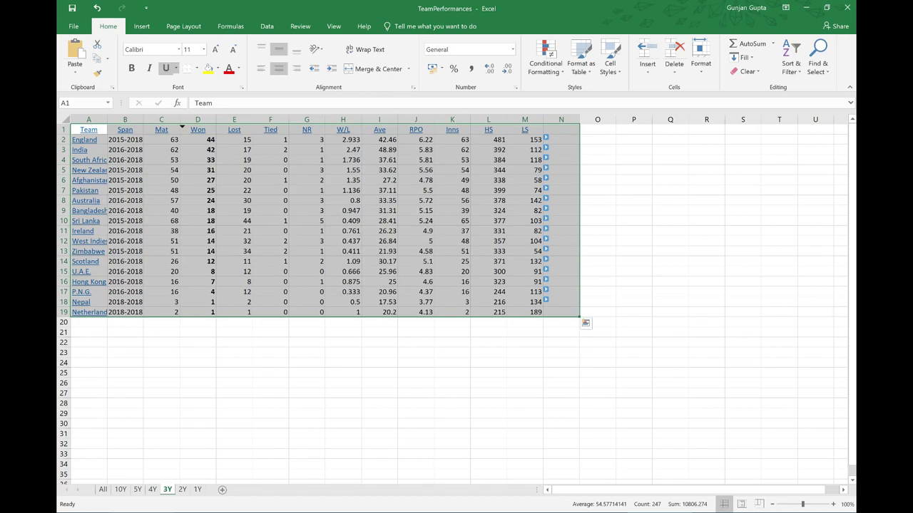
Open the TeamPerformancesInEngland workbook from the Data folder
key(alt+Tab)
click(203, 163)
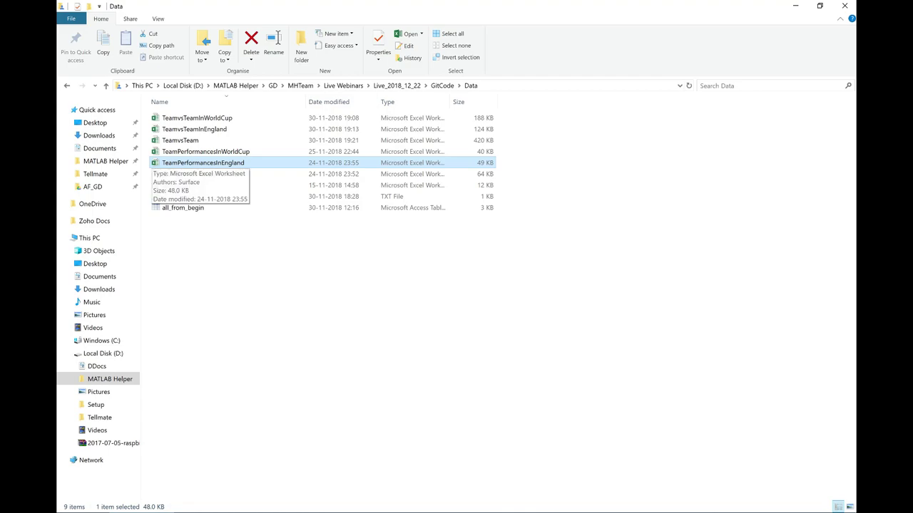
key(alt+Tab)
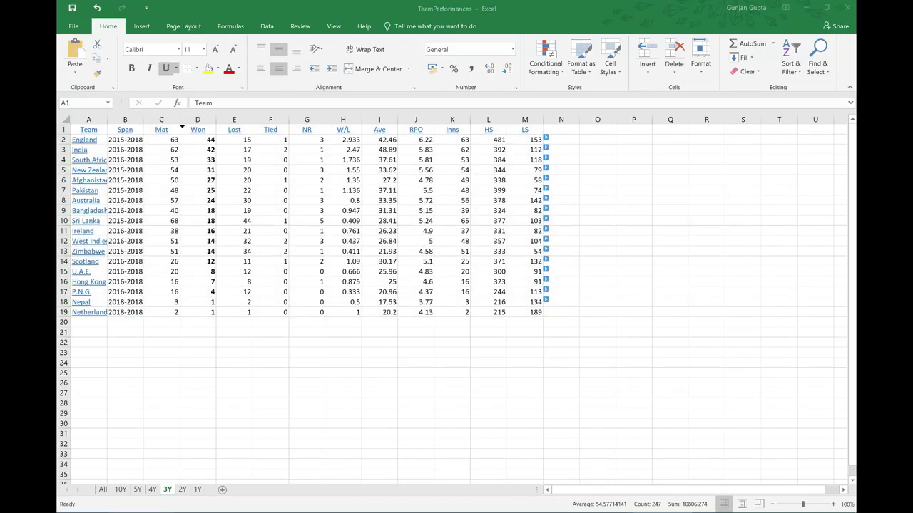
Review every period sheet of the England records, from All through 1Y
click(102, 489)
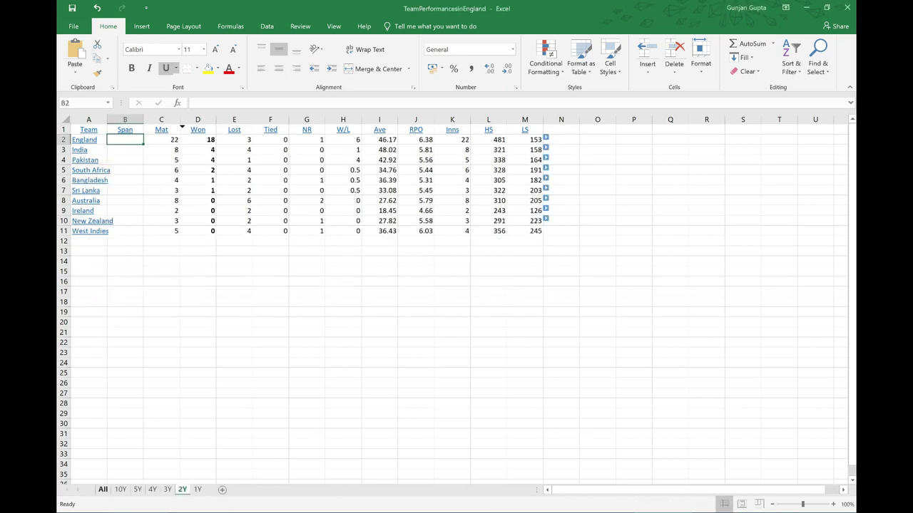
key(ctrl+a)
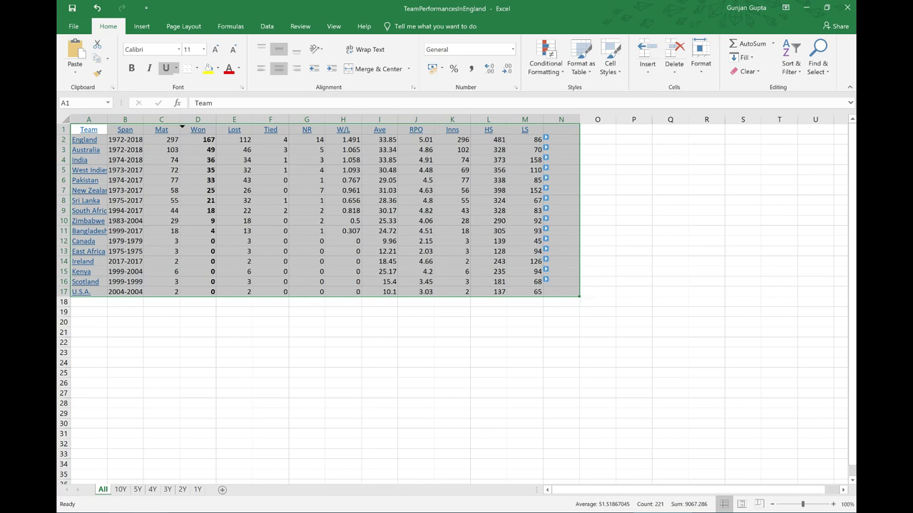
key(ctrl+Page_Down)
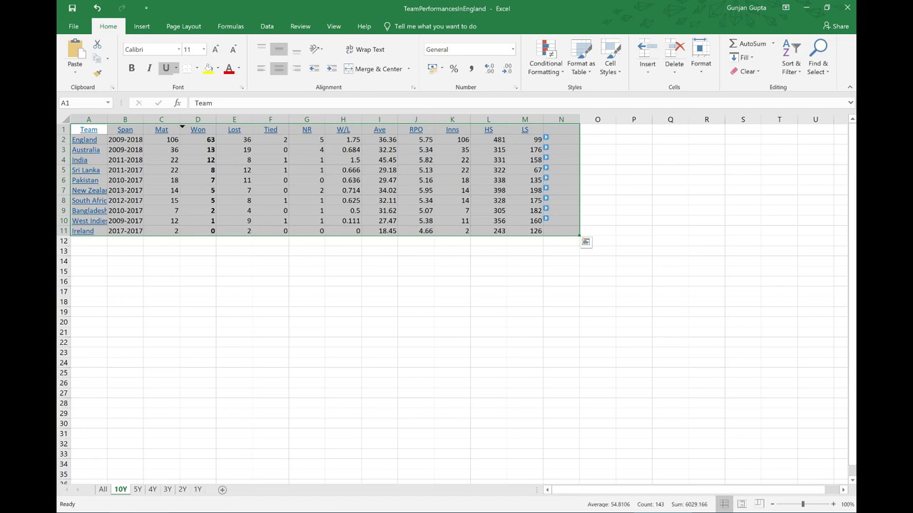
key(ctrl+Page_Down)
key(ctrl+Page_Down)
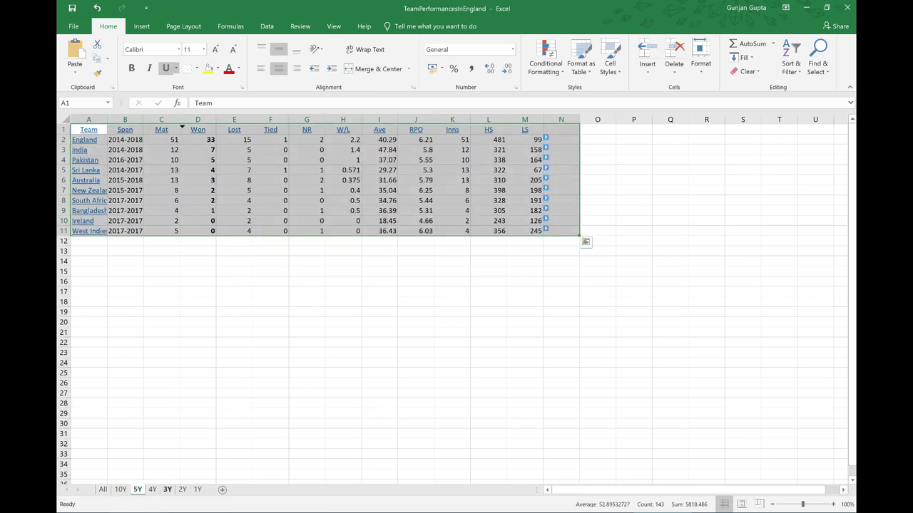
key(ctrl+Page_Down)
key(ctrl+Page_Down)
key(ctrl+Page_Down)
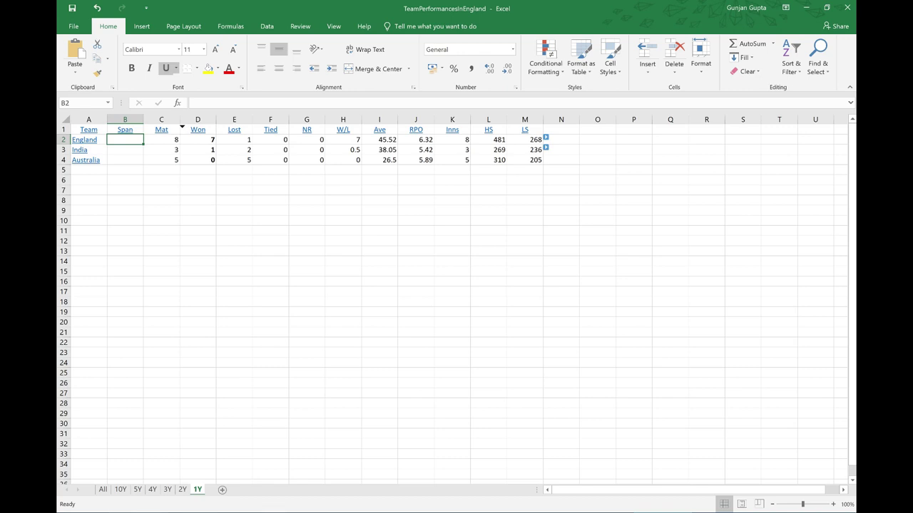
Return to the Data folder in File Explorer and open the TeamPerformancesInWorldCup workbook
key(alt+Tab)
key(alt+Tab)
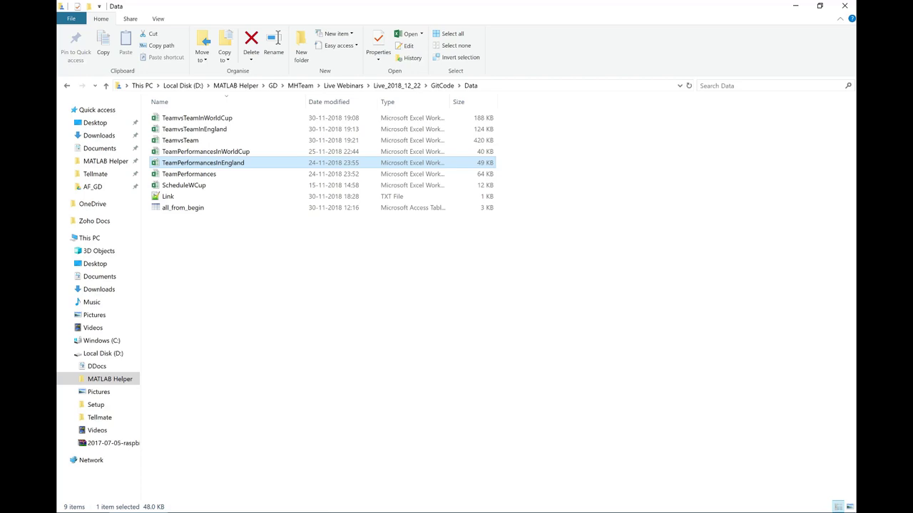
click(205, 152)
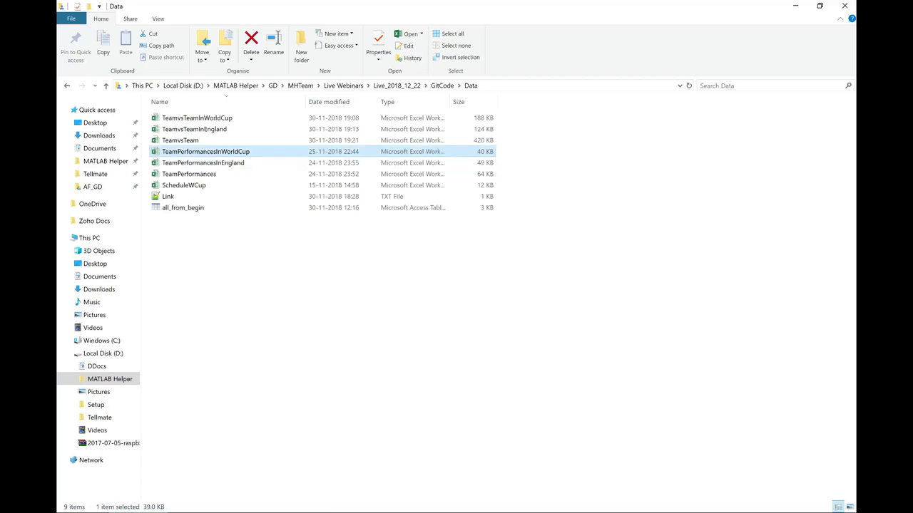
key(alt+Tab)
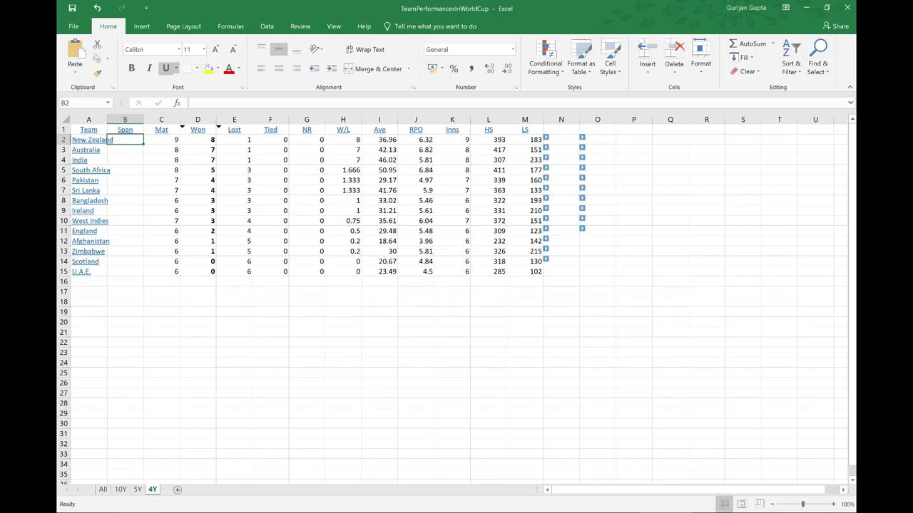
Review the World Cup team records on the All, 10Y and 4Y sheets
click(102, 489)
click(120, 490)
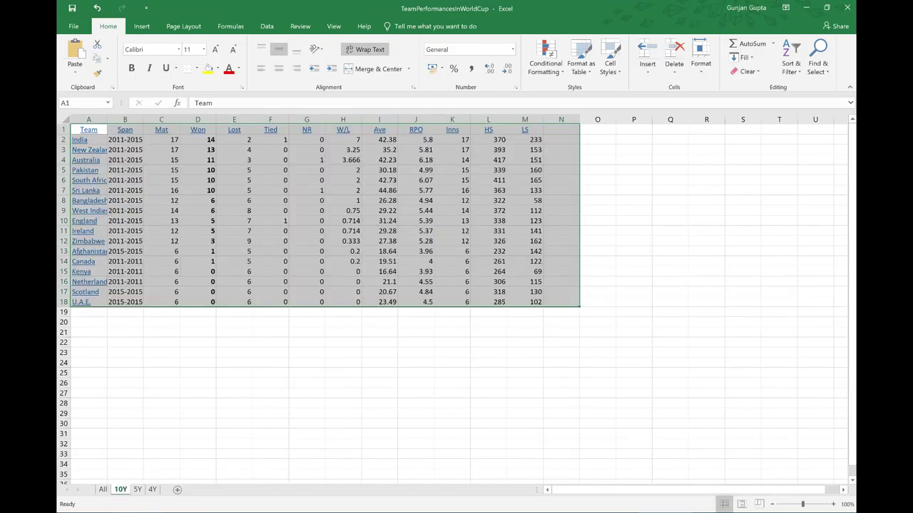
click(152, 489)
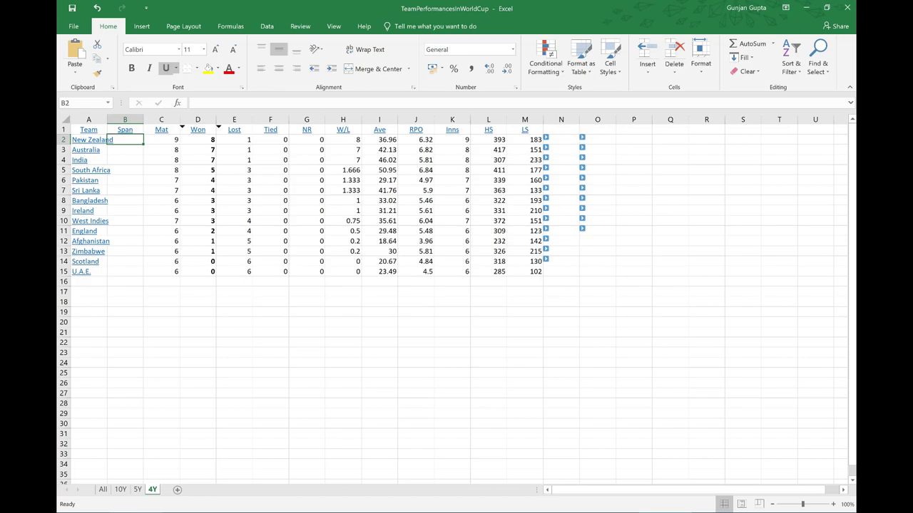
Open the TeamvsTeam workbook from the Data folder and review the head-to-head records on its All and 10Y sheets
key(alt+Tab)
click(179, 140)
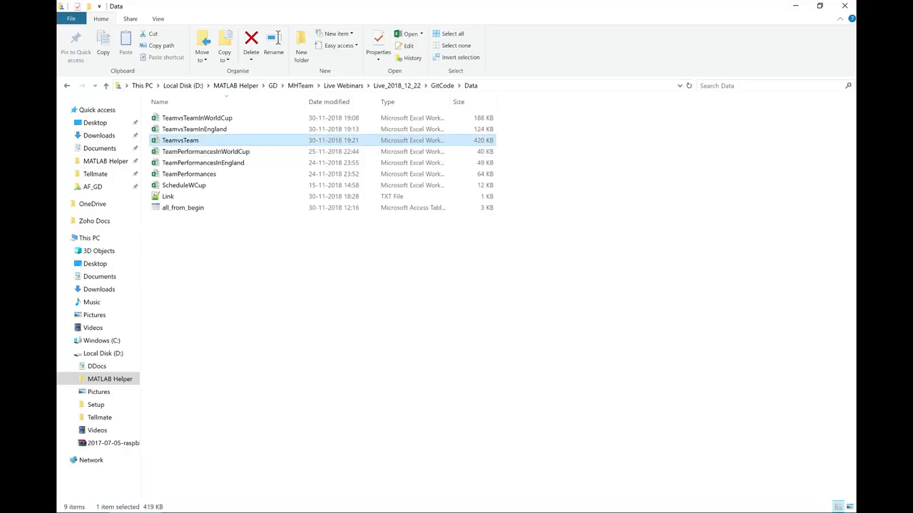
key(alt+Tab)
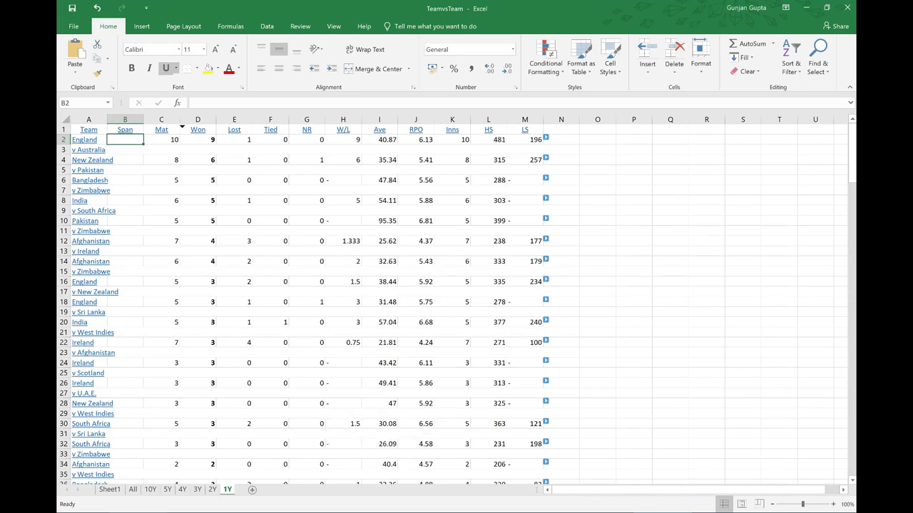
key(ctrl+End)
key(ctrl+Page_Down)
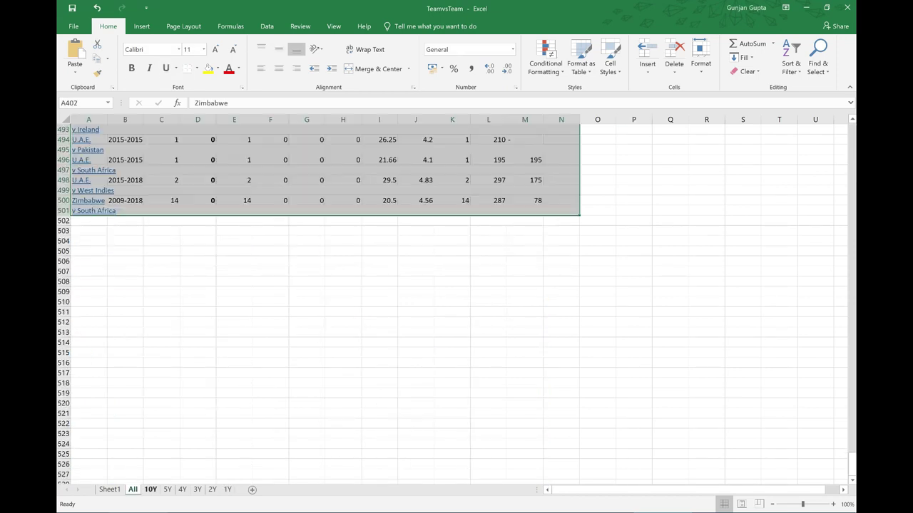
scroll(457, 303, up, 20)
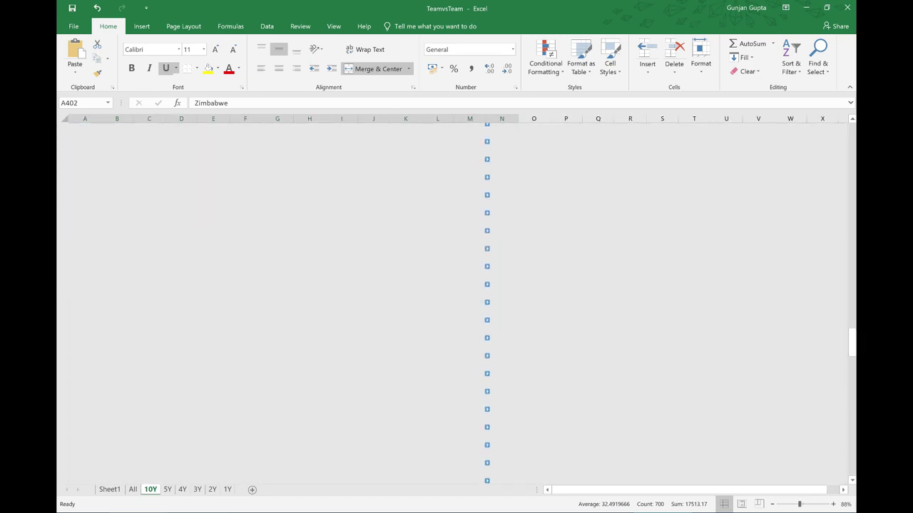
Return to the Data folder, open the TeamvsTeamInEngland workbook and look over its All sheet
key(alt+Tab)
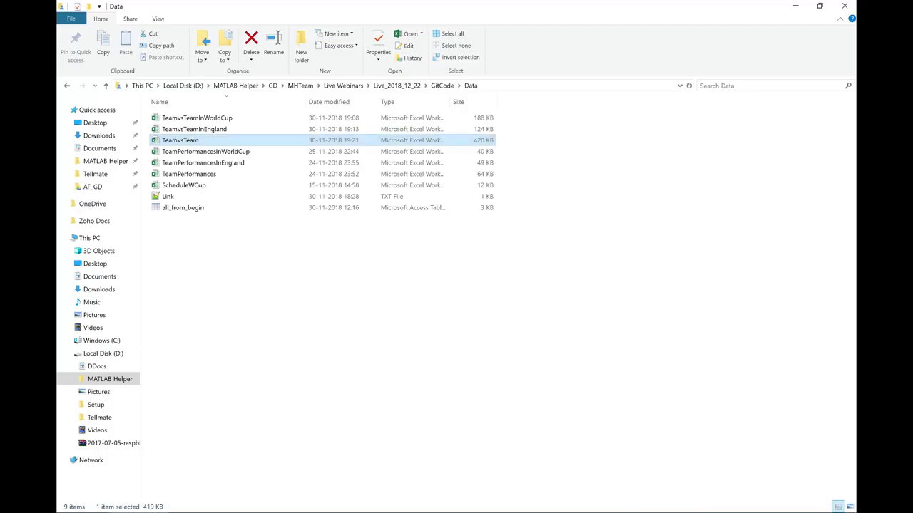
click(235, 129)
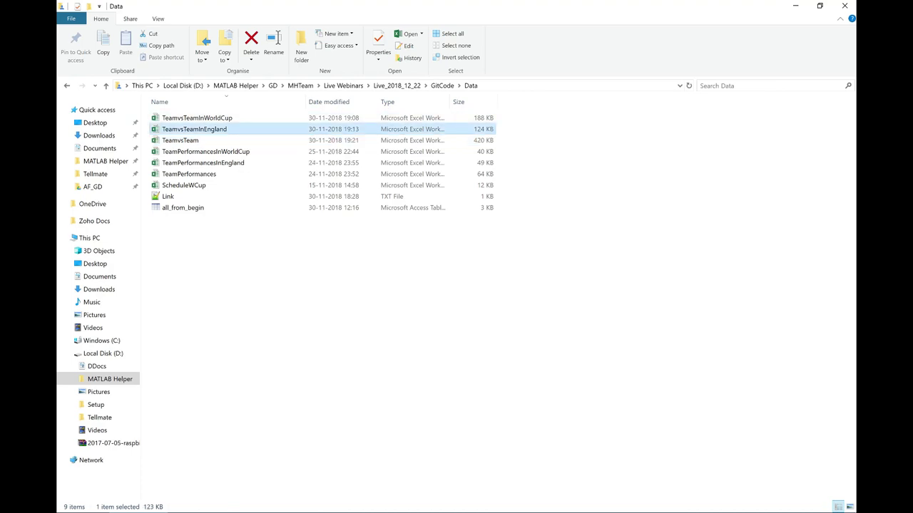
key(alt+Tab)
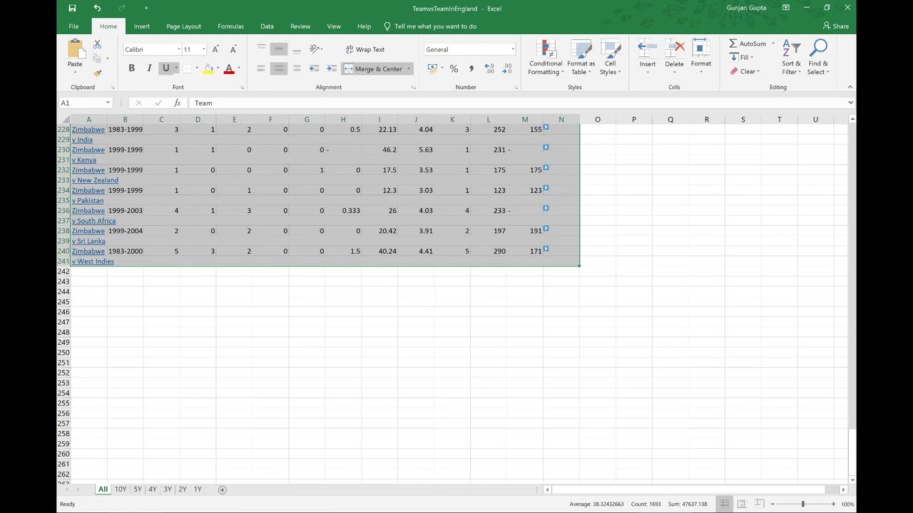
scroll(457, 302, up, 3)
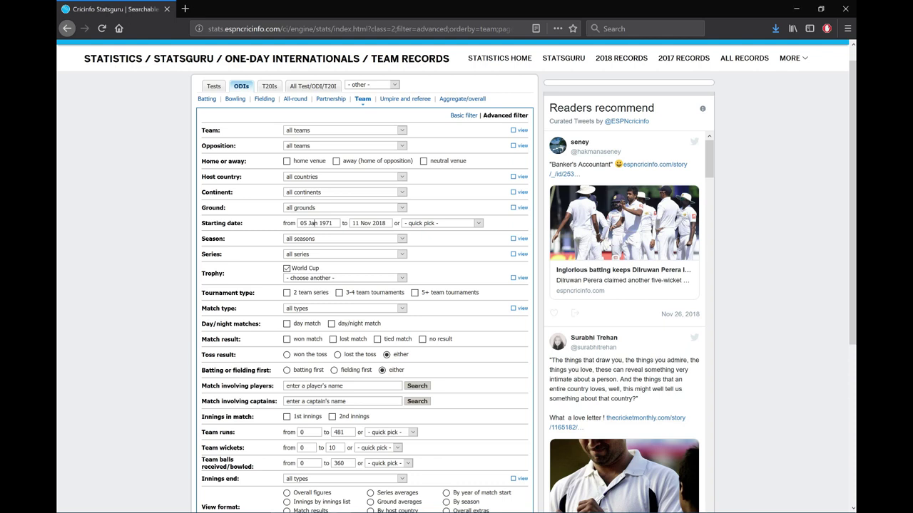
In the Statsguru team records query, clear the World Cup trophy filter and set the host country to England
click(440, 223)
key(Escape)
click(287, 268)
click(344, 278)
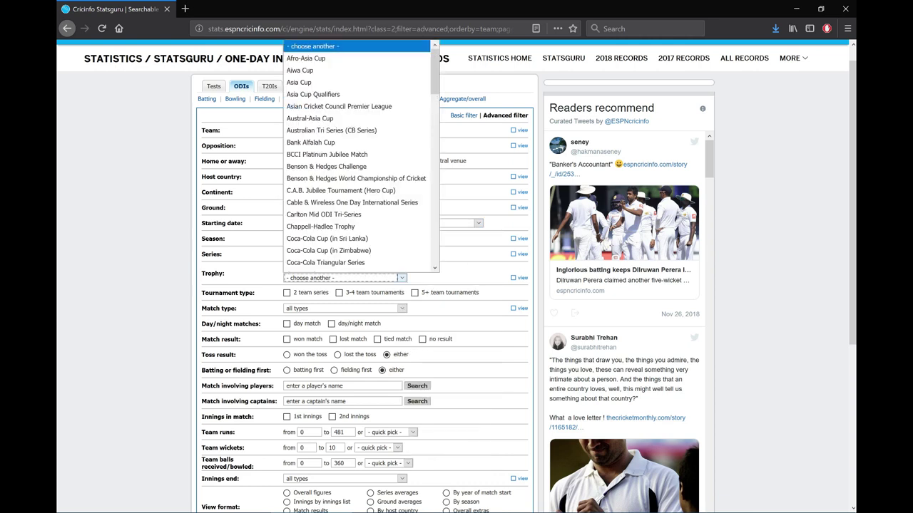
key(Escape)
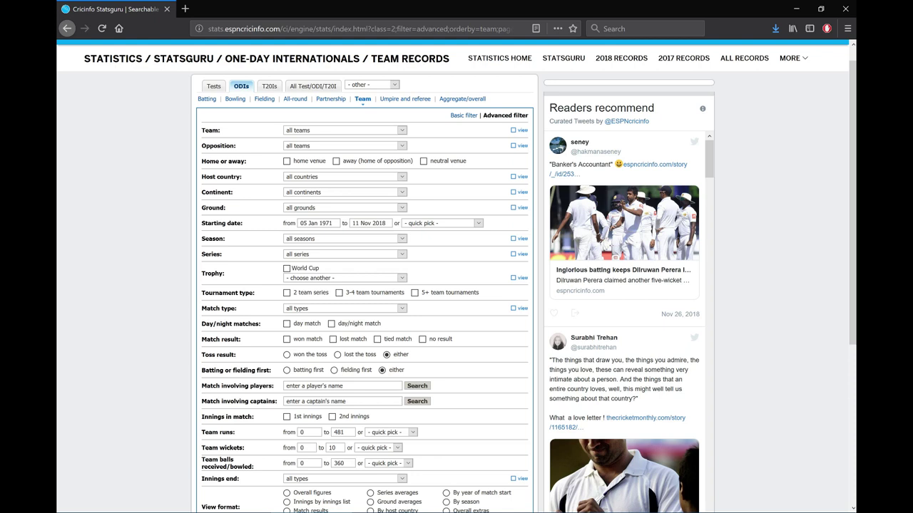
click(344, 177)
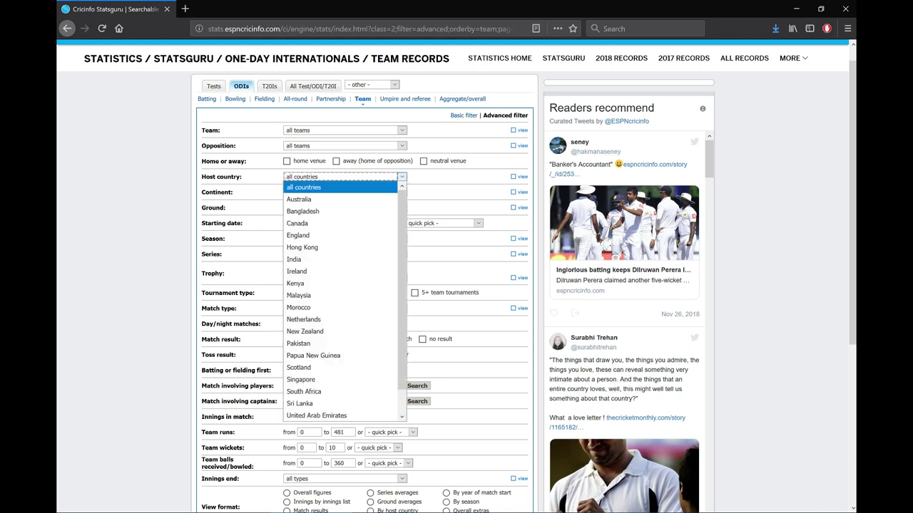
click(314, 235)
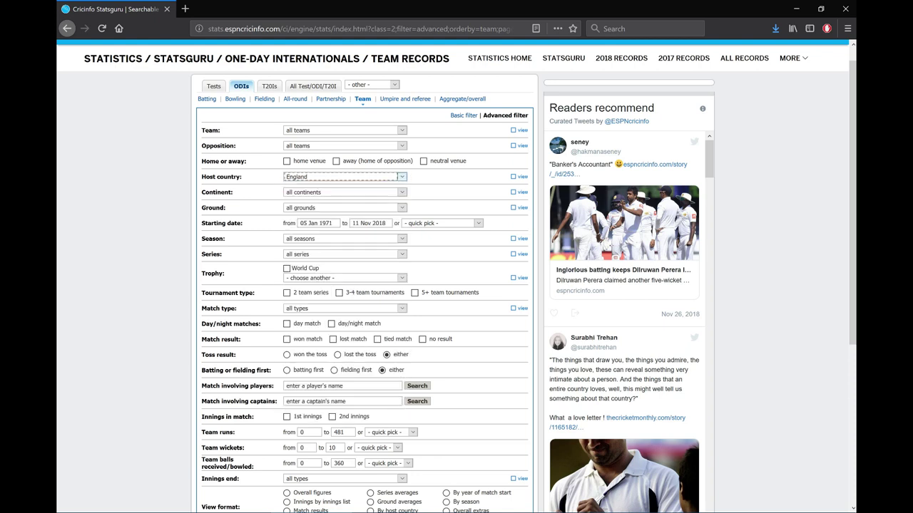
Set the team to India and the opposition to Australia, and submit the query
click(345, 130)
key(a)
key(b)
key(b)
key(e)
click(314, 285)
click(345, 146)
key(a)
key(u)
key(Return)
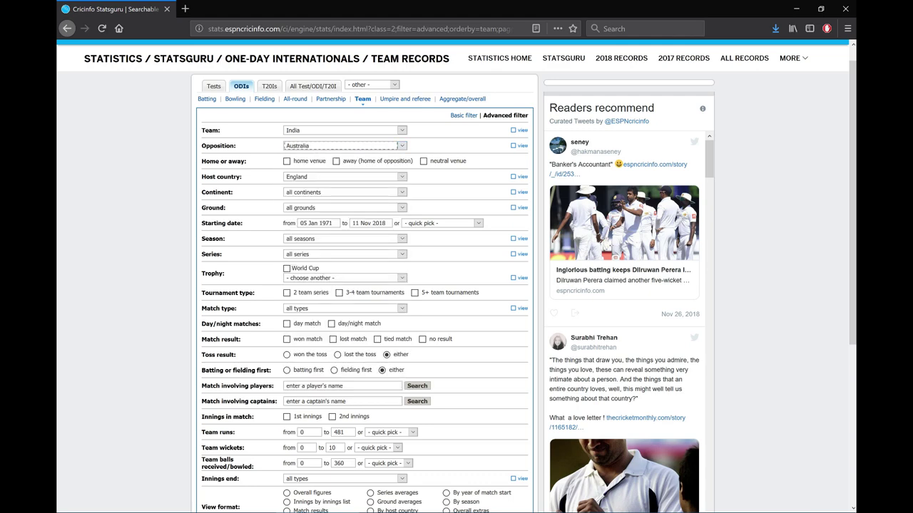
scroll(456, 285, down, 4)
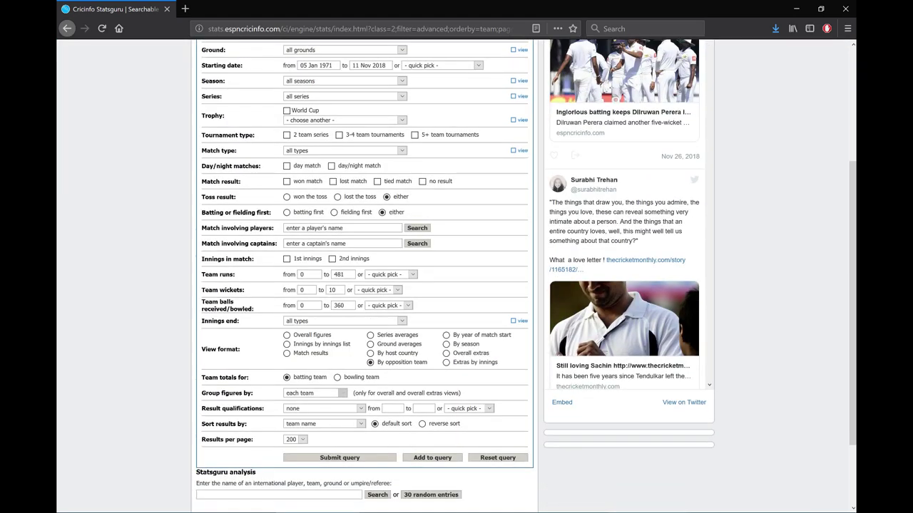
click(339, 458)
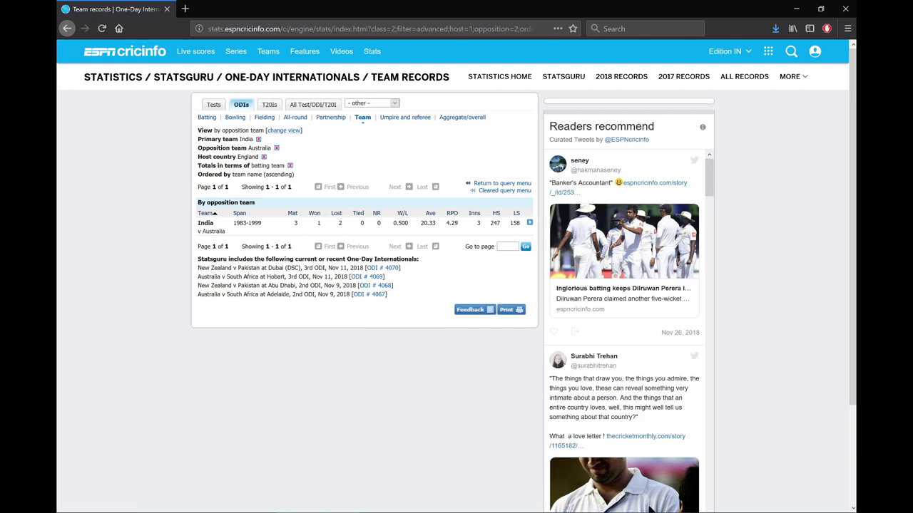
Return to the query form and clear the India team and Australia opposition filters
click(283, 131)
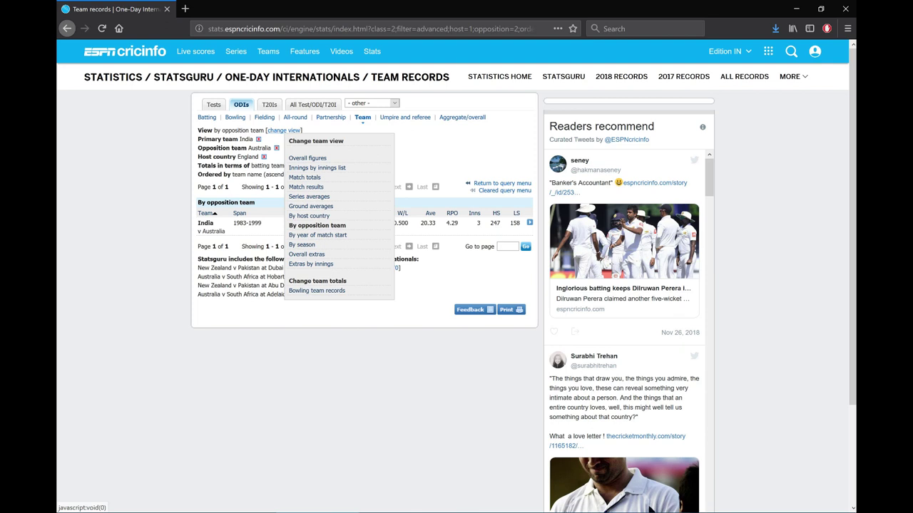
click(502, 184)
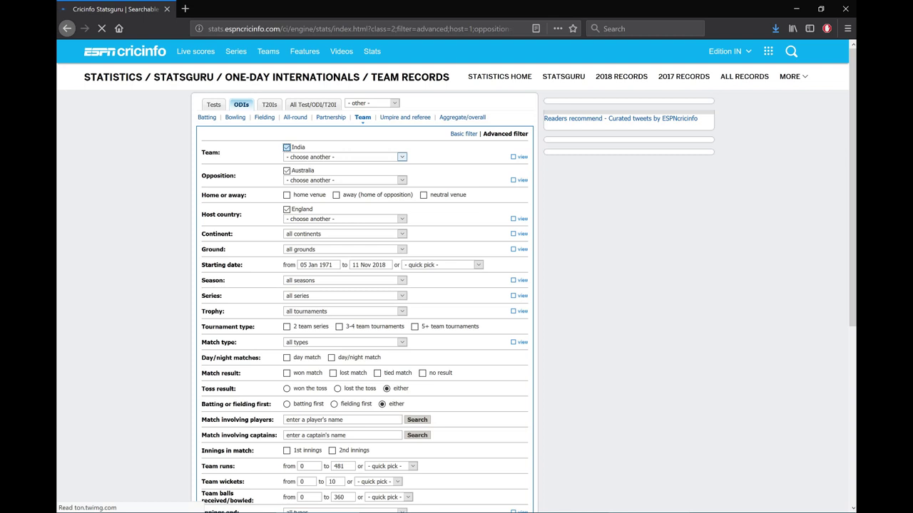
click(287, 147)
click(344, 156)
scroll(341, 313, down, 3)
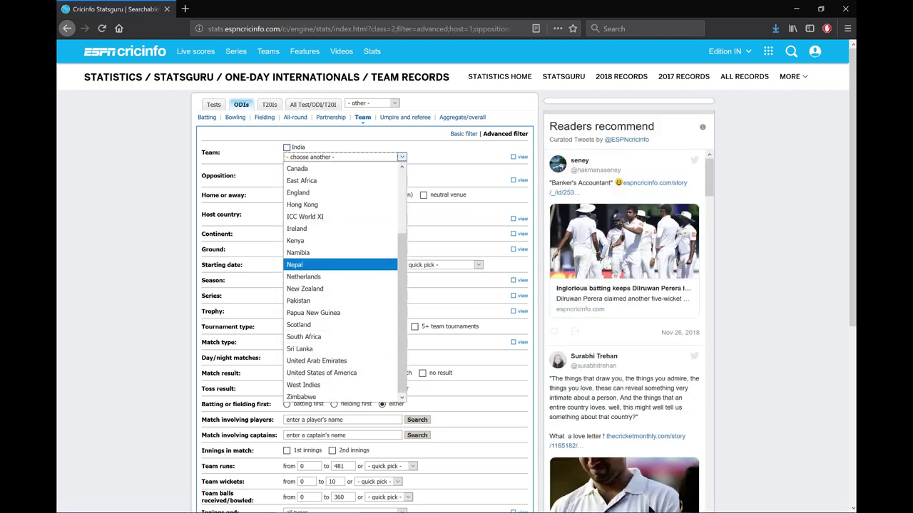
scroll(341, 324, up, 2)
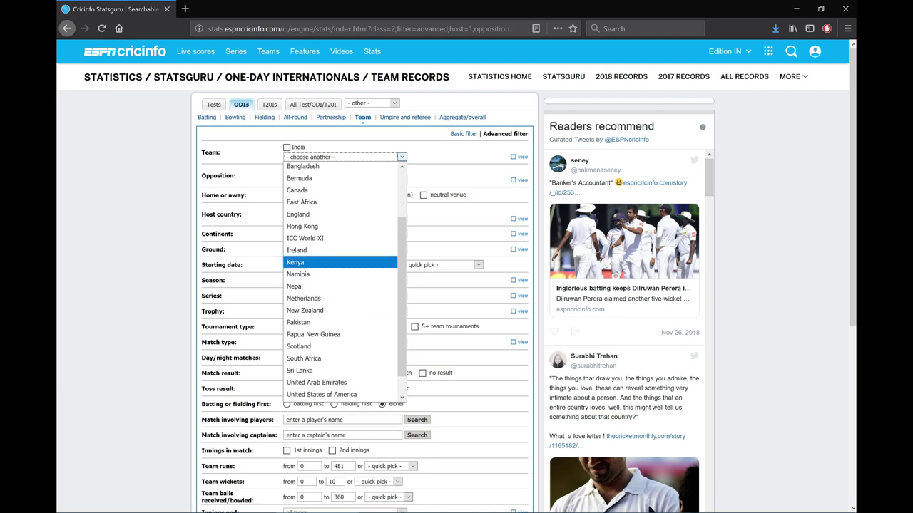
click(312, 168)
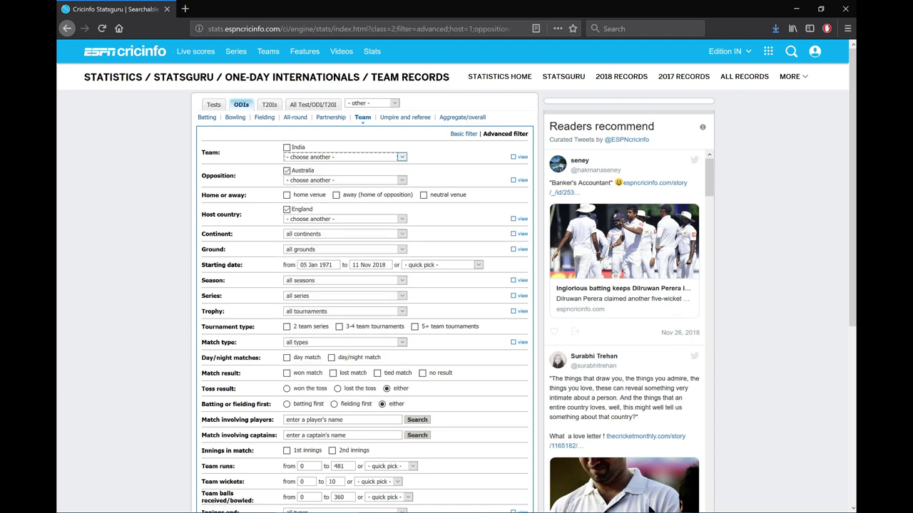
click(286, 170)
click(476, 264)
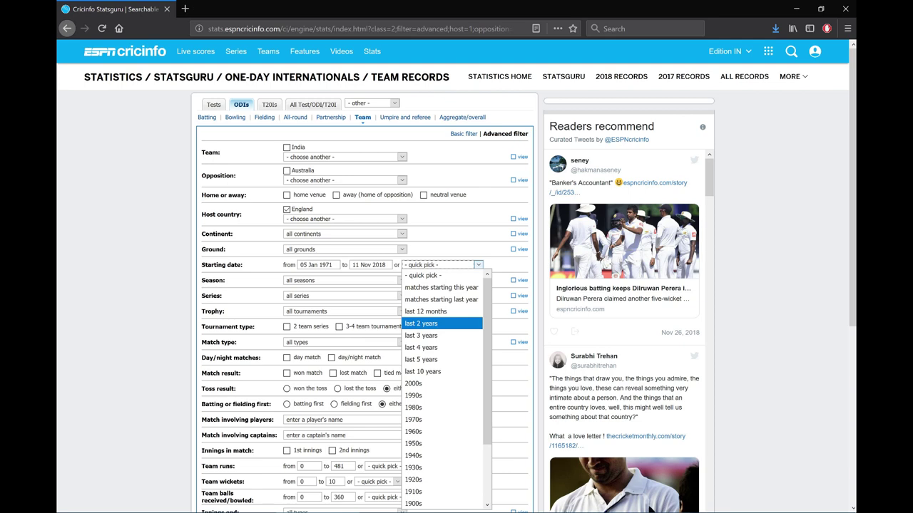
click(435, 312)
scroll(456, 286, down, 2)
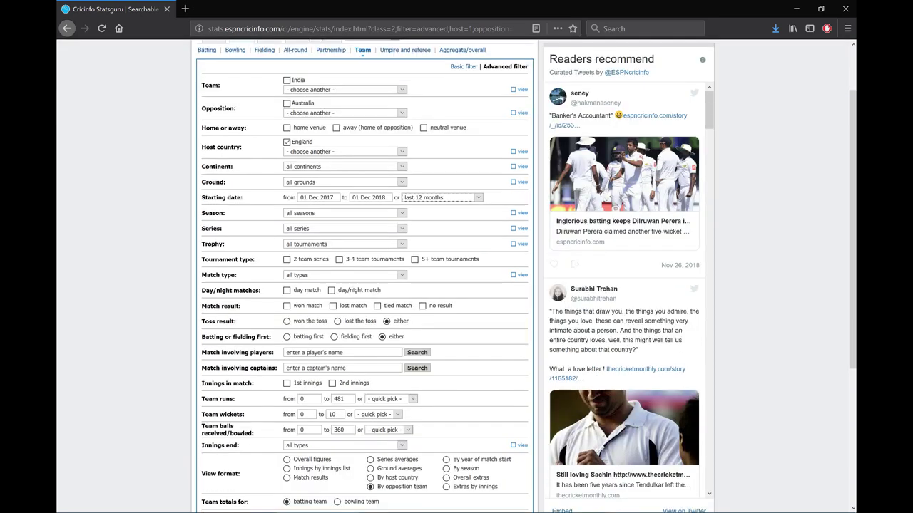
Set the starting date range to the last 10 years and submit the query for matches hosted in England
scroll(456, 285, up, 1)
click(442, 207)
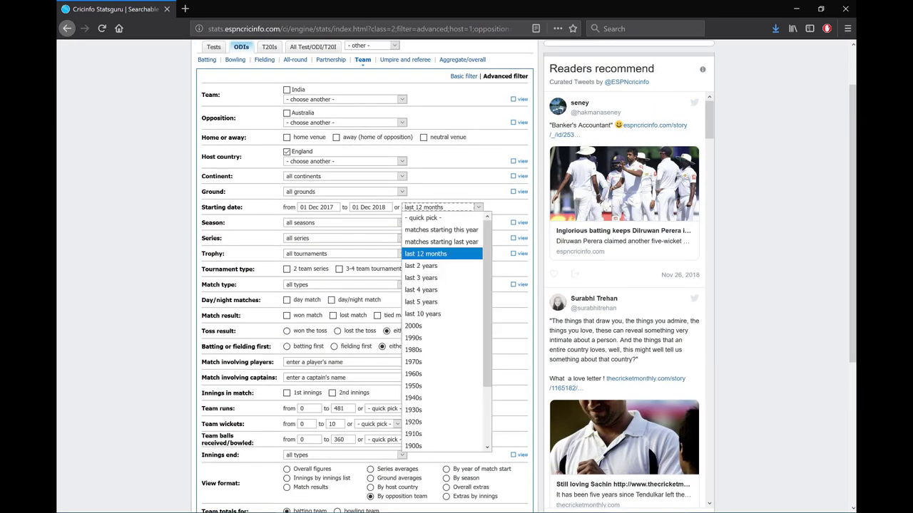
click(435, 314)
scroll(456, 285, down, 4)
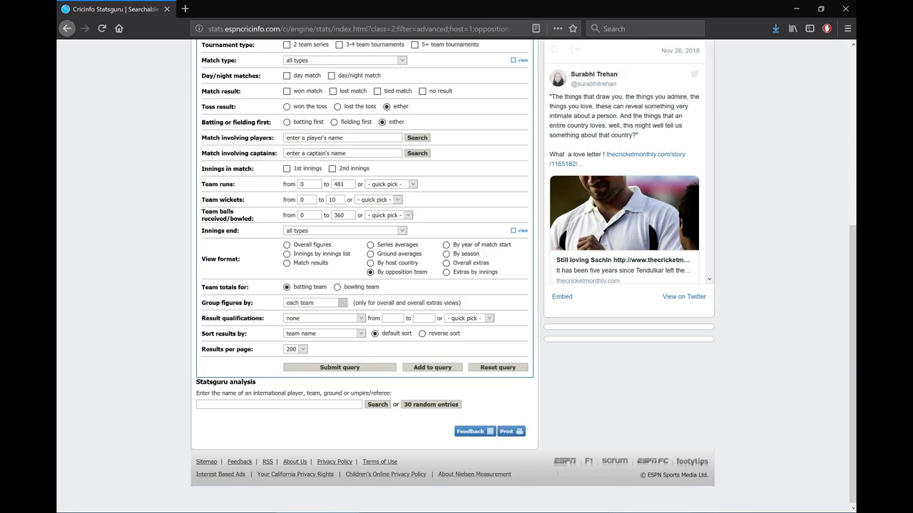
click(340, 367)
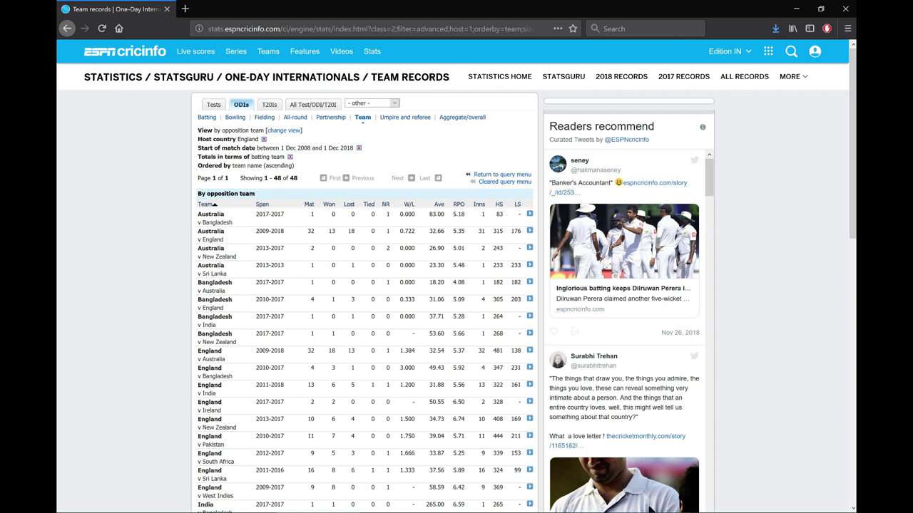
Review the head-to-head results by opposition team in England, and return to the query form
scroll(457, 285, down, 4)
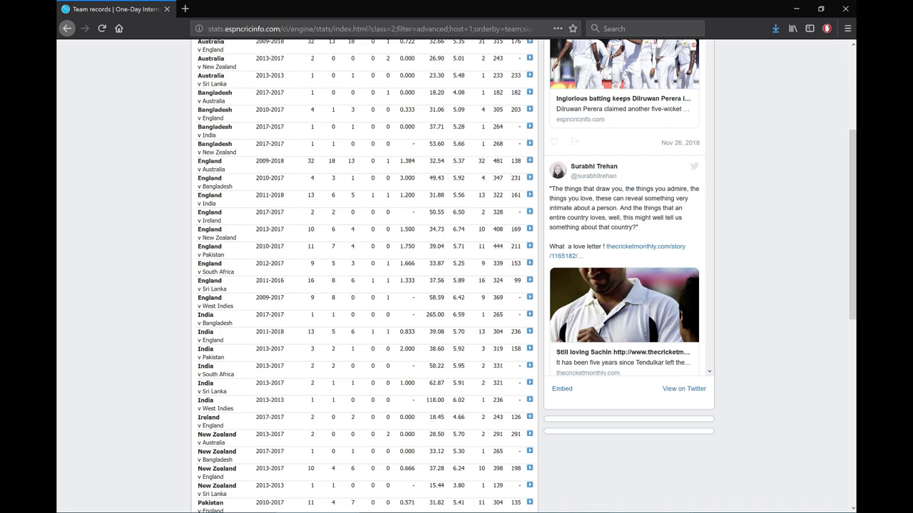
scroll(363, 278, up, 4)
click(502, 174)
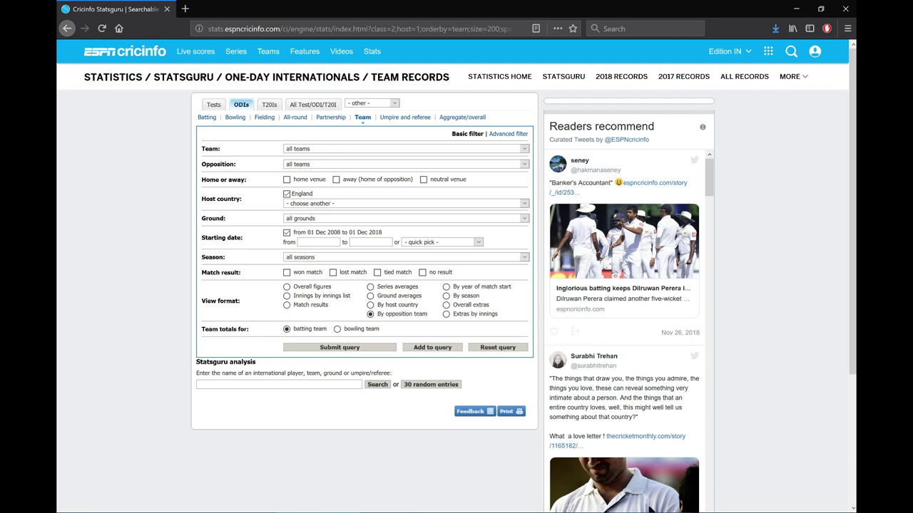
Switch to the Data folder in File Explorer and open the TeamvsTeamInWorldCup workbook
key(alt+Tab)
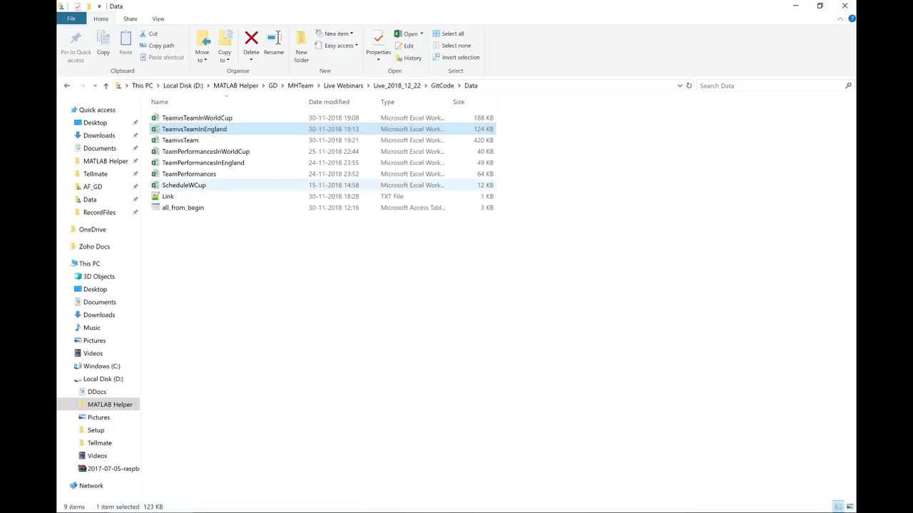
key(Down)
key(Up)
key(Up)
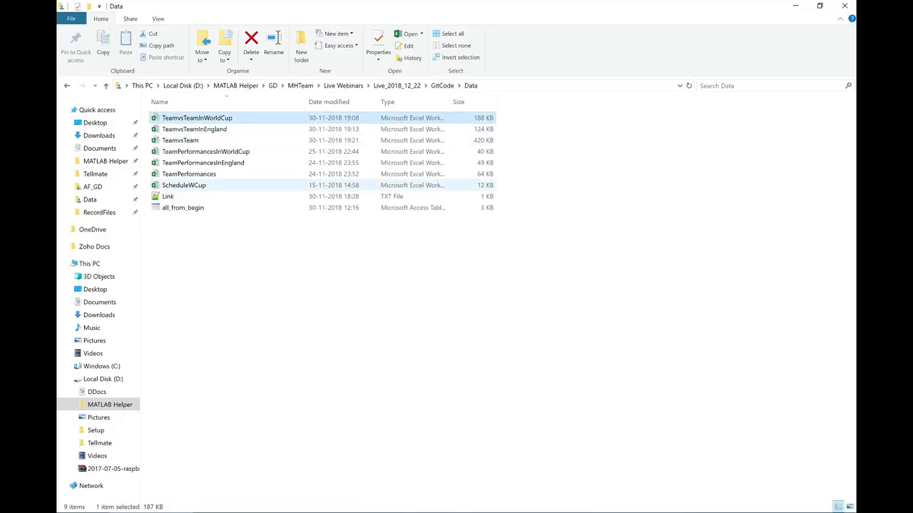
key(alt+Tab)
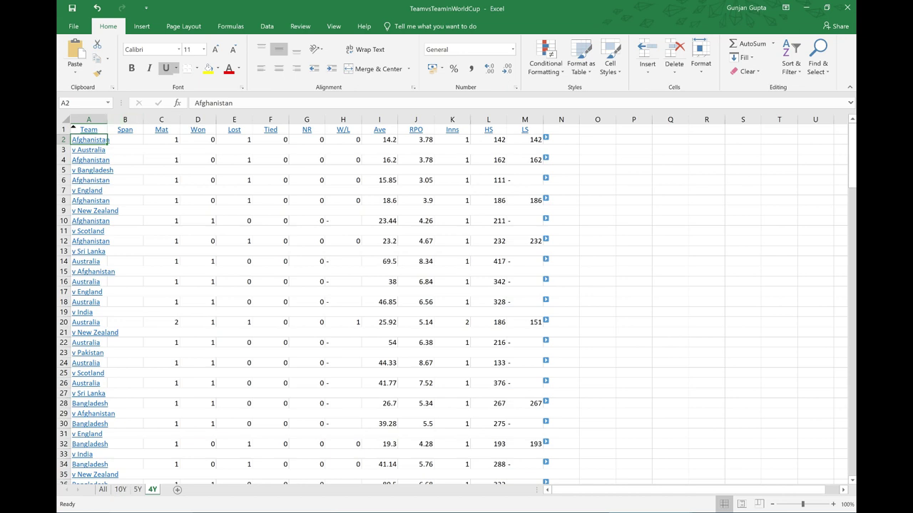
Inspect the blank Span cell and the two-row layout of the Afghanistan v Australia record on the 4Y sheet
click(125, 139)
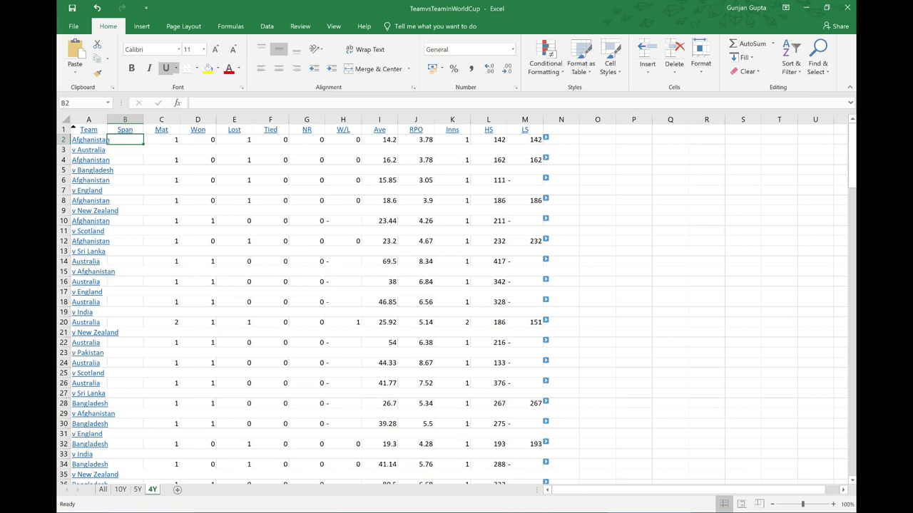
click(124, 149)
key(Up)
key(Right)
key(Left)
key(Down)
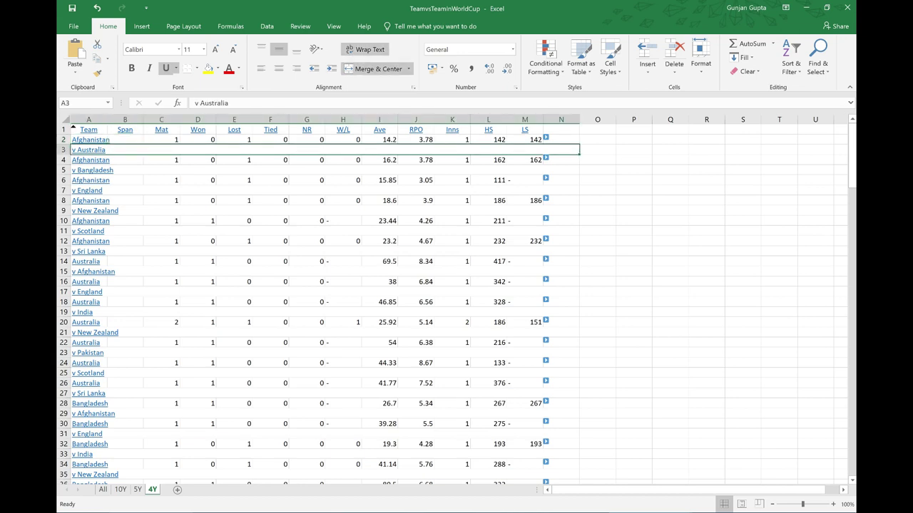
key(Up)
Point out the TeamvsTeamInEngland file in the Data folder and return to the TeamvsTeamInWorldCup workbook
key(alt+Tab)
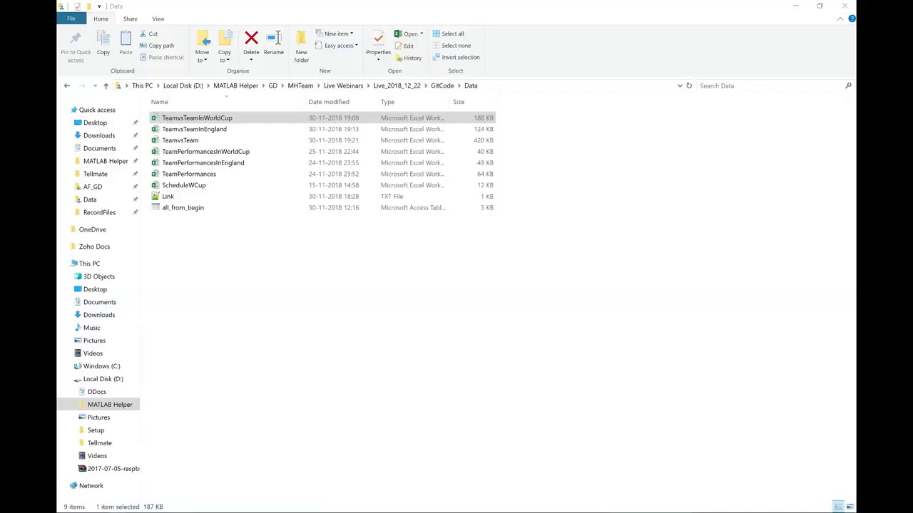
click(194, 129)
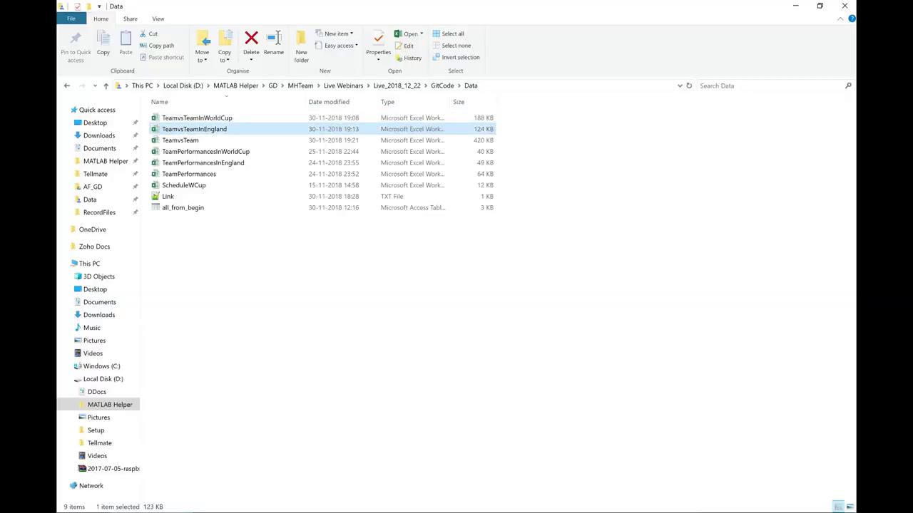
key(alt+Tab)
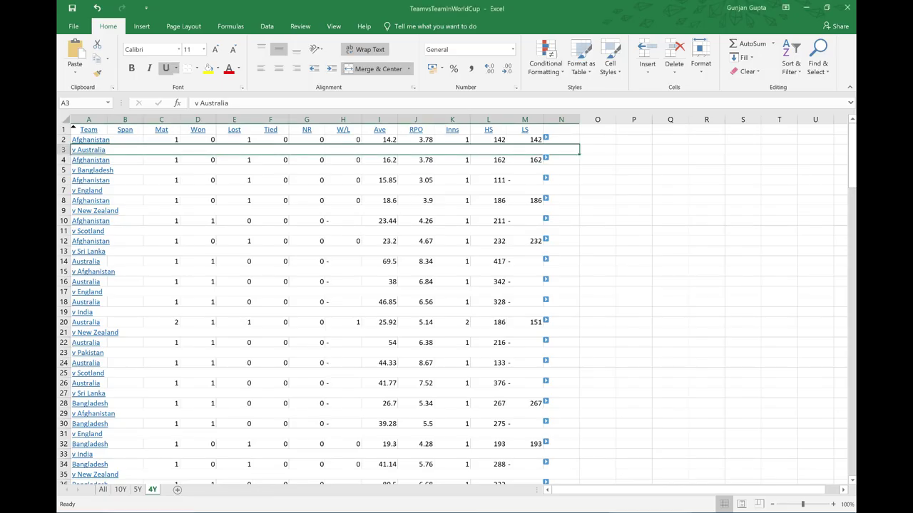
Review the All sheet of the TeamvsTeamInEngland workbook and the 10Y sheet of the TeamvsTeam workbook
key(alt+Tab)
key(ctrl+a)
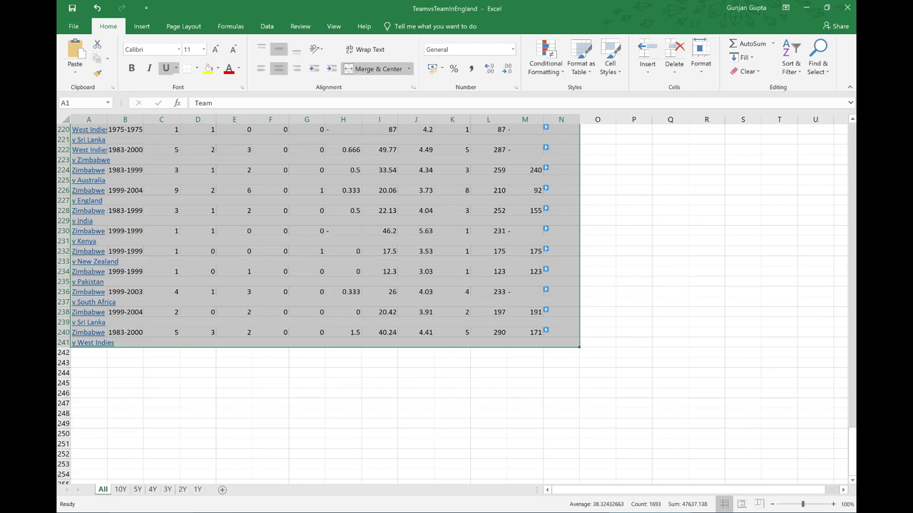
key(alt+Tab)
click(179, 140)
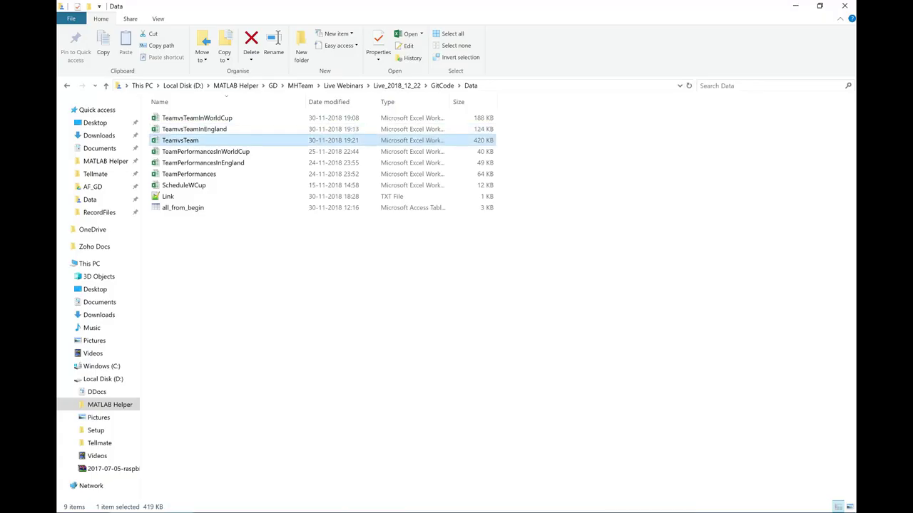
key(alt+Tab)
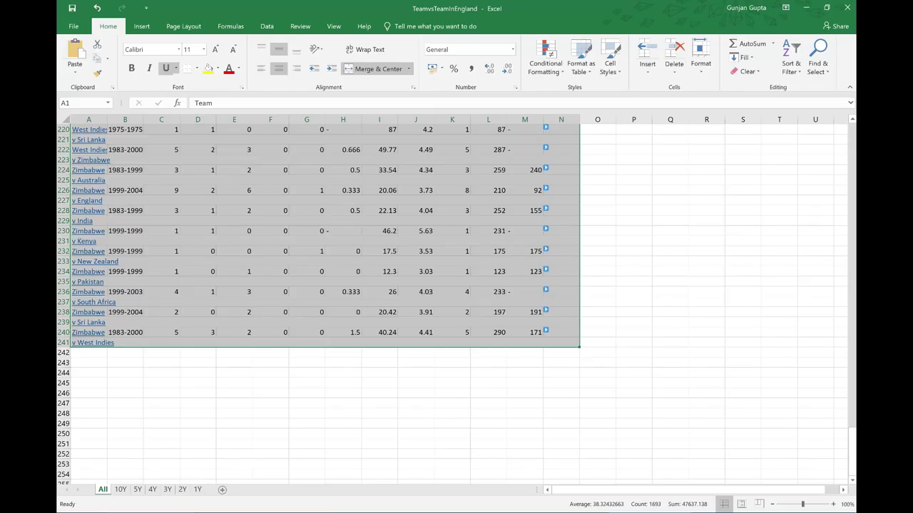
scroll(451, 303, up, 20)
key(alt+Tab)
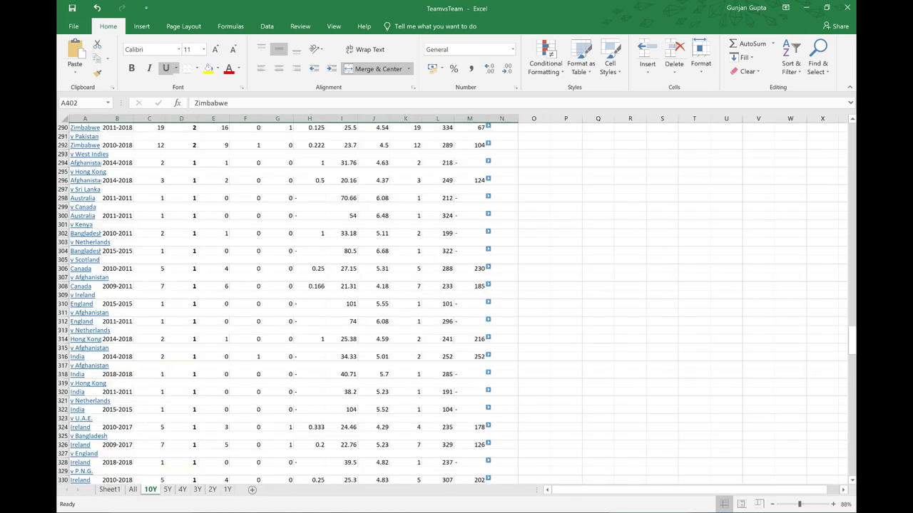
scroll(457, 303, down, 4)
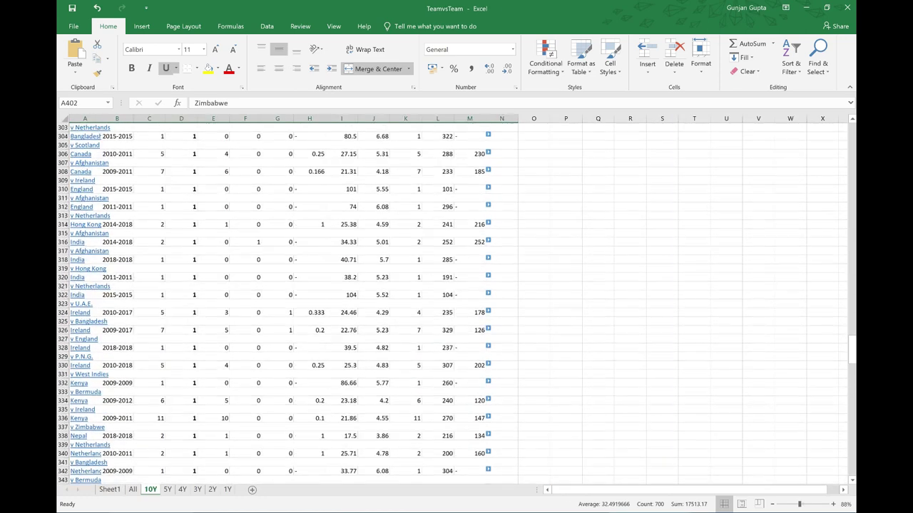
Point out the ScheduleWCup file in the Data folder, switch to that workbook and review its match list from the first row
key(alt+Tab)
key(Down)
key(Down)
key(Down)
key(Down)
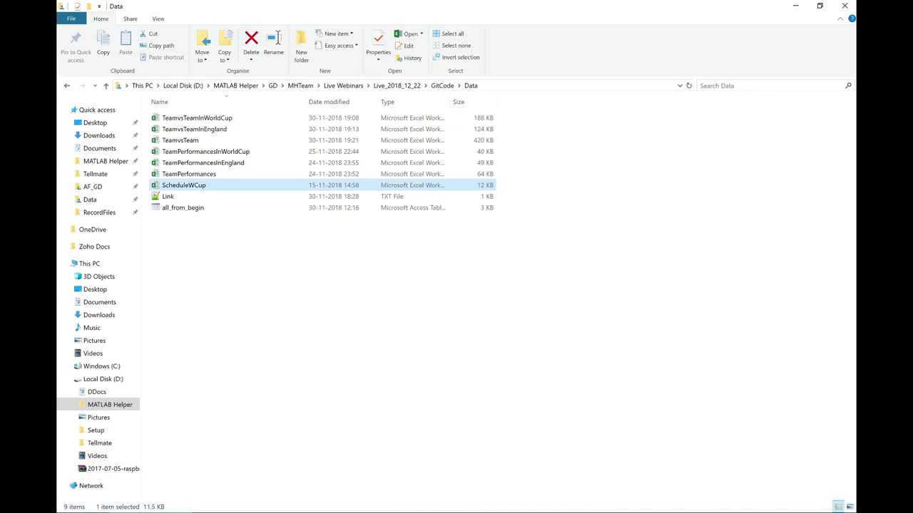
key(alt+Tab)
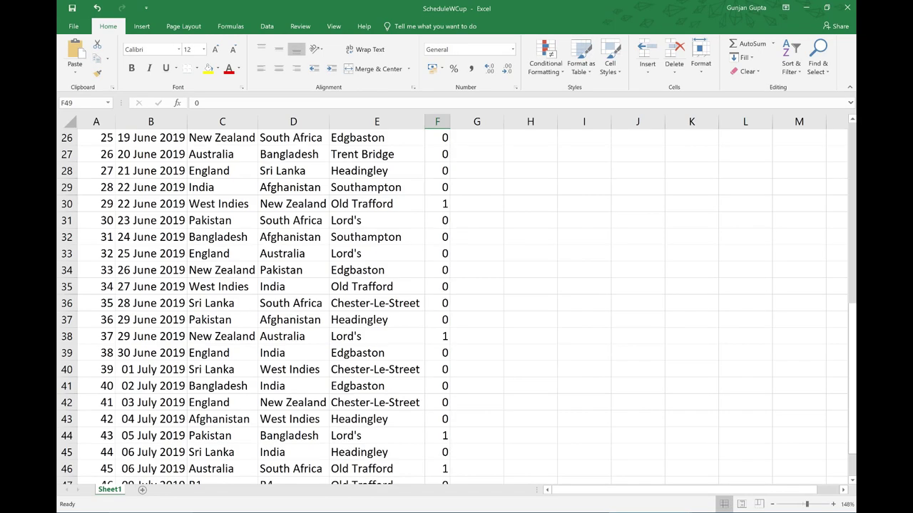
scroll(457, 306, up, 8)
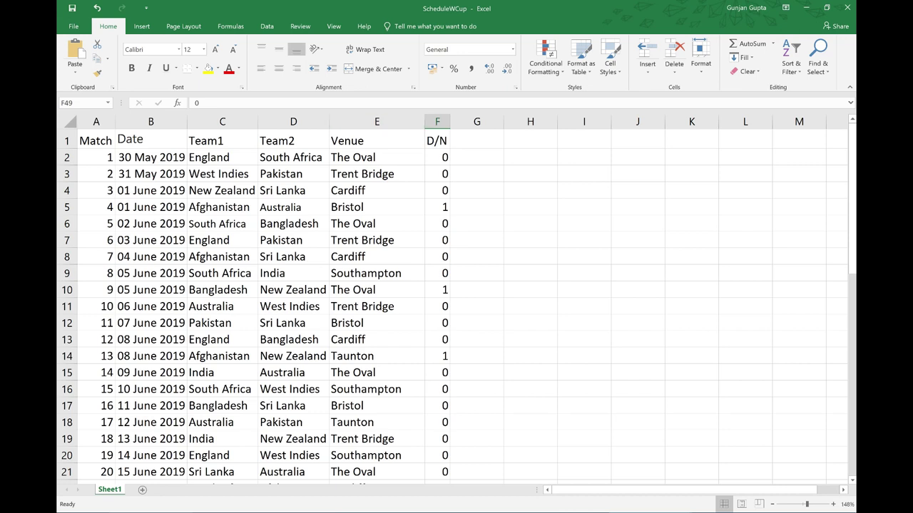
Switch to the browser with the Statsguru ODI team records query form, checking the Data folder in between
mouse_move(317, 512)
click(317, 474)
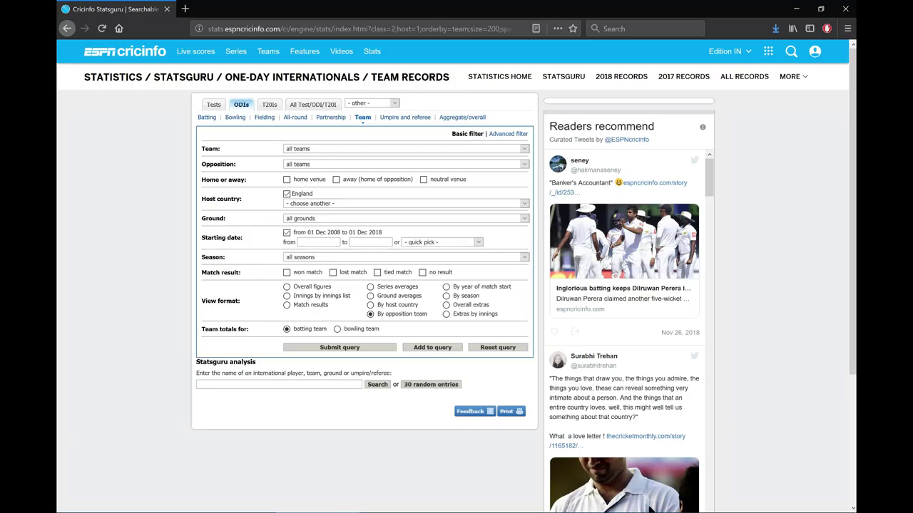
key(alt+Tab)
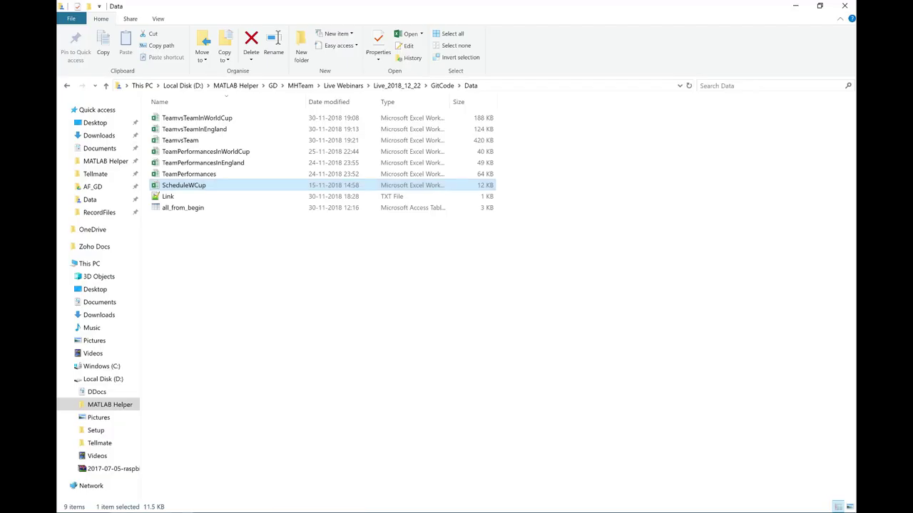
key(alt+Tab)
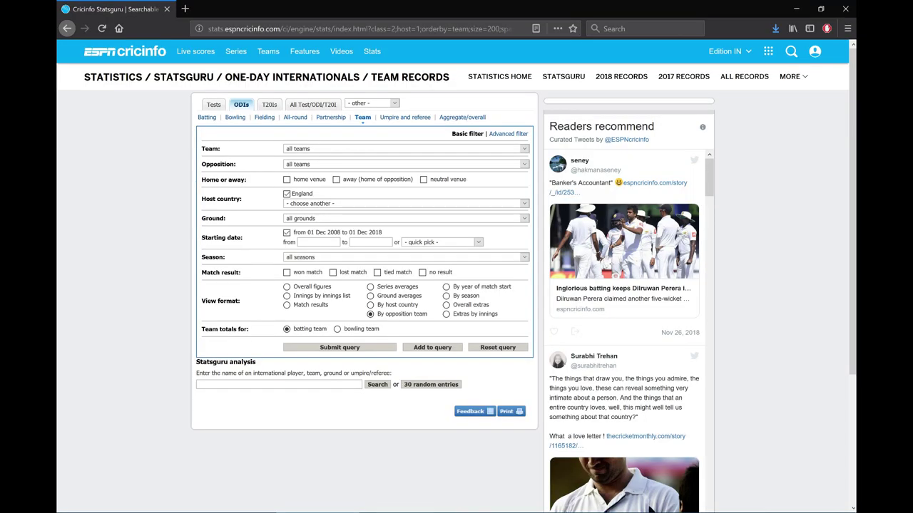
Return to the ScheduleWCup workbook and point out the Venue entries and the D/N column header
mouse_move(637, 511)
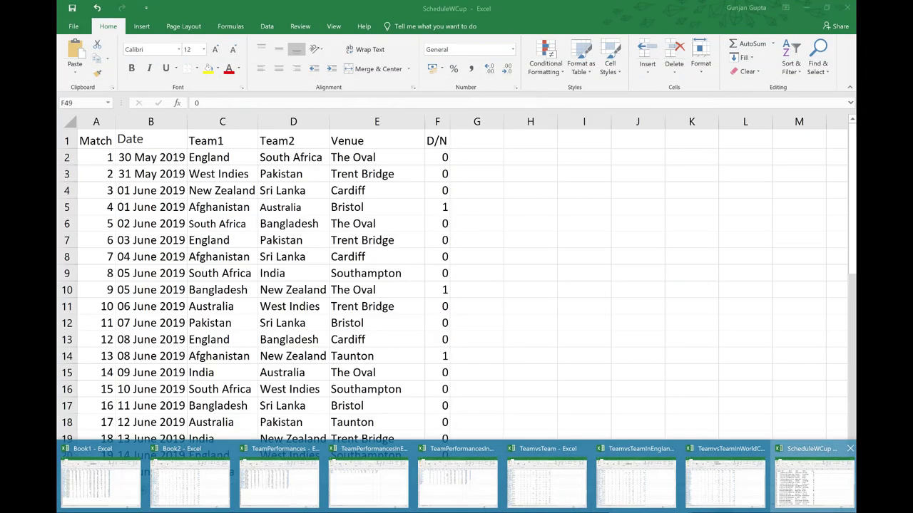
click(813, 481)
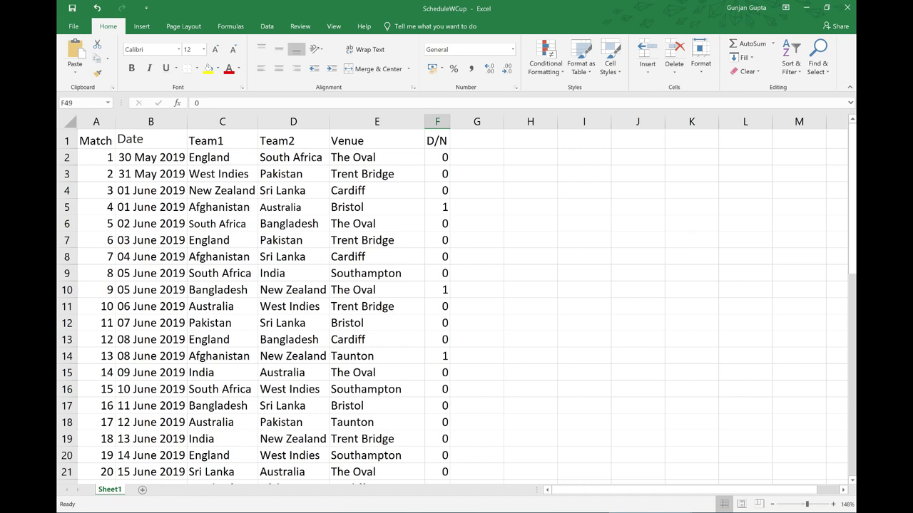
drag(376, 140, 377, 240)
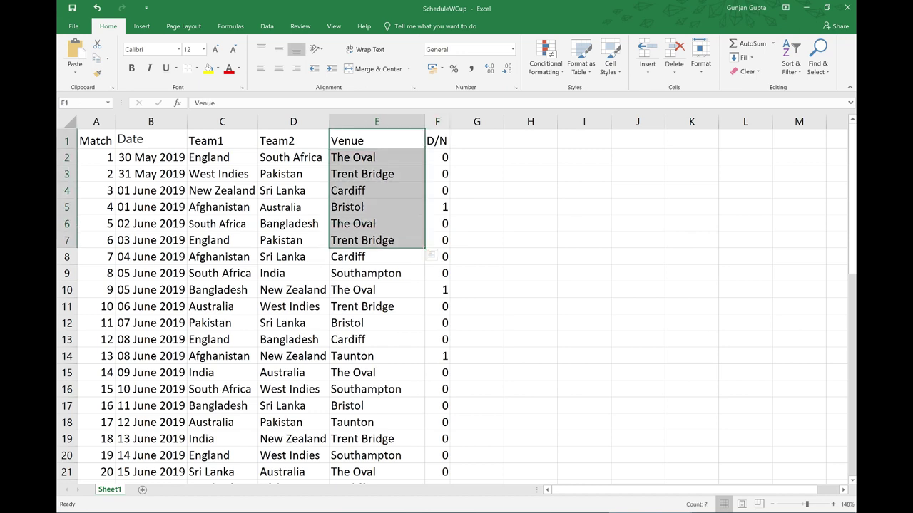
click(437, 141)
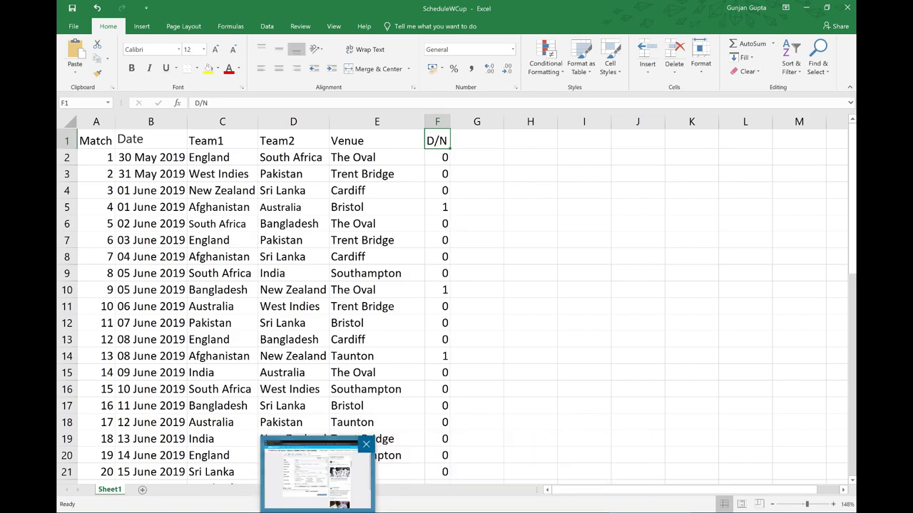
Switch back to the Statsguru query form in the browser and look at the host country choices without changing the selection
click(316, 474)
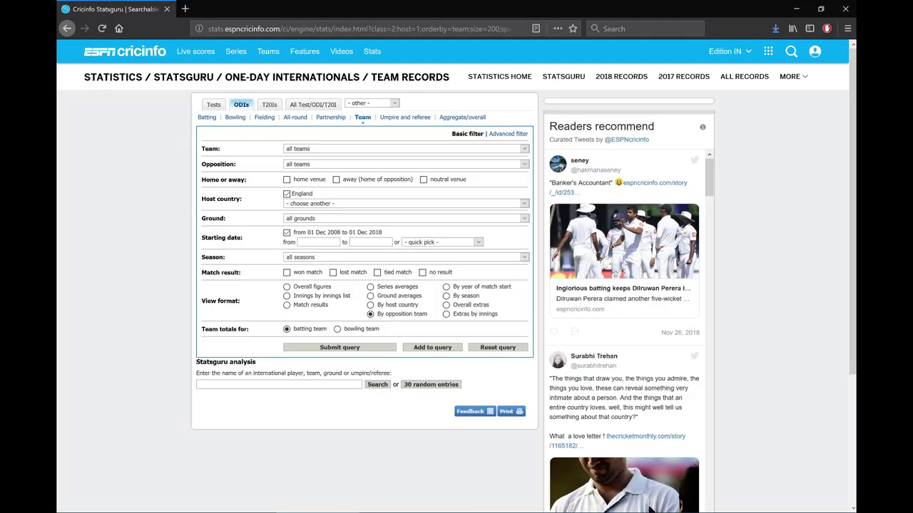
click(406, 203)
key(Escape)
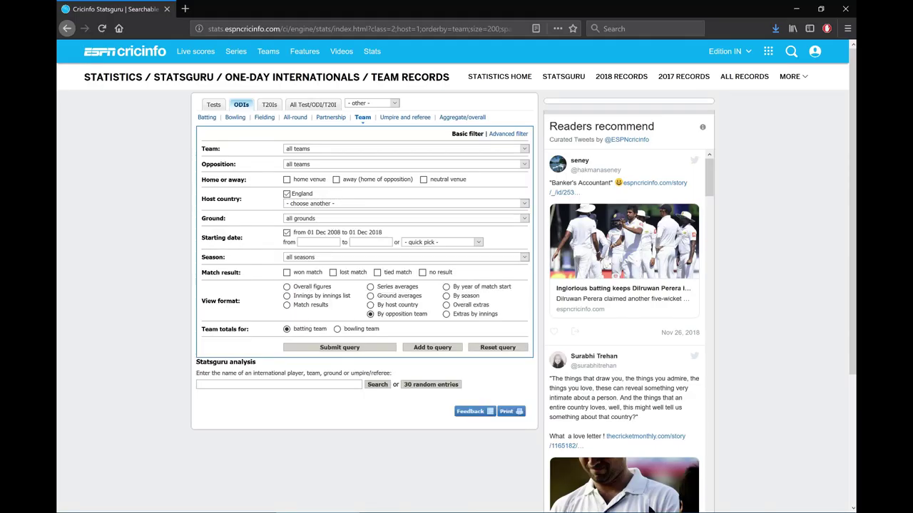